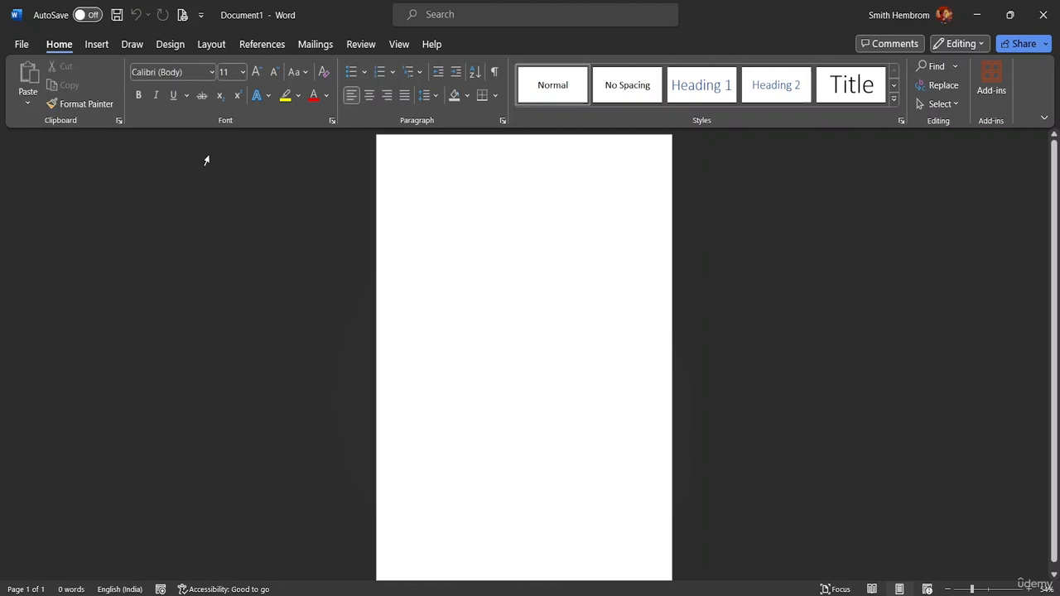
Set the page to A4 size with 0 cm margins on every side.
left_click(170, 47)
left_click(203, 46)
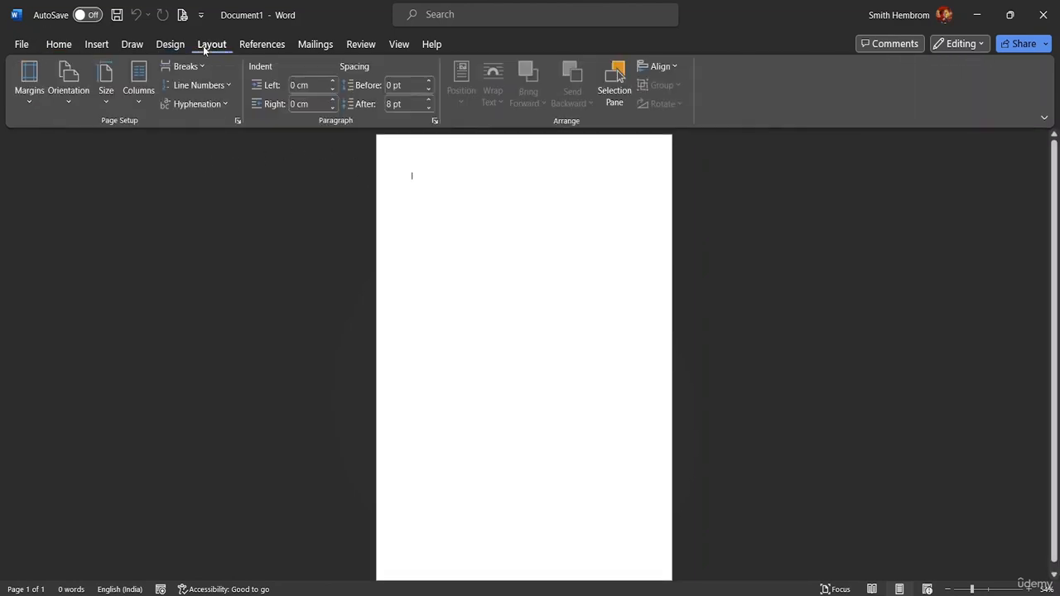
left_click(102, 102)
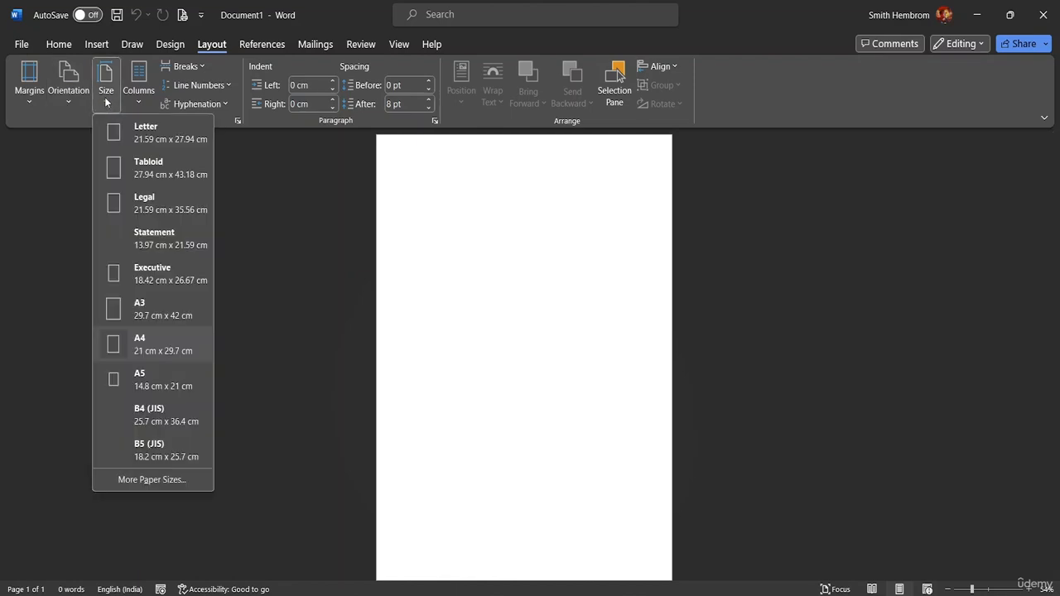
left_click(130, 139)
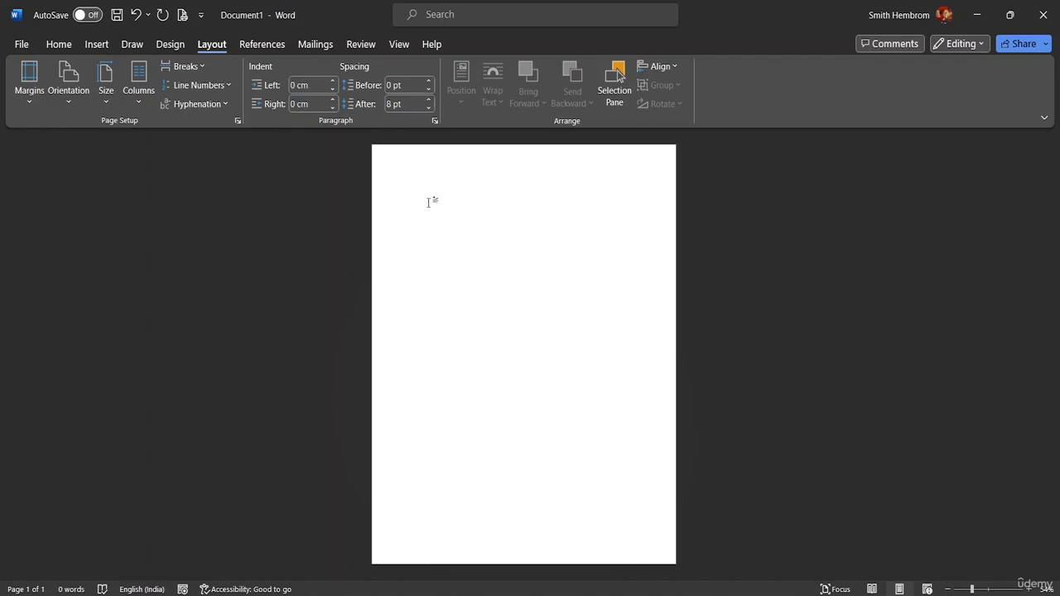
left_click(31, 99)
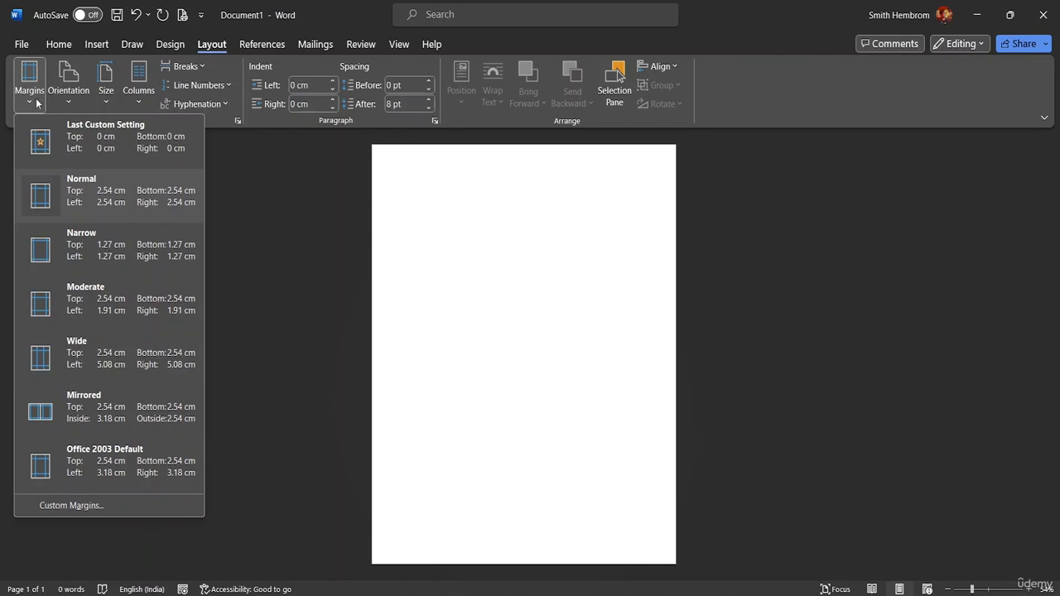
left_click(104, 147)
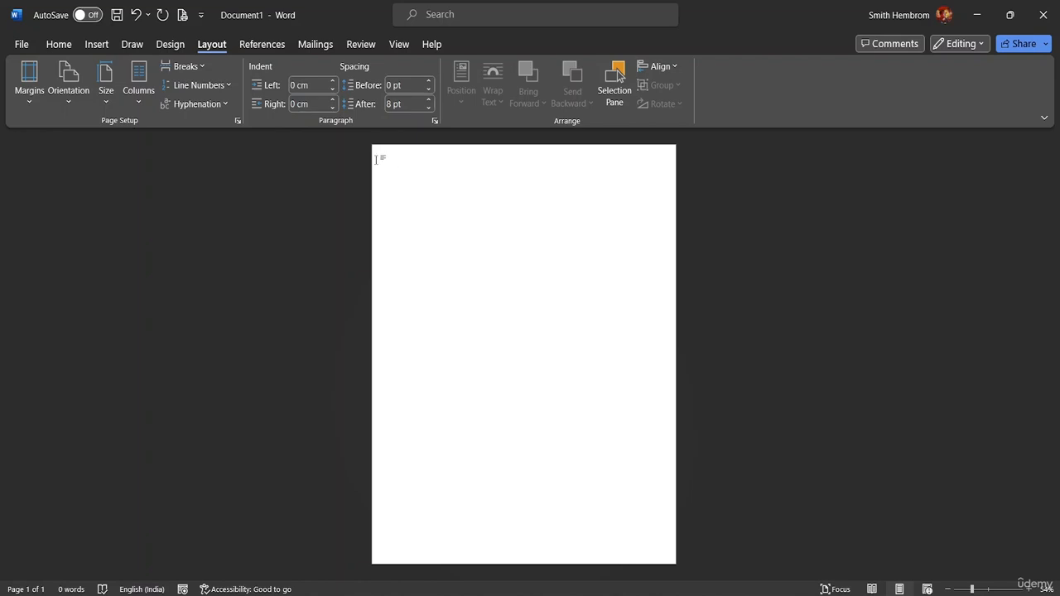
left_click(101, 46)
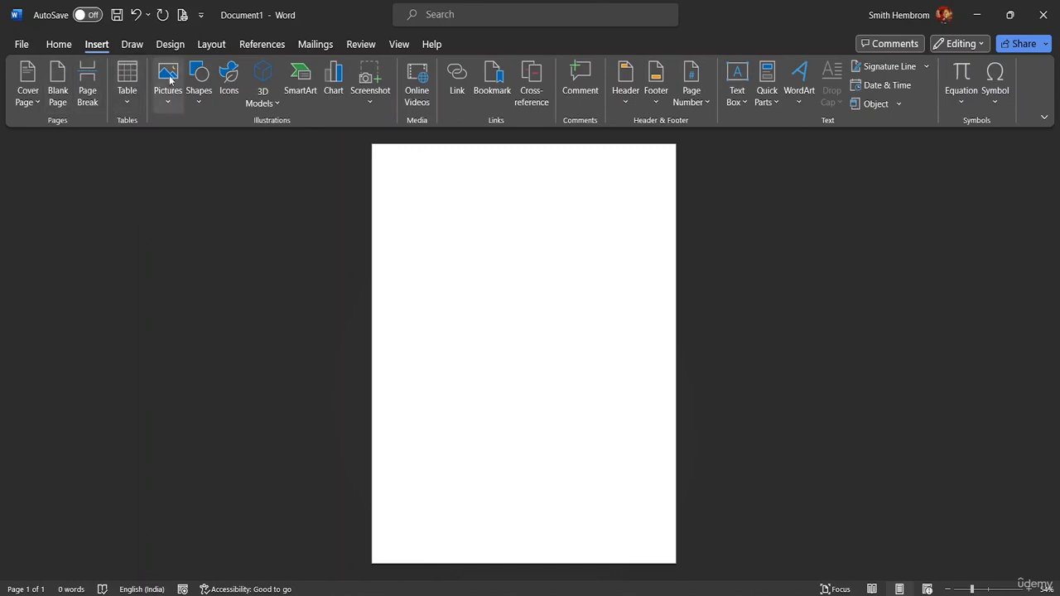
Draw a 20.32 cm by 1.88 cm rectangle across the top of the page.
left_click(196, 95)
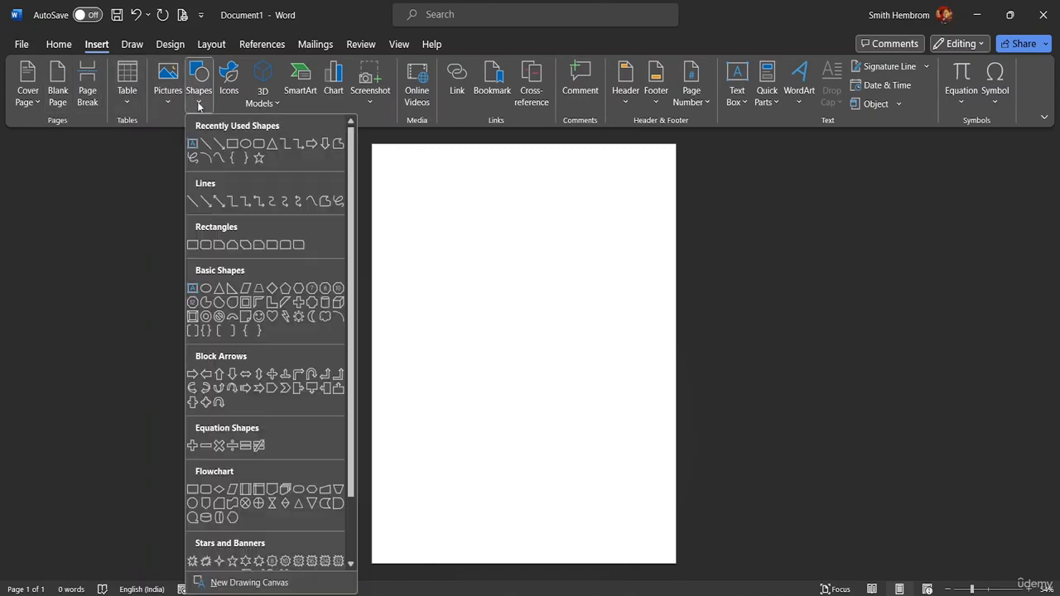
left_click(235, 146)
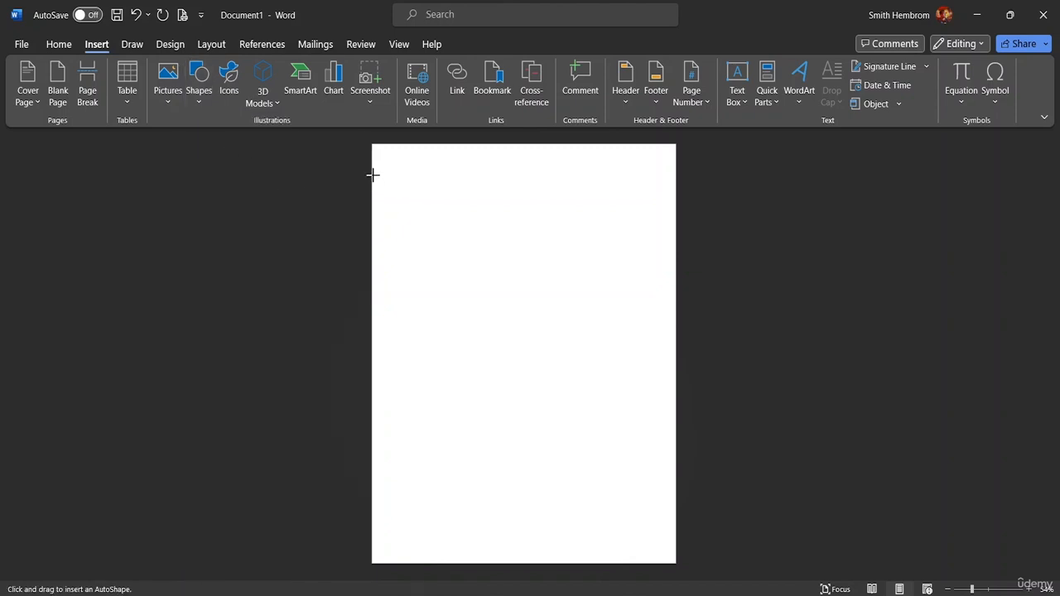
mouse_move(376, 175)
left_mouse_down()
mouse_move(438, 232)
mouse_move(679, 203)
mouse_move(660, 205)
left_mouse_up()
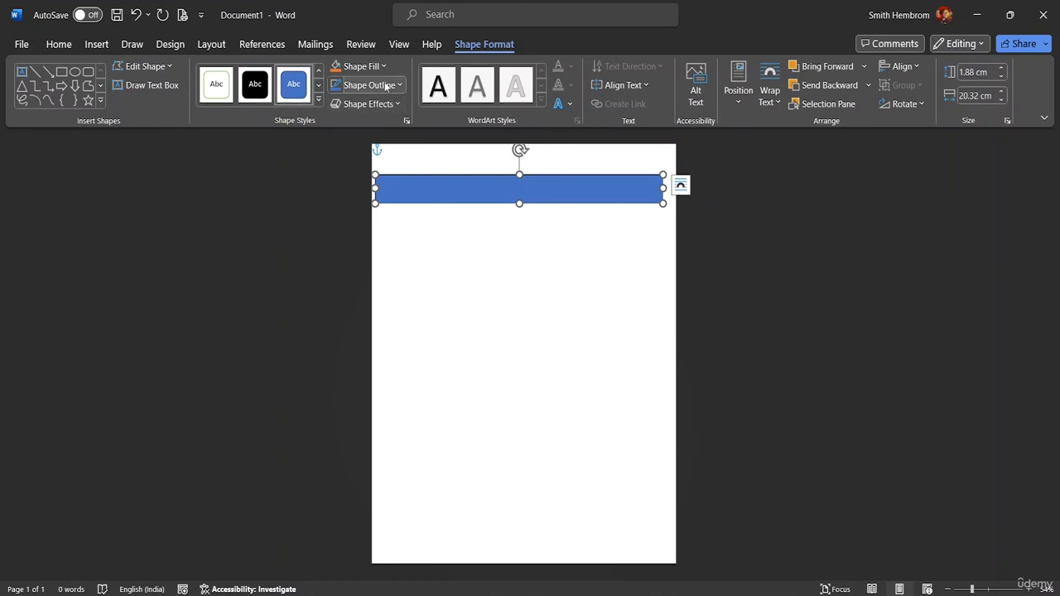
Remove the rectangle's outline and fill it with Orange, Accent 2, Lighter 60%.
left_click(395, 87)
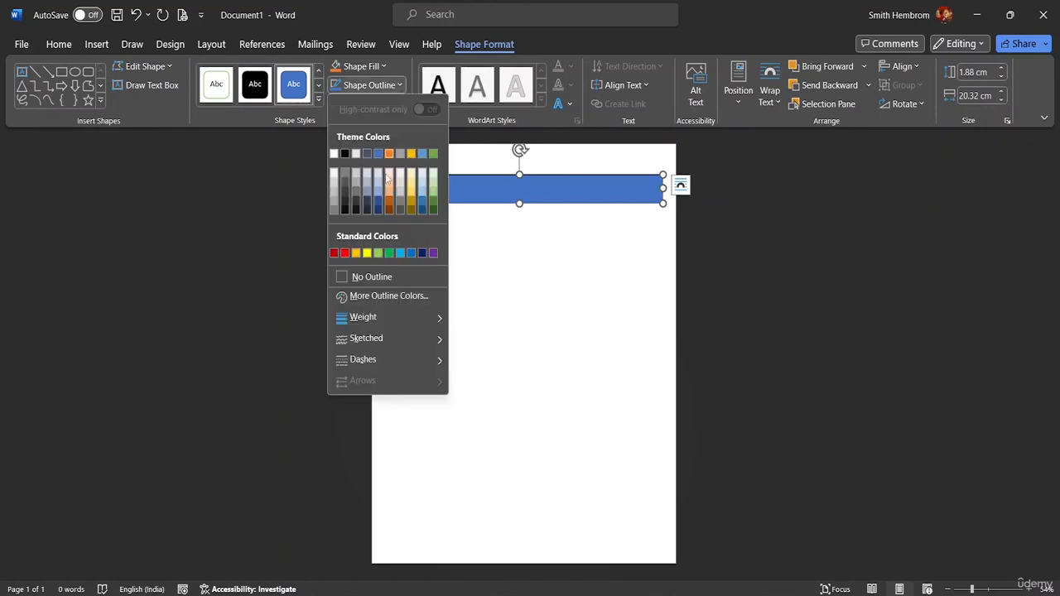
left_click(381, 274)
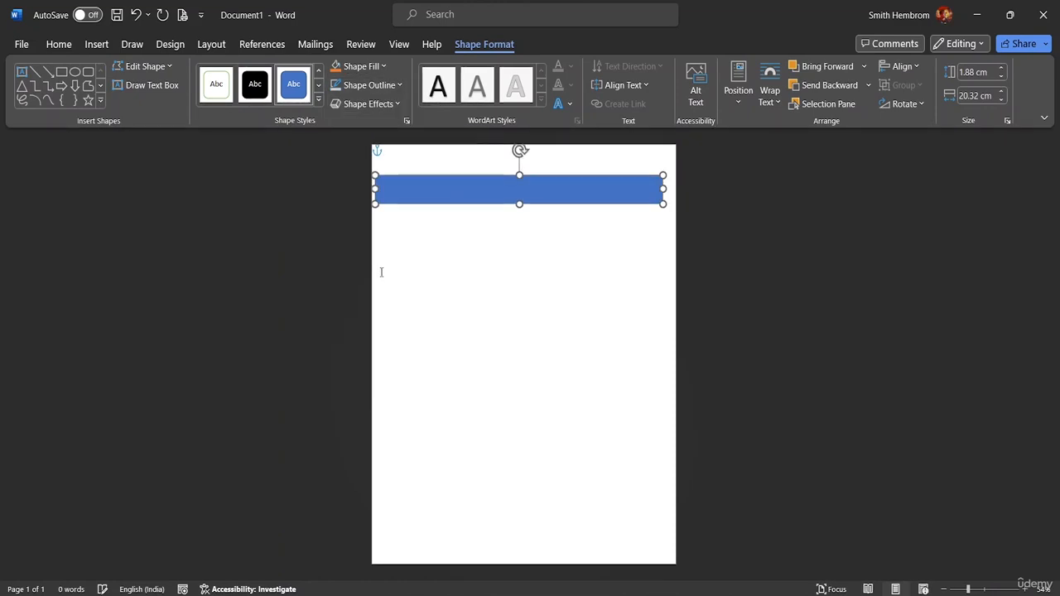
left_click(384, 67)
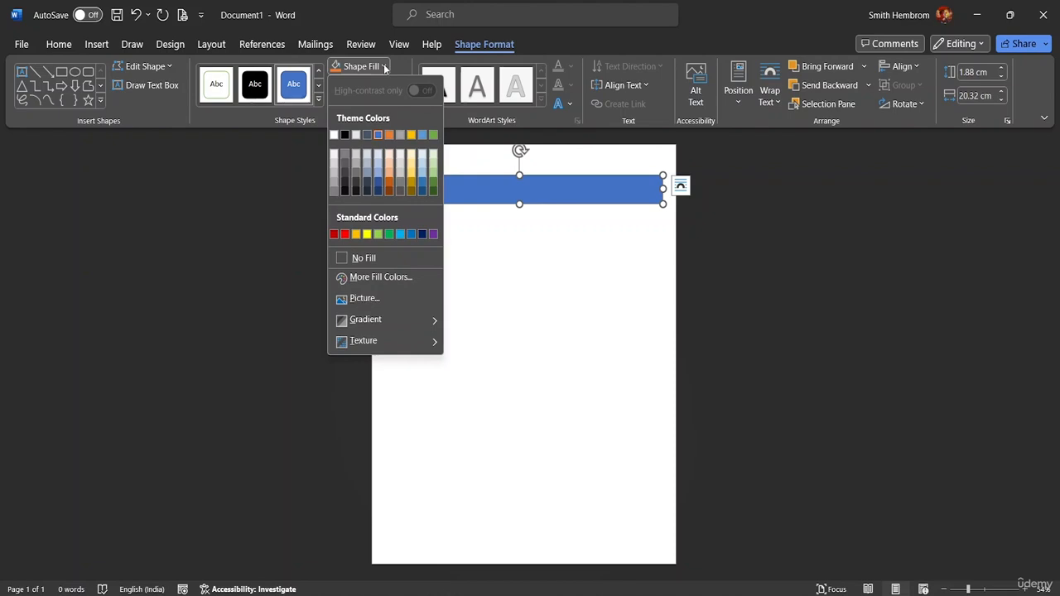
left_click(391, 164)
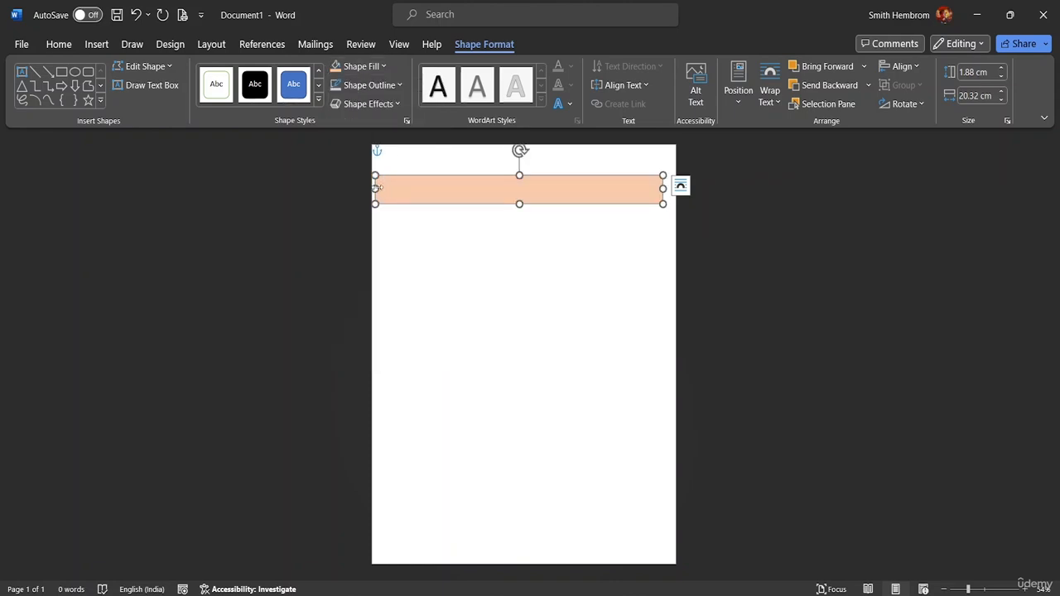
Stretch the peach band to both page edges and move it slightly down.
left_click_drag(375, 189, 365, 187)
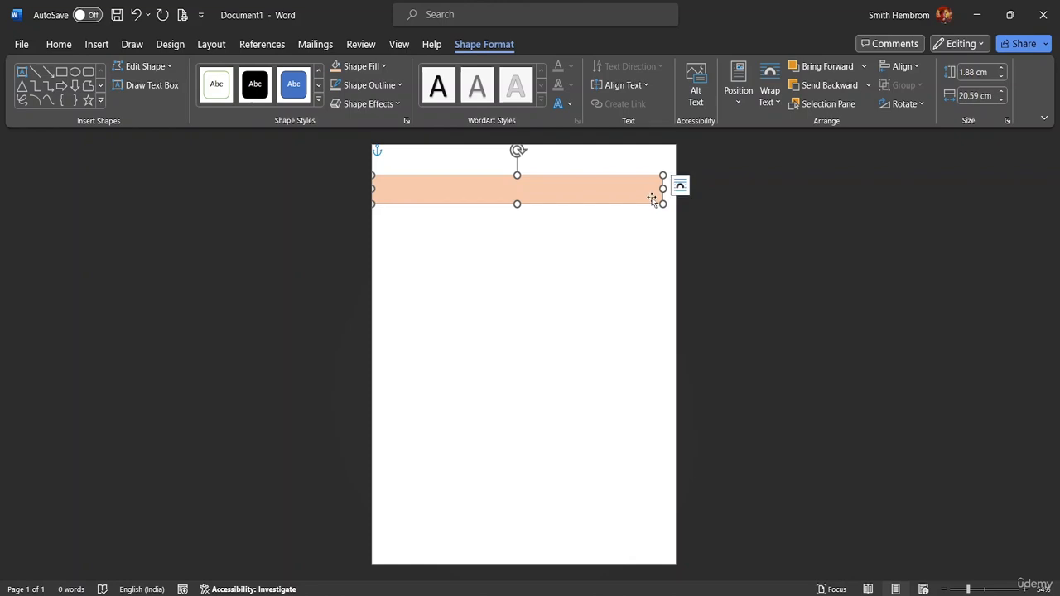
left_click_drag(662, 190, 678, 188)
left_click_drag(536, 187, 540, 204)
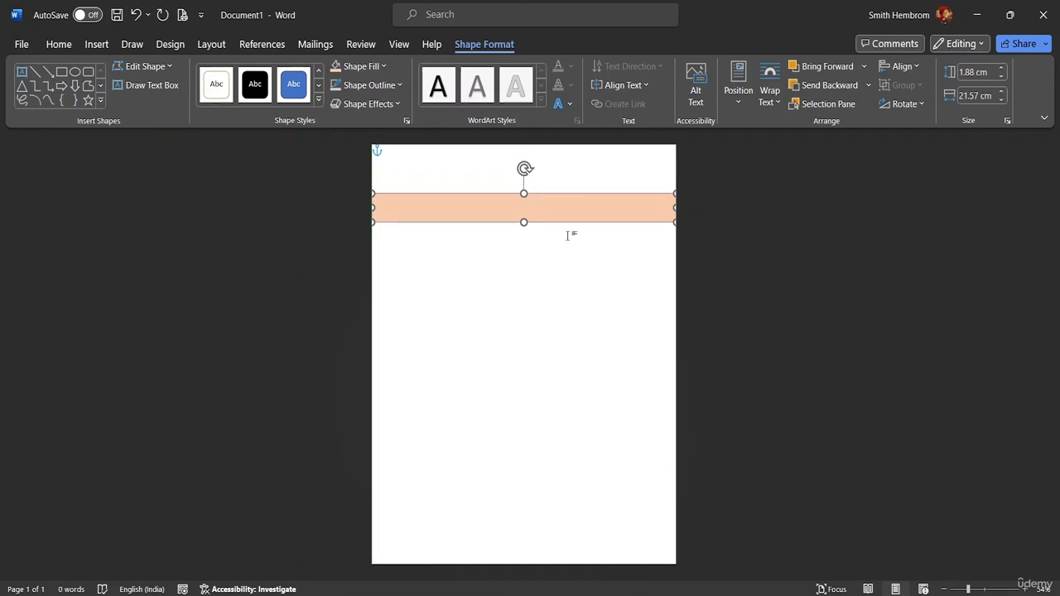
left_click(534, 259)
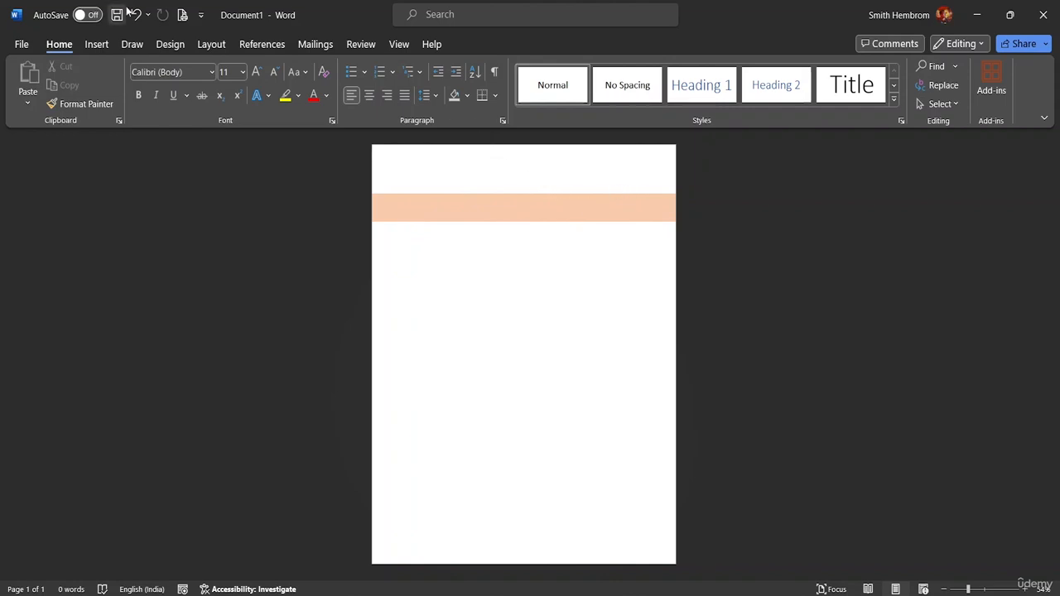
Insert the plain envelope icon found by searching 'email' in the stock icons.
left_click(104, 46)
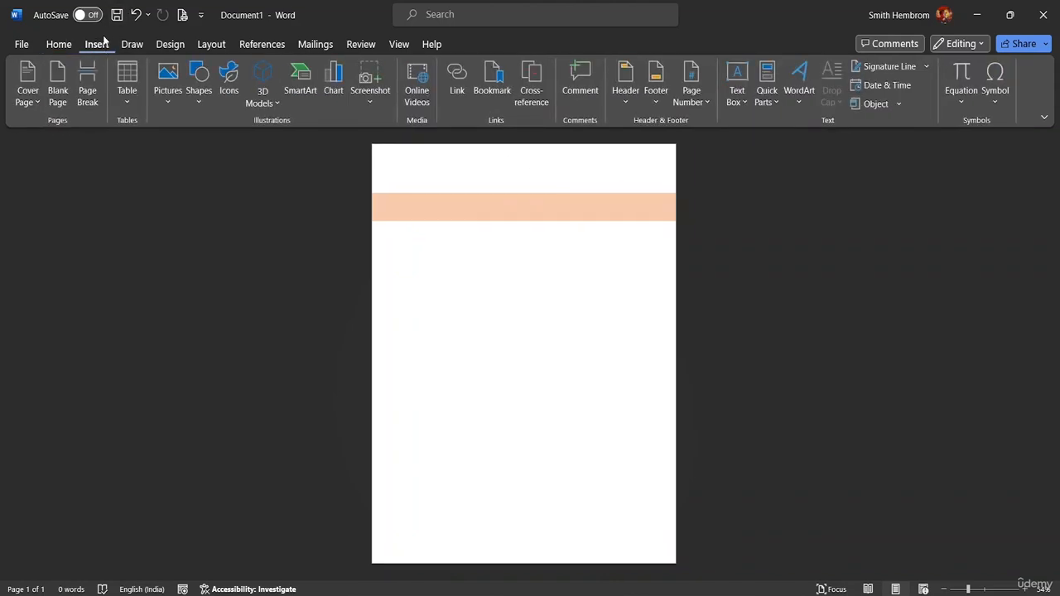
left_click(229, 87)
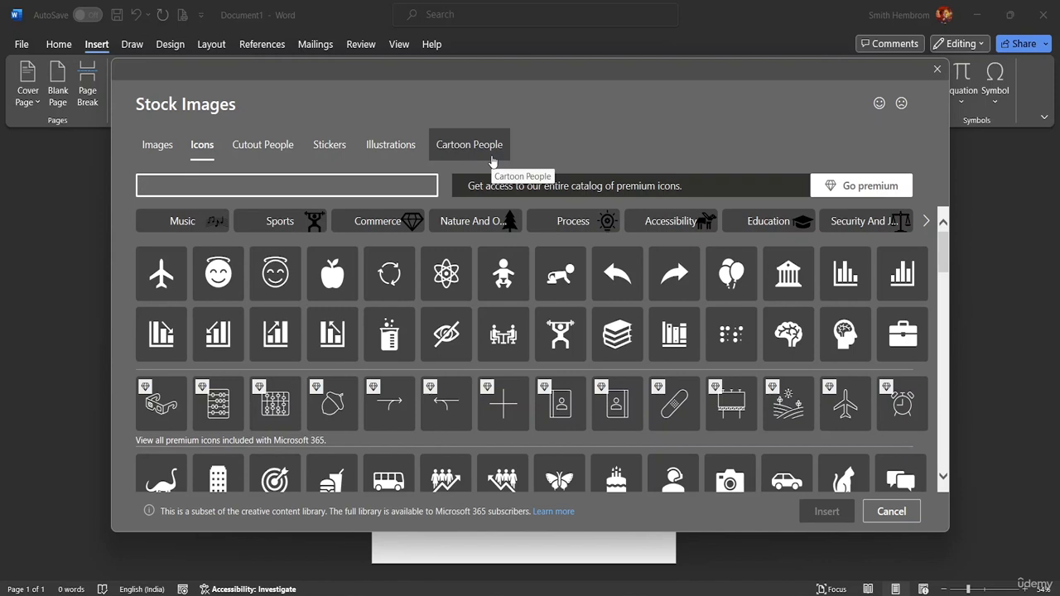
type("ema")
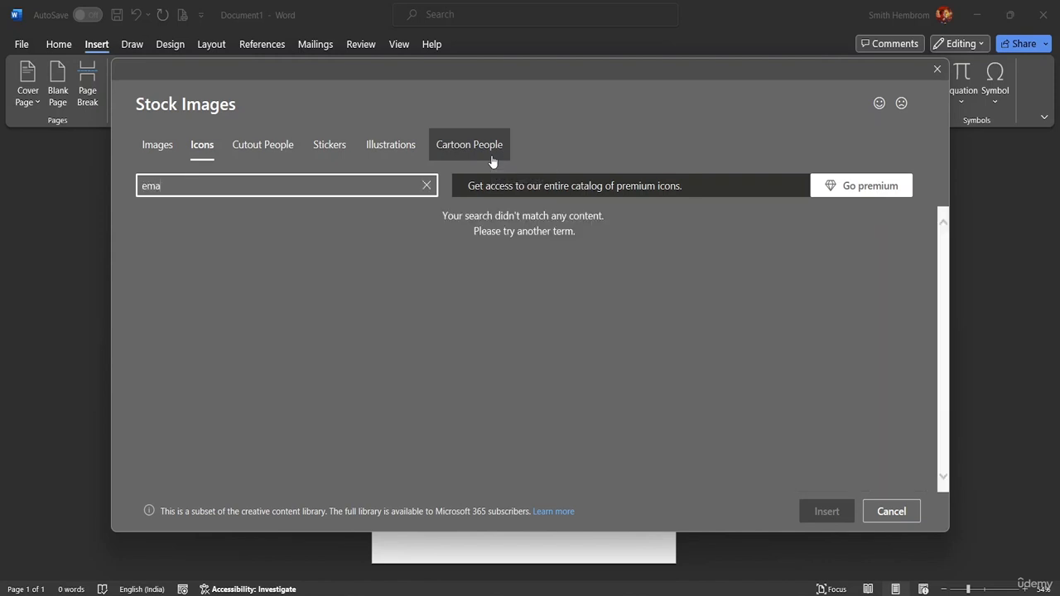
type("il")
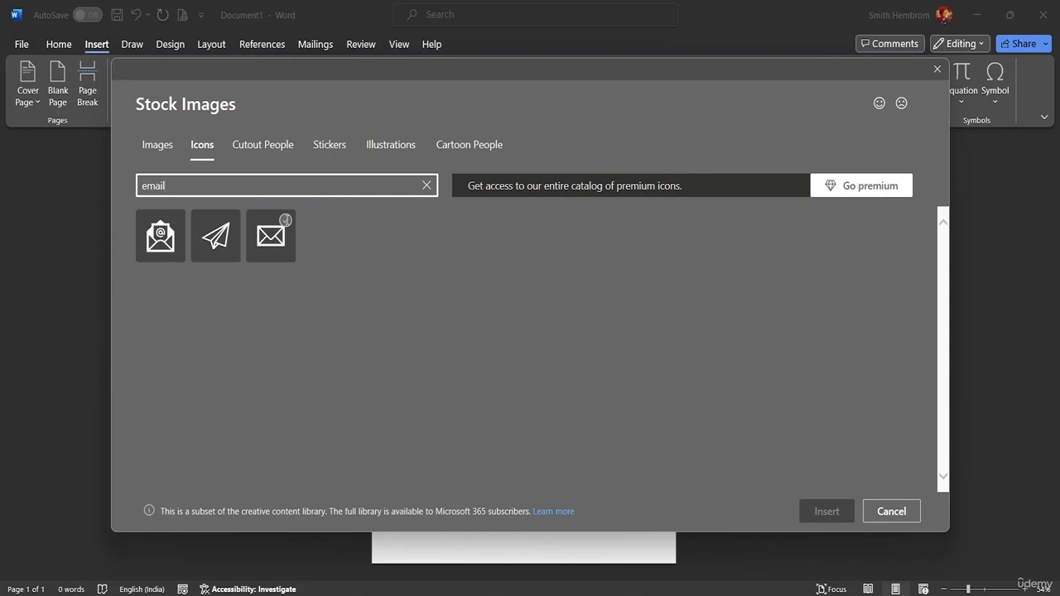
left_click(285, 220)
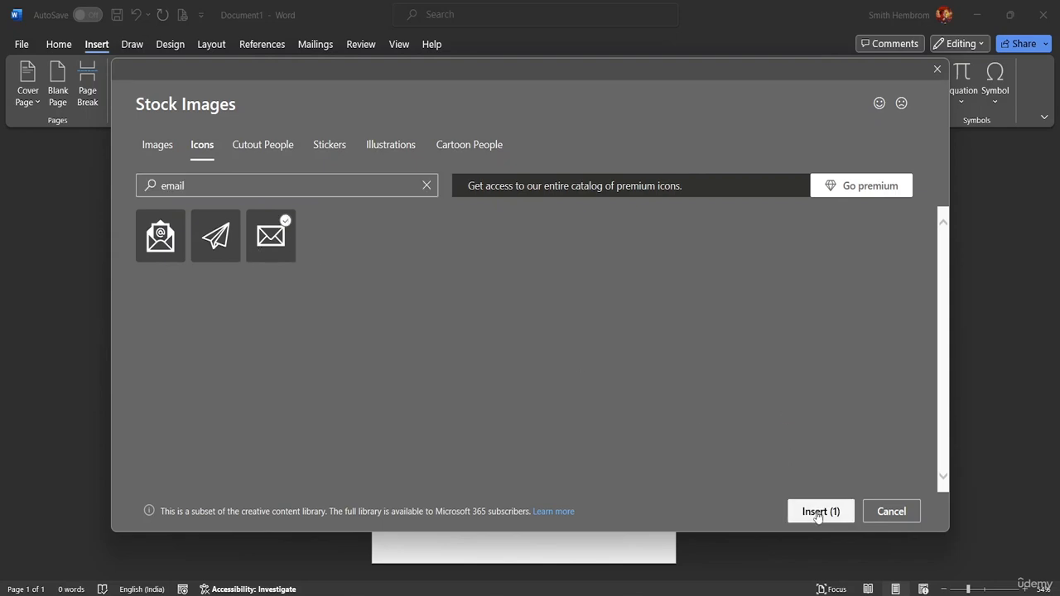
left_click(818, 512)
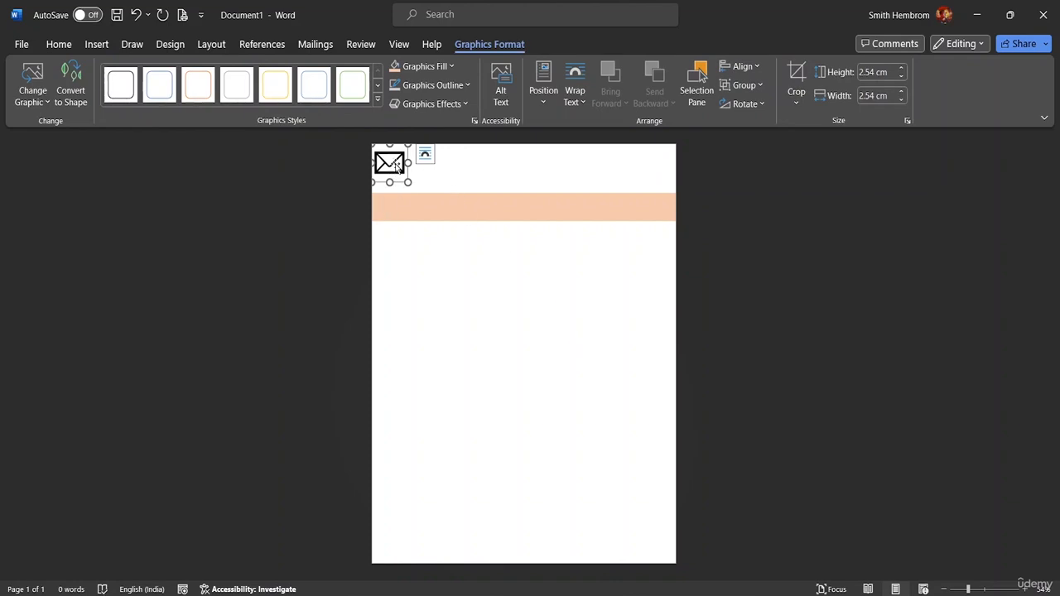
Set the envelope icon's text wrapping to In Front of Text.
mouse_move(394, 166)
left_mouse_down()
mouse_move(409, 207)
mouse_move(406, 179)
left_mouse_up()
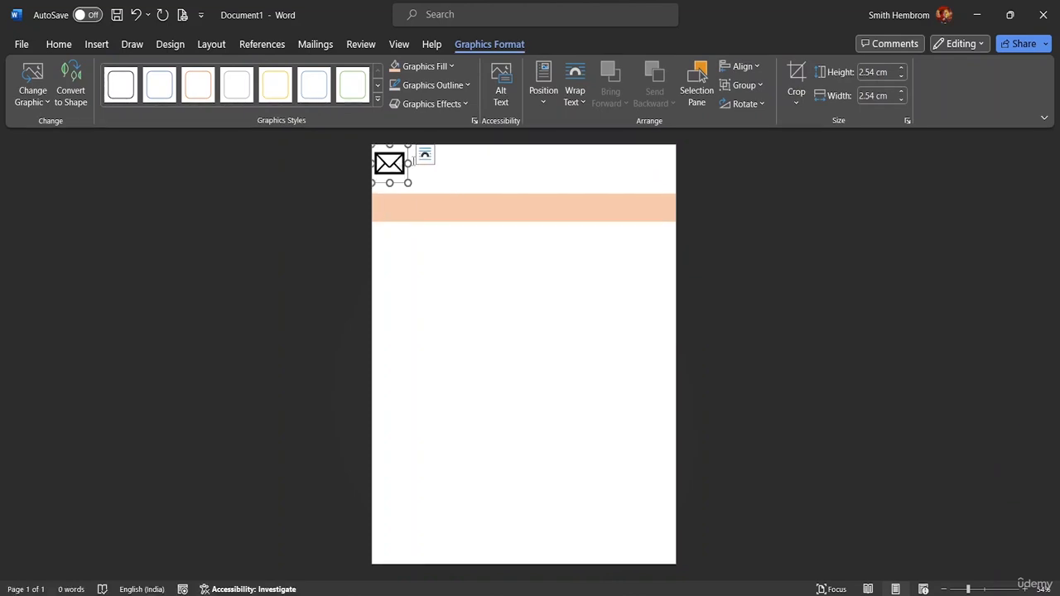
left_click(425, 157)
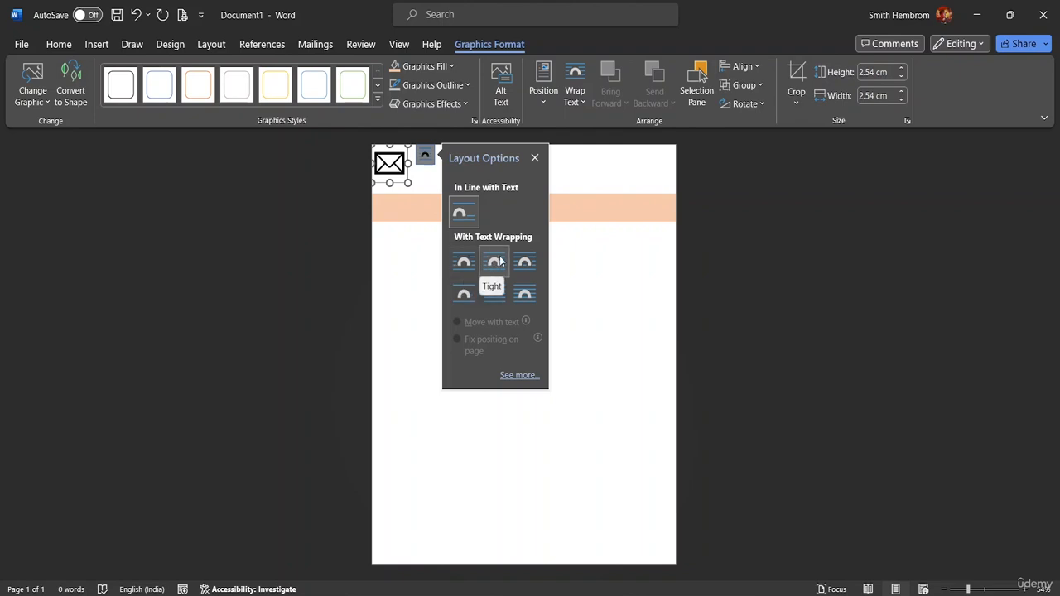
left_click(523, 295)
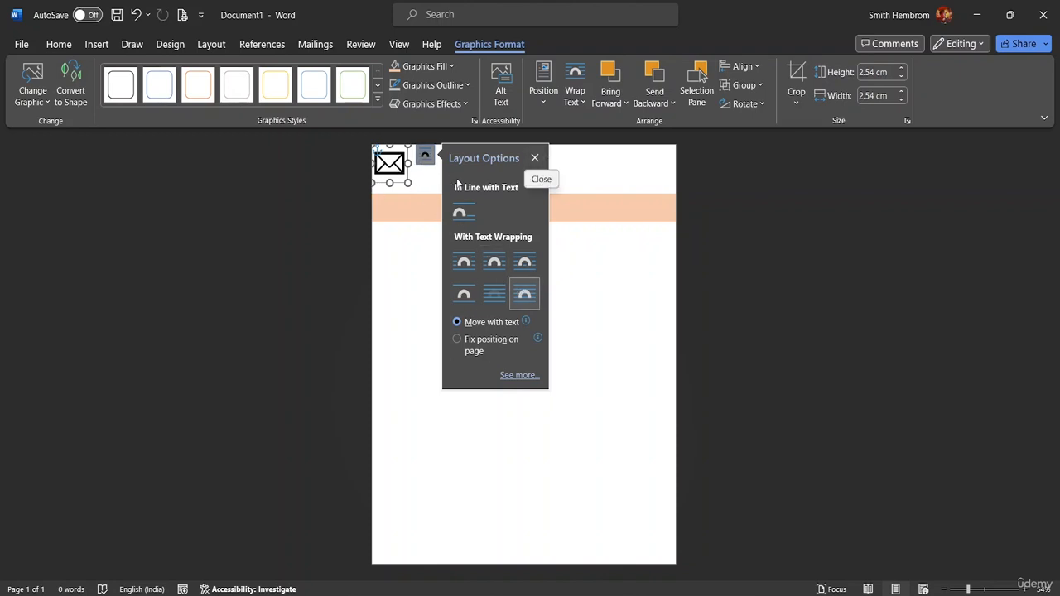
left_click(534, 158)
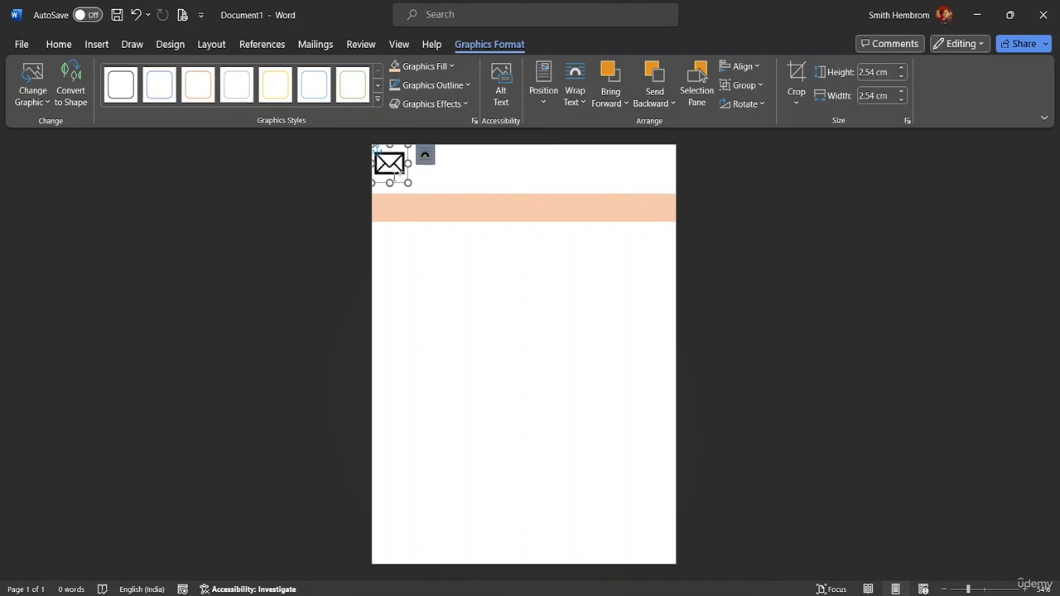
Resize the envelope icon to 1.56 cm and place it at the band's left end.
left_click_drag(406, 182, 439, 284)
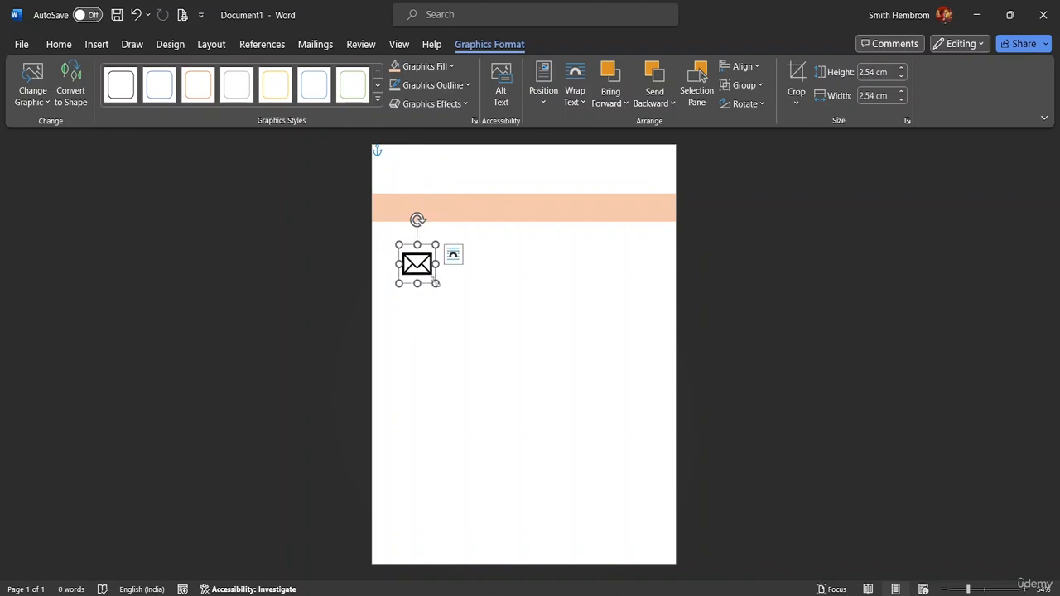
left_click_drag(434, 283, 395, 209)
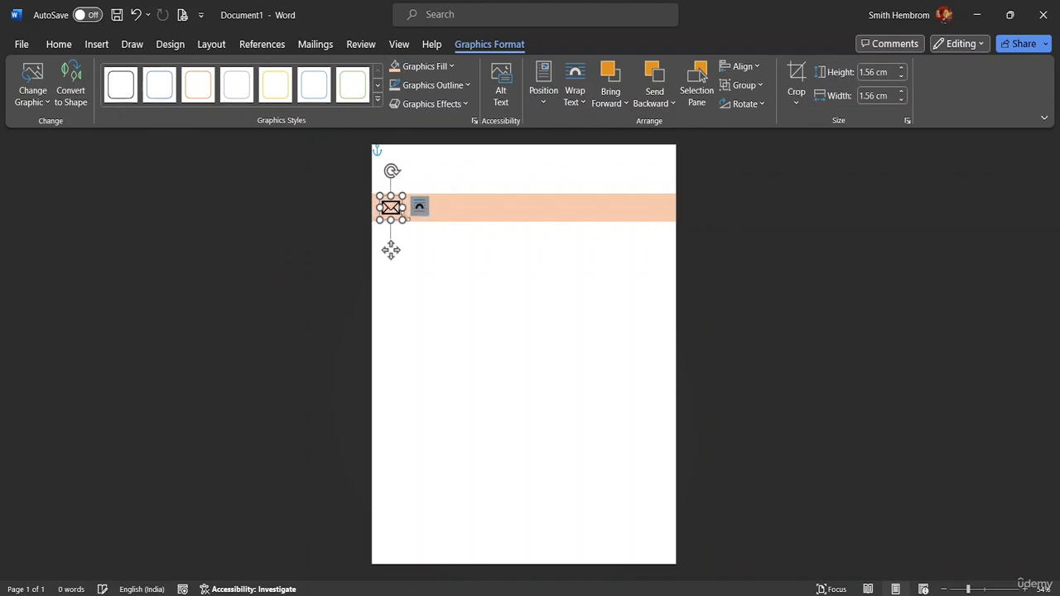
left_click(403, 214)
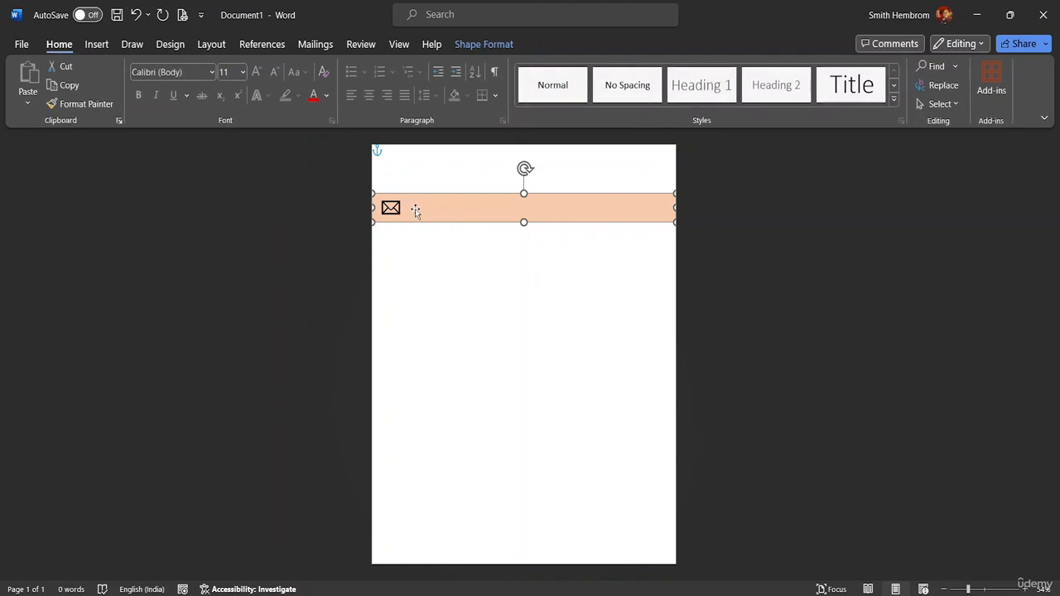
Send the peach banner behind text and set it to Fix Position on Page.
right_click(487, 214)
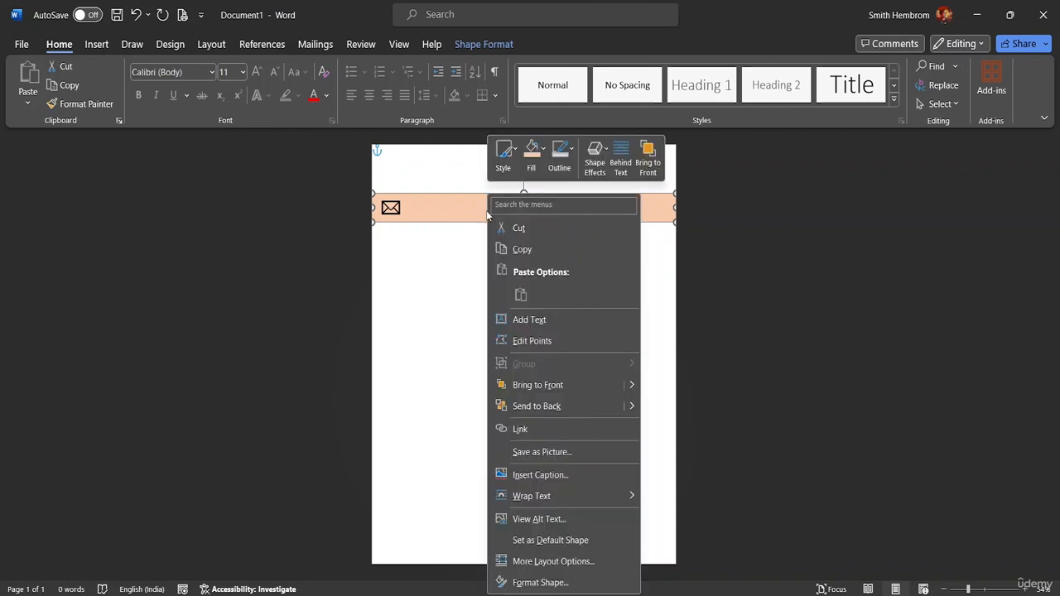
left_click(629, 169)
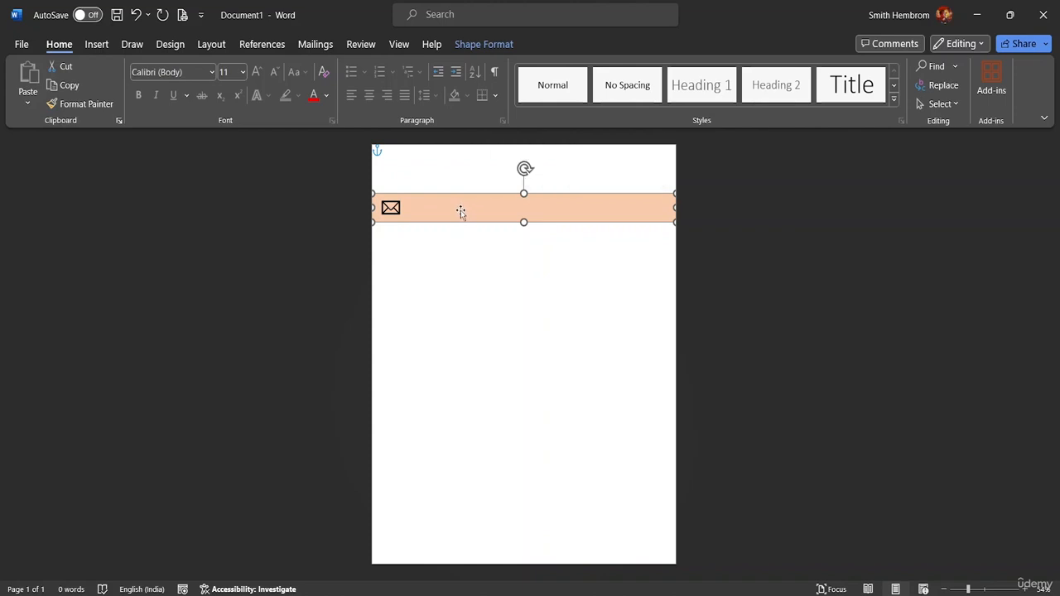
right_click(484, 217)
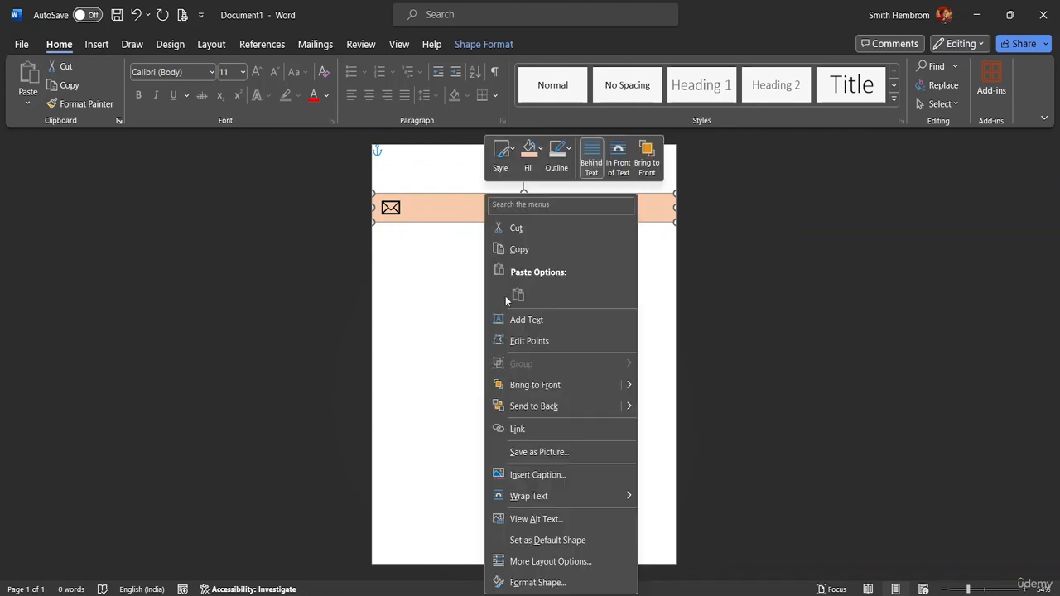
mouse_move(595, 495)
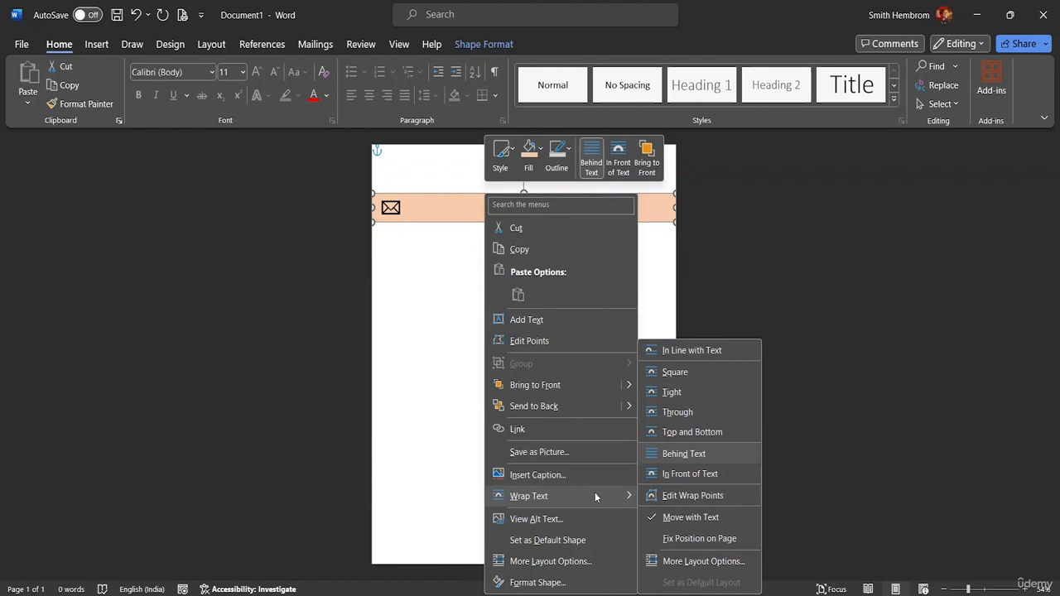
left_click(684, 540)
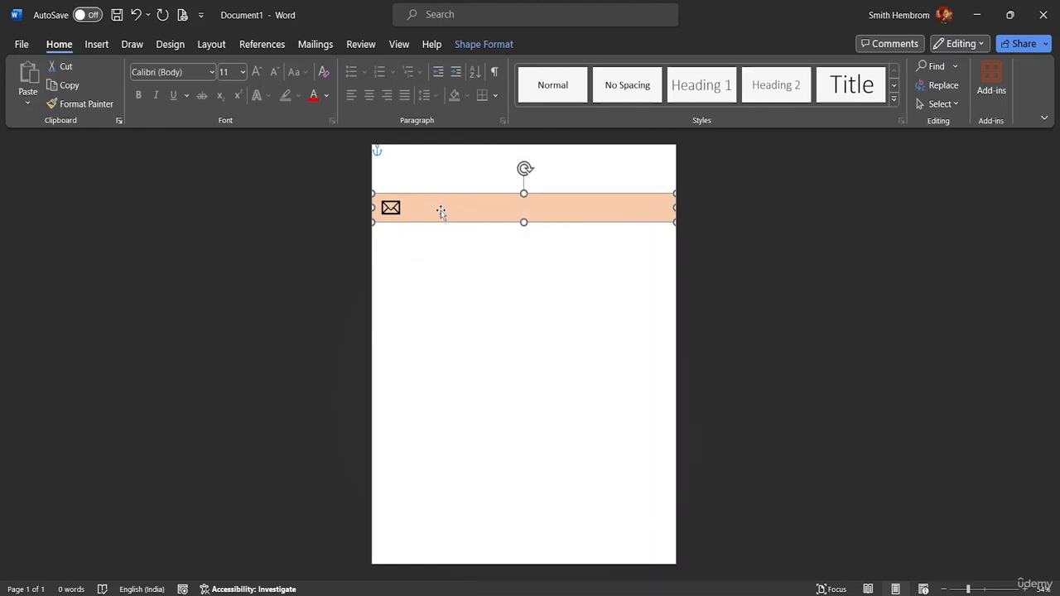
Drag the envelope icon to just below the left end of the peach banner.
left_click(391, 208)
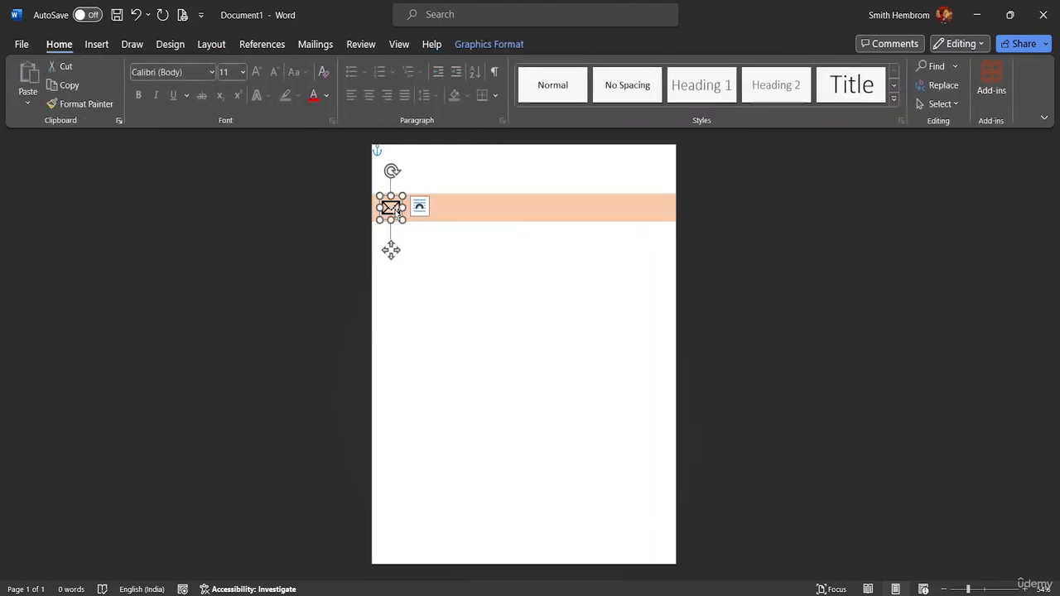
left_click_drag(395, 212, 409, 262)
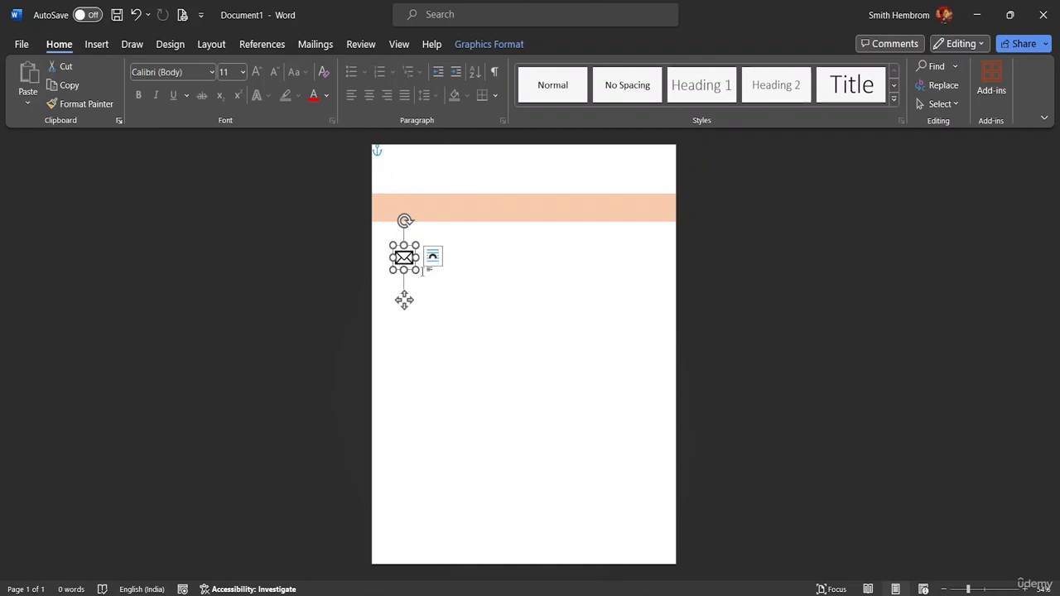
left_click(96, 44)
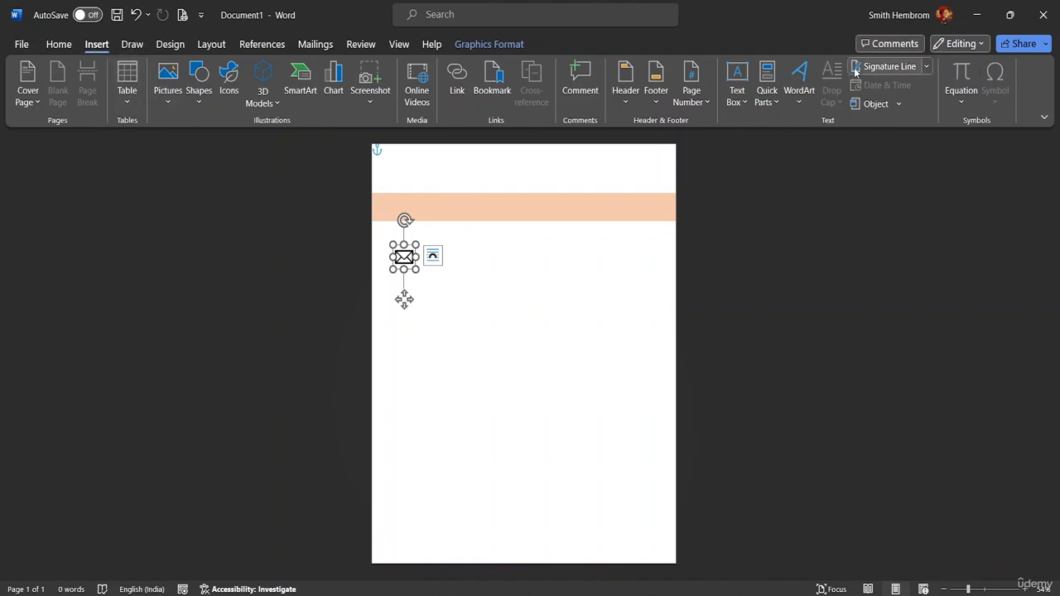
Insert a Simple Text Box beside the envelope icon and delete its placeholder text.
left_click(744, 103)
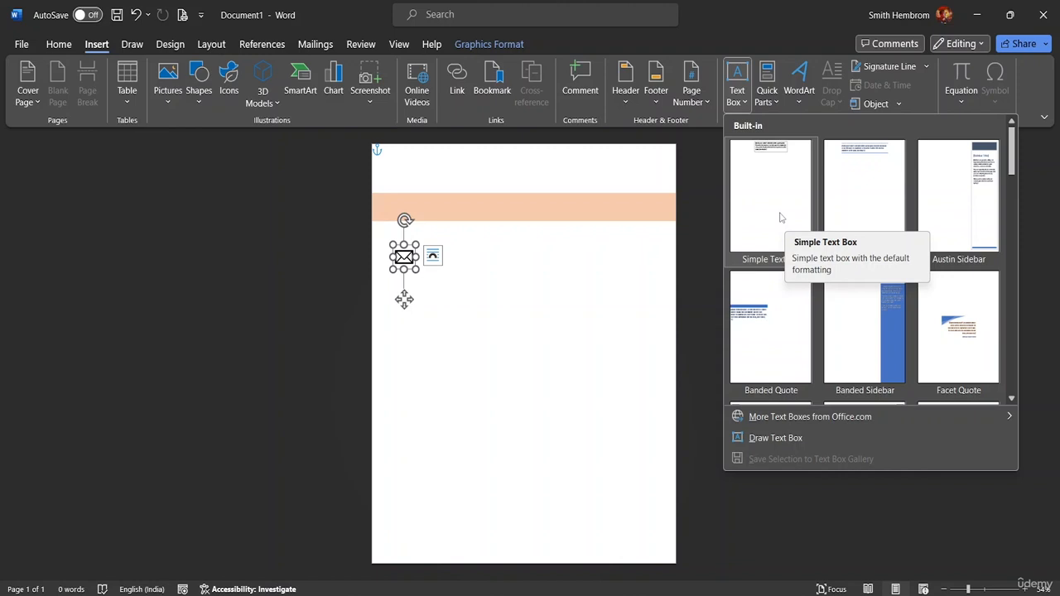
left_click(779, 217)
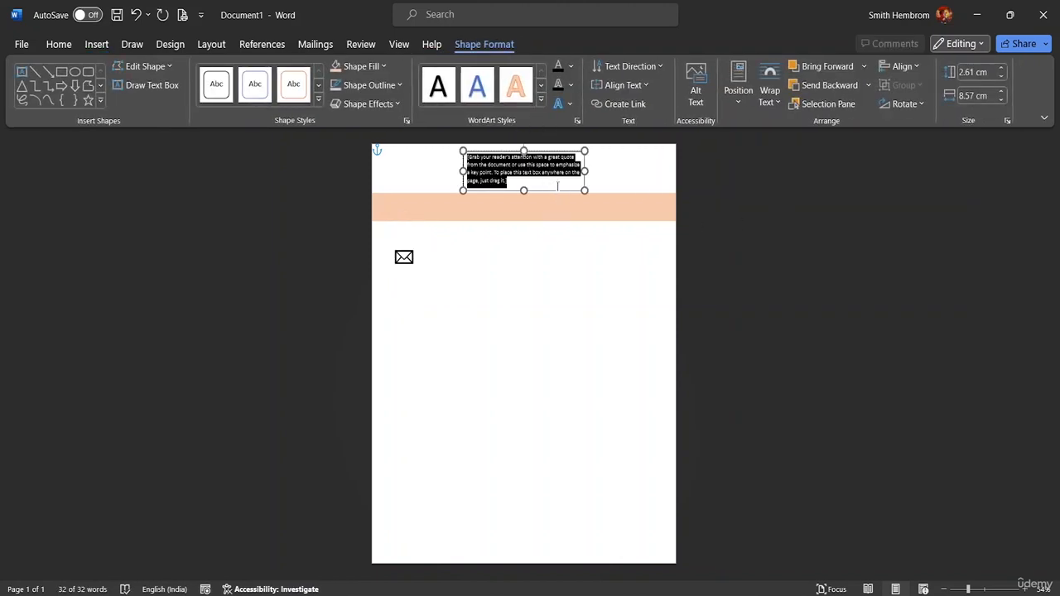
left_click_drag(555, 191, 496, 280)
left_click(477, 277)
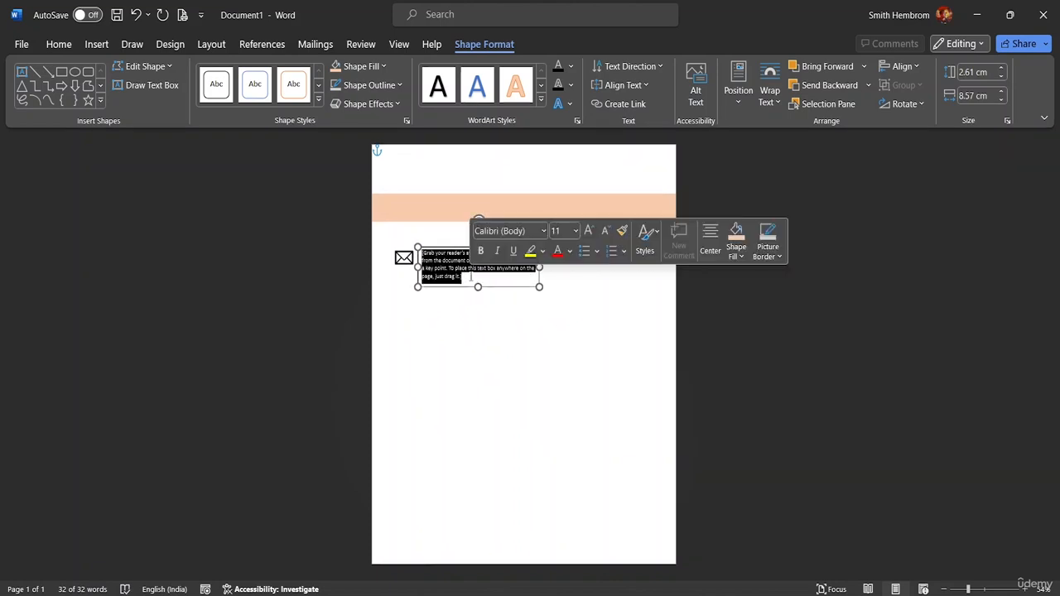
key("BackSpace")
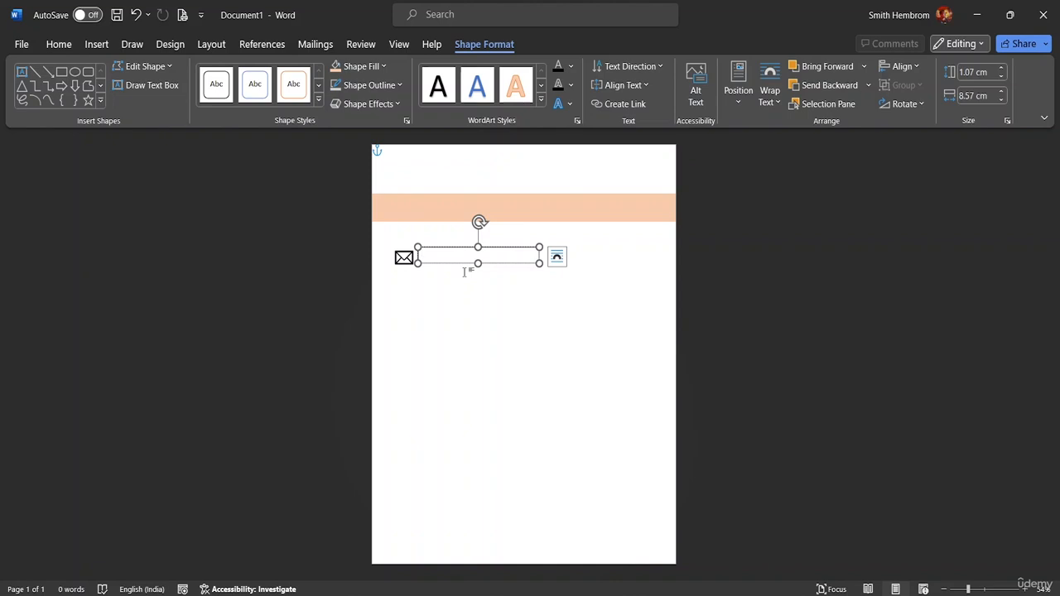
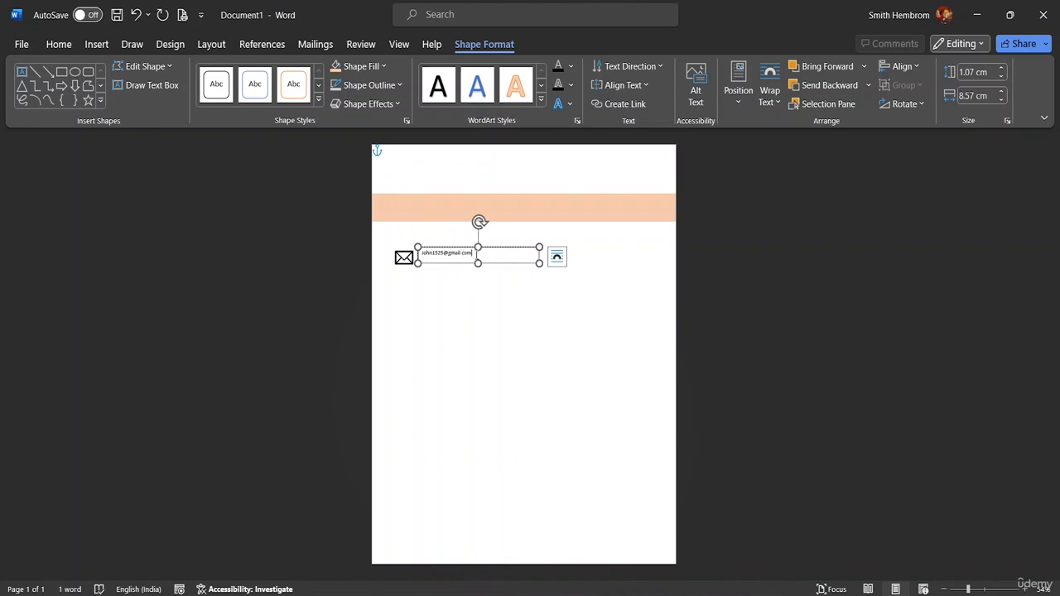
Type the contact's e-mail address into the text box and set it to font size 16.
left_click_drag(473, 253, 421, 252)
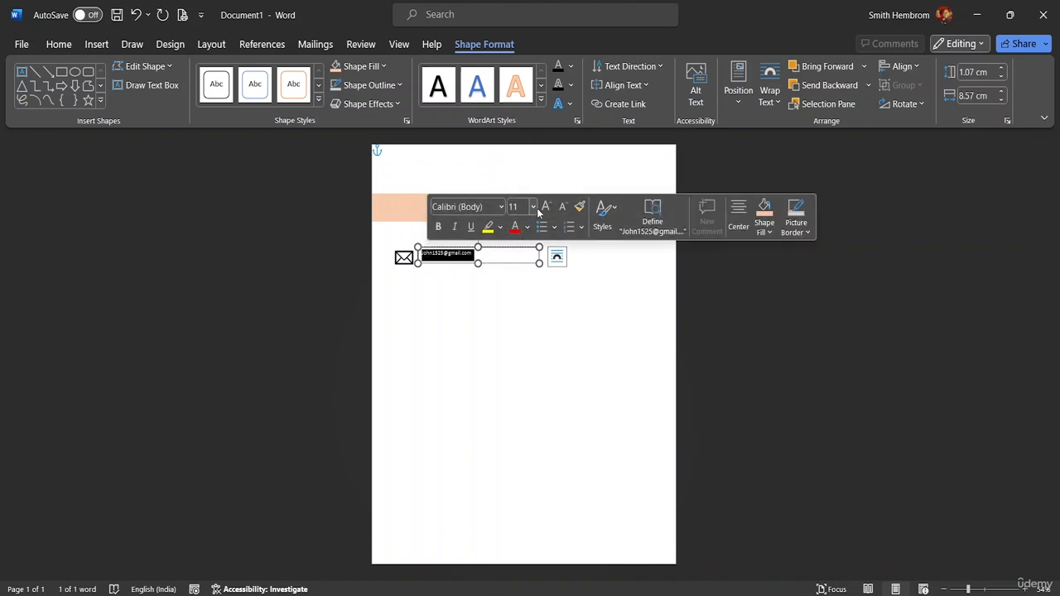
left_click(535, 208)
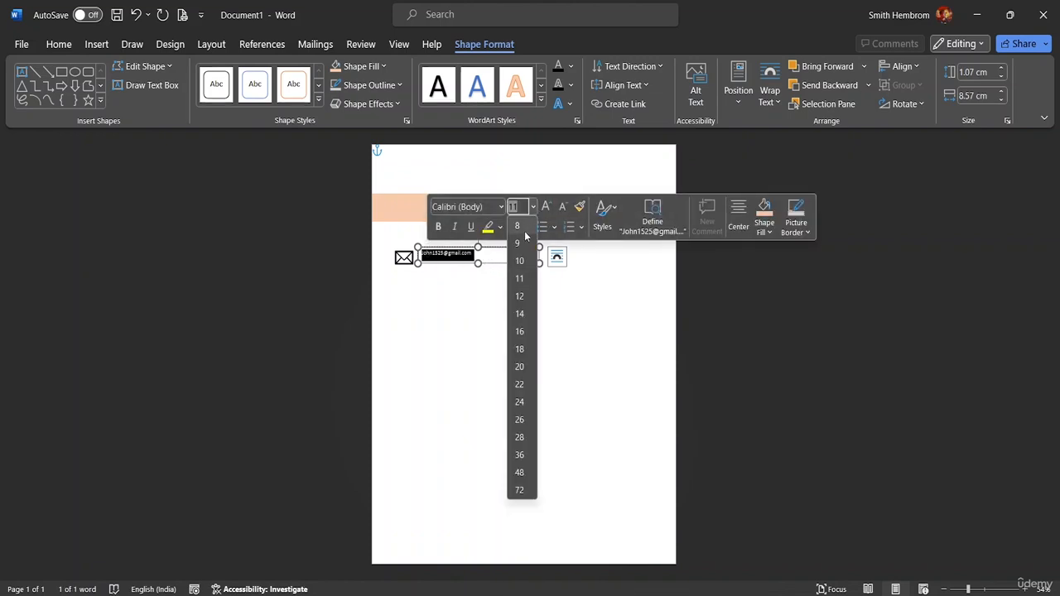
left_click(527, 331)
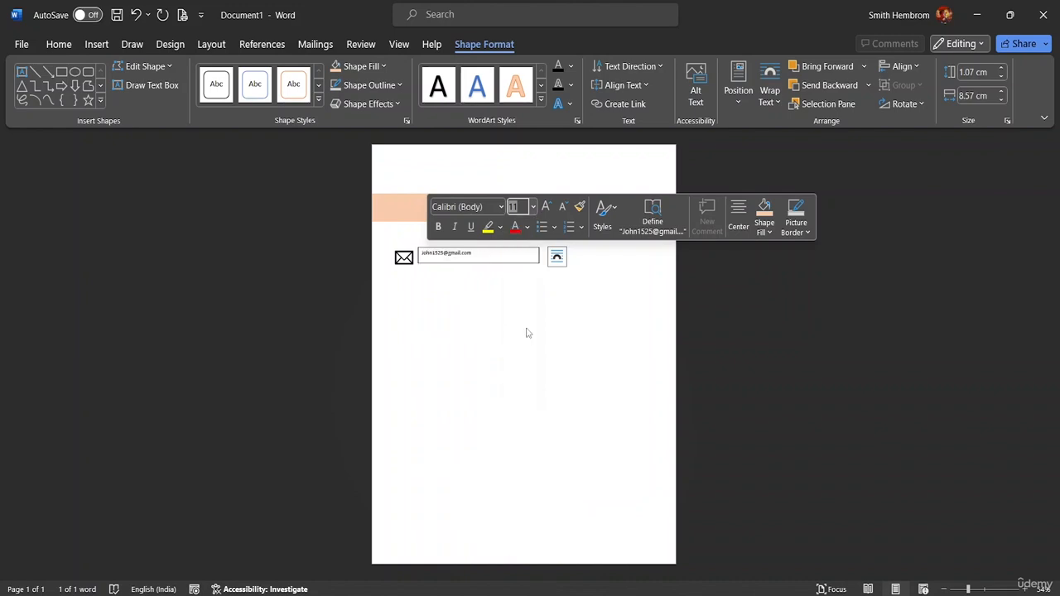
left_click(478, 263)
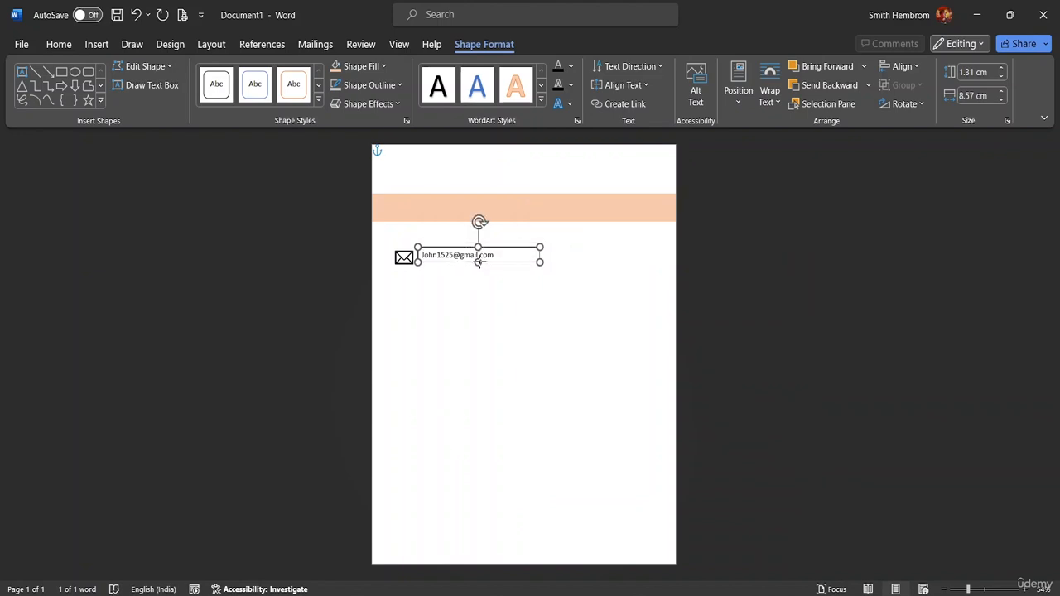
left_click_drag(479, 263, 466, 251)
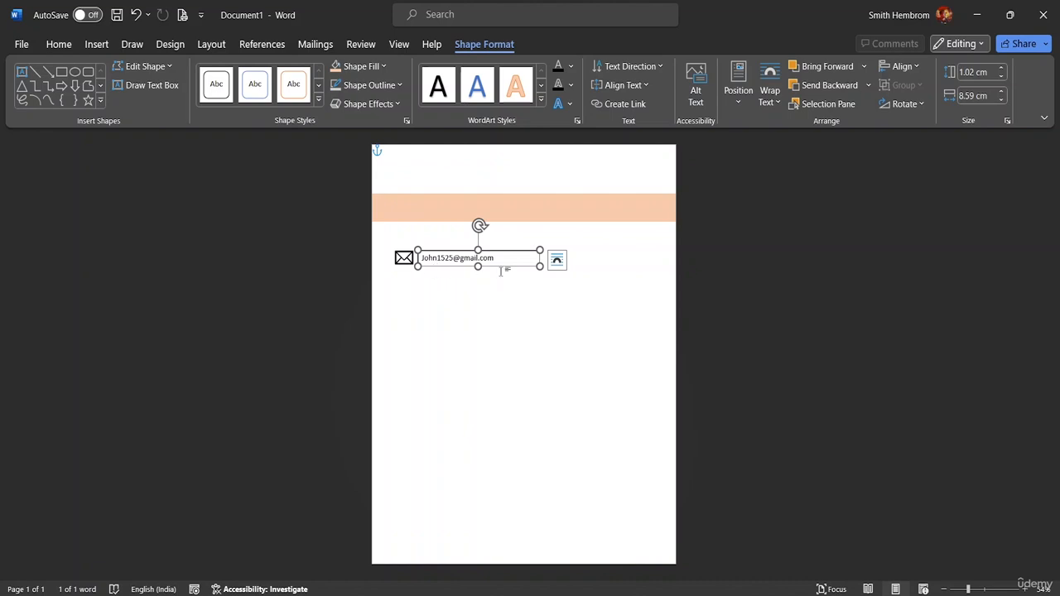
Select the text box with the envelope icon and apply Align Middle to them.
left_click(391, 243)
left_click(430, 257)
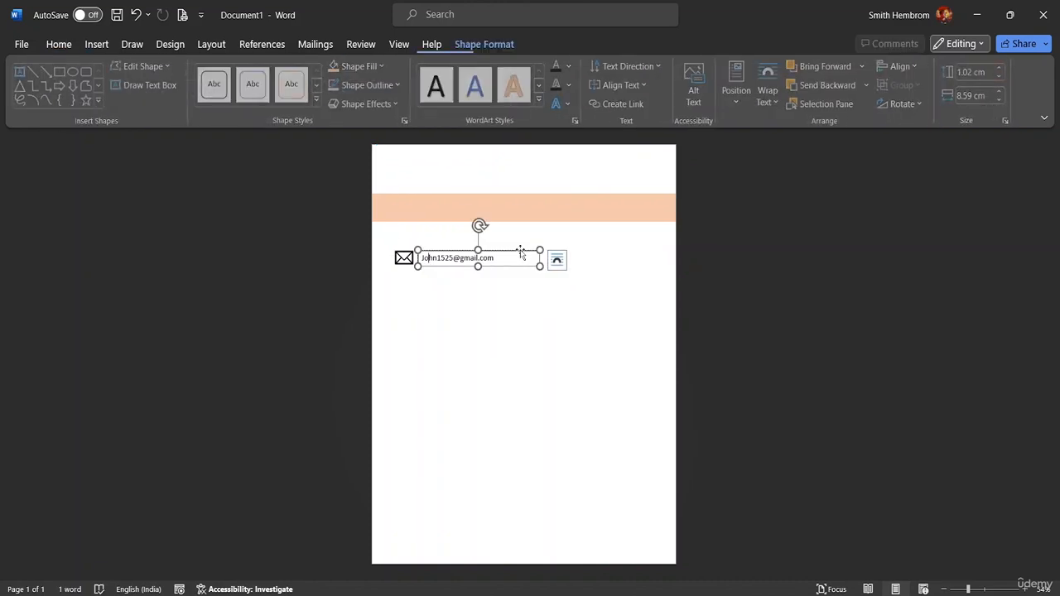
left_click(405, 258, "shift")
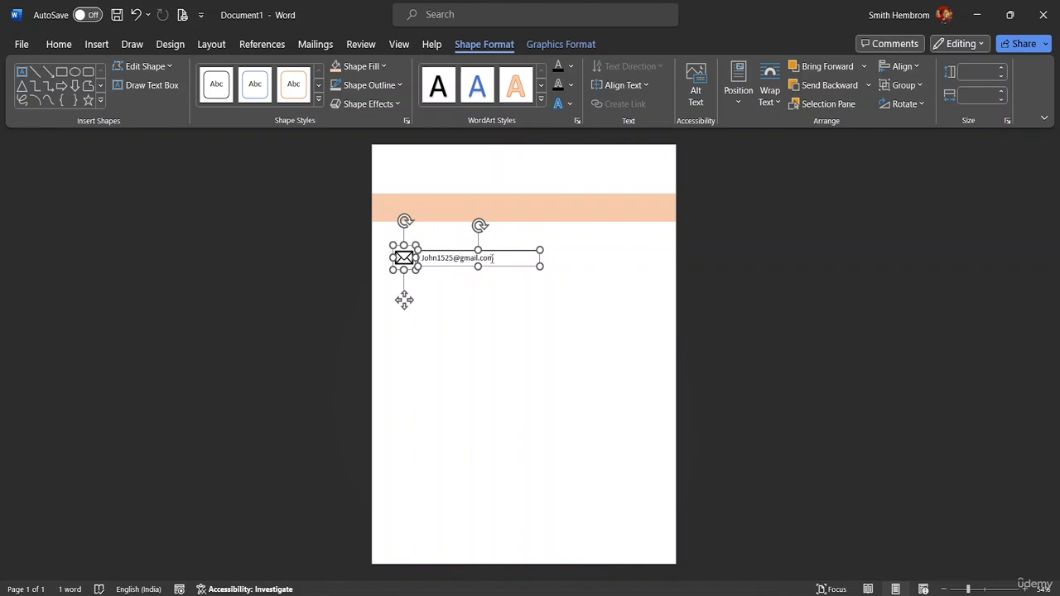
left_click(916, 66)
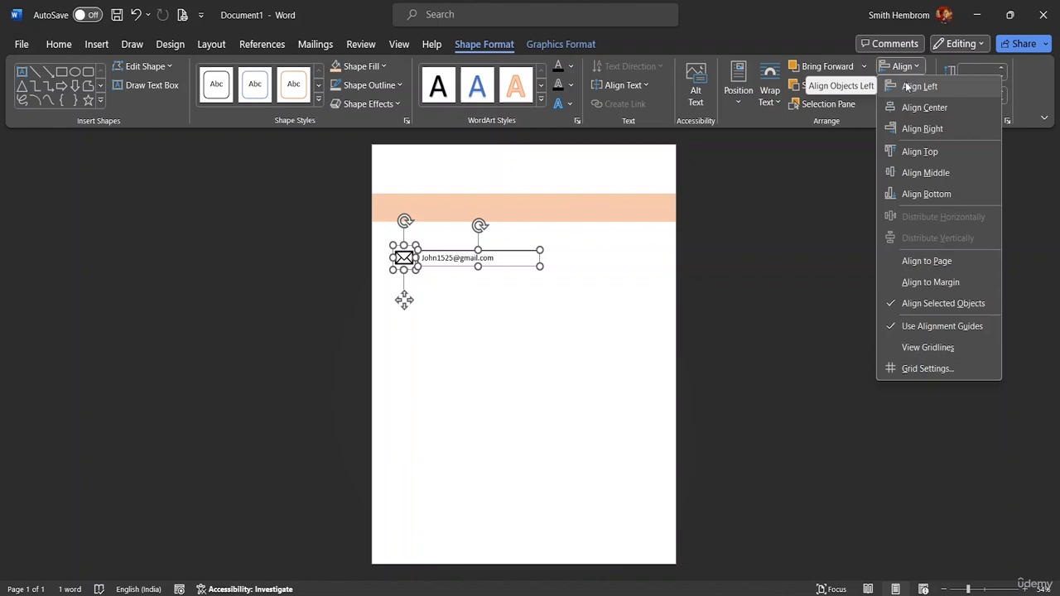
left_click(908, 86)
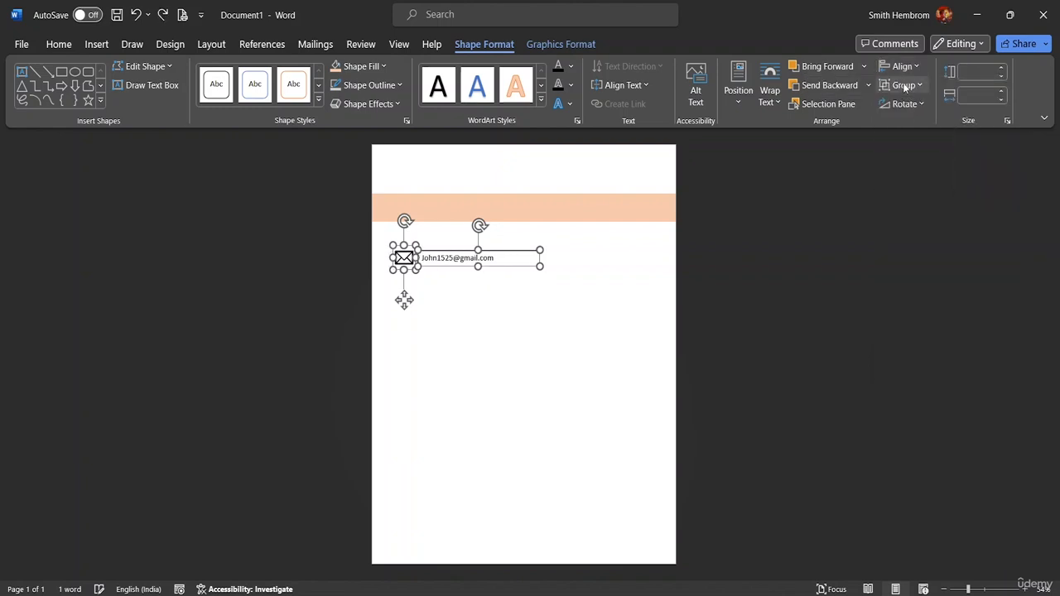
key("ctrl+z")
left_click(915, 68)
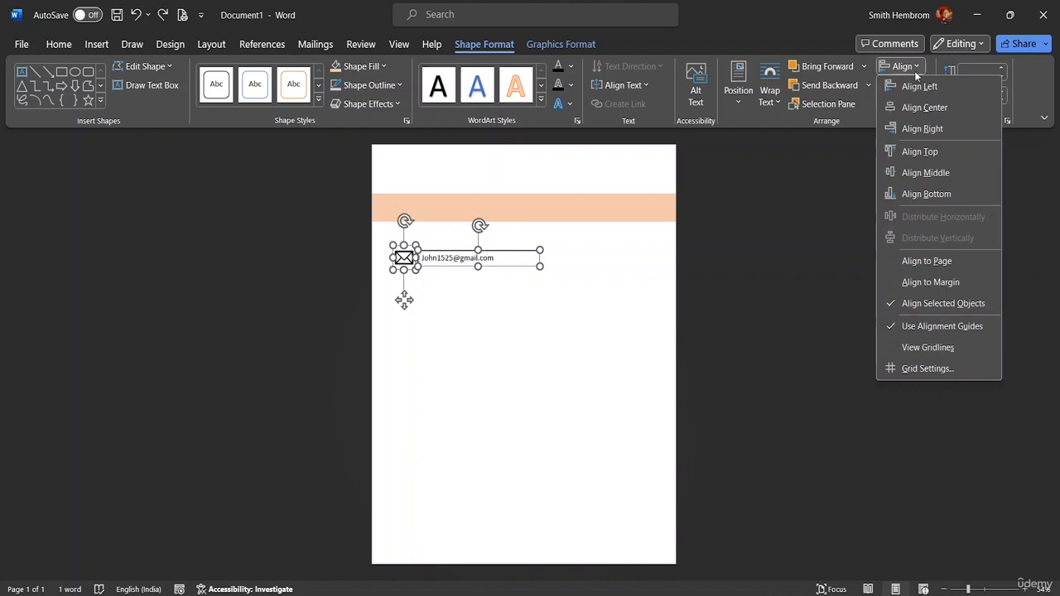
left_click(915, 173)
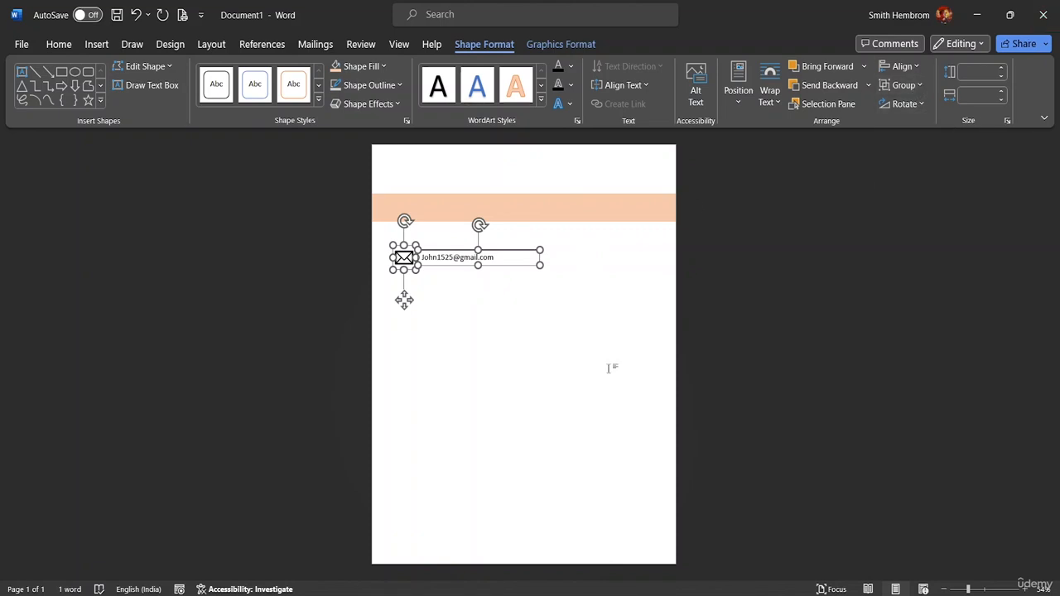
Group the envelope icon with the e-mail text box and narrow the grouped shape slightly.
left_click(920, 87)
left_click(918, 105)
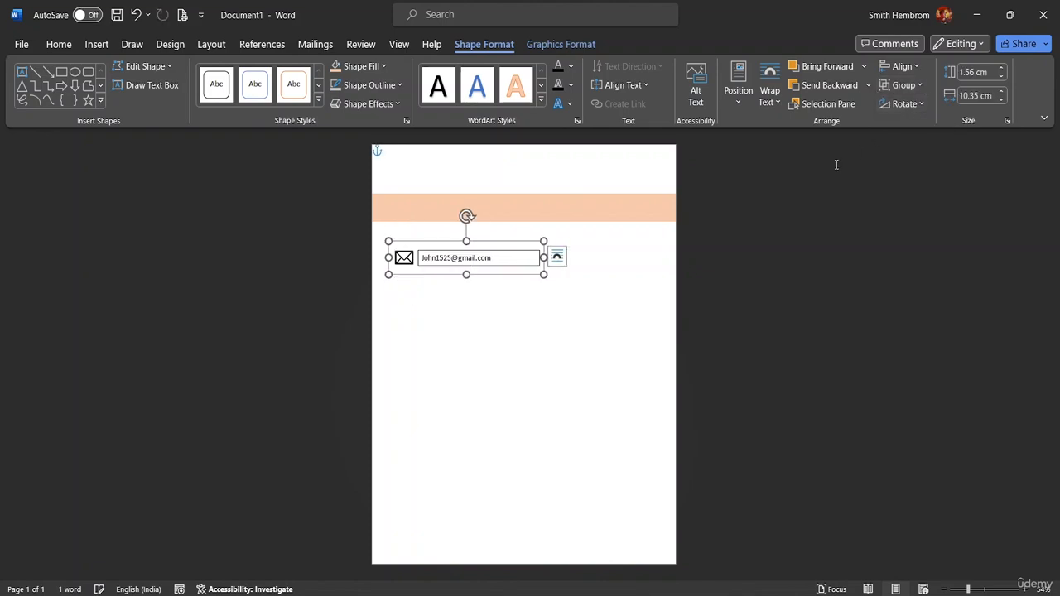
mouse_move(543, 258)
left_mouse_down()
mouse_move(516, 257)
mouse_move(546, 258)
left_mouse_up()
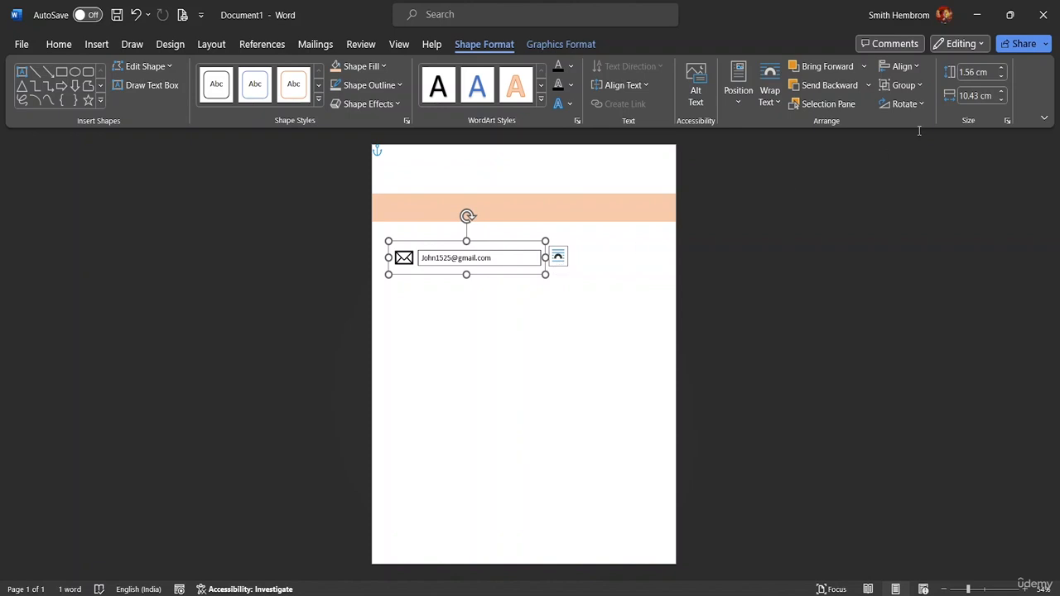
Ungroup the icon and text box, then enlarge both objects together.
left_click(920, 86)
left_click(903, 131)
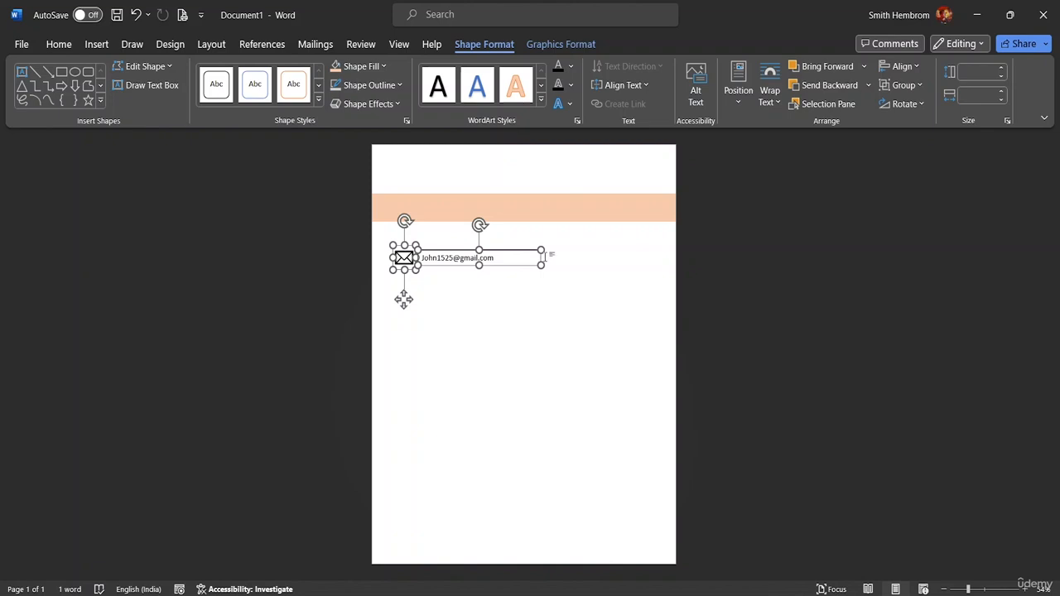
mouse_move(541, 265)
left_mouse_down()
mouse_move(551, 274)
mouse_move(516, 263)
mouse_move(542, 265)
left_mouse_up()
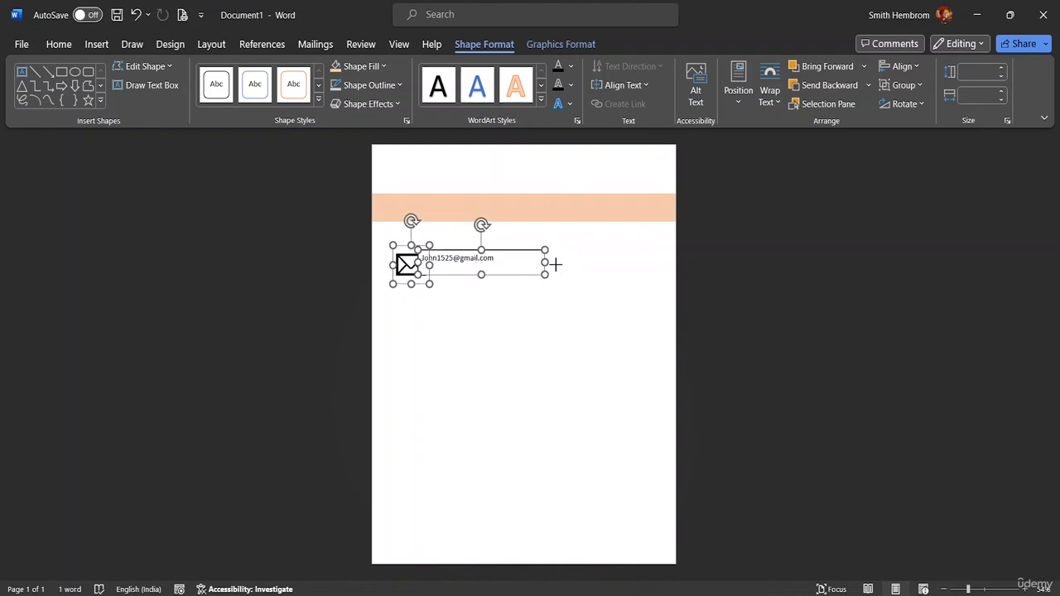
Undo the resizes and select the e-mail text box on its own.
left_click(499, 329)
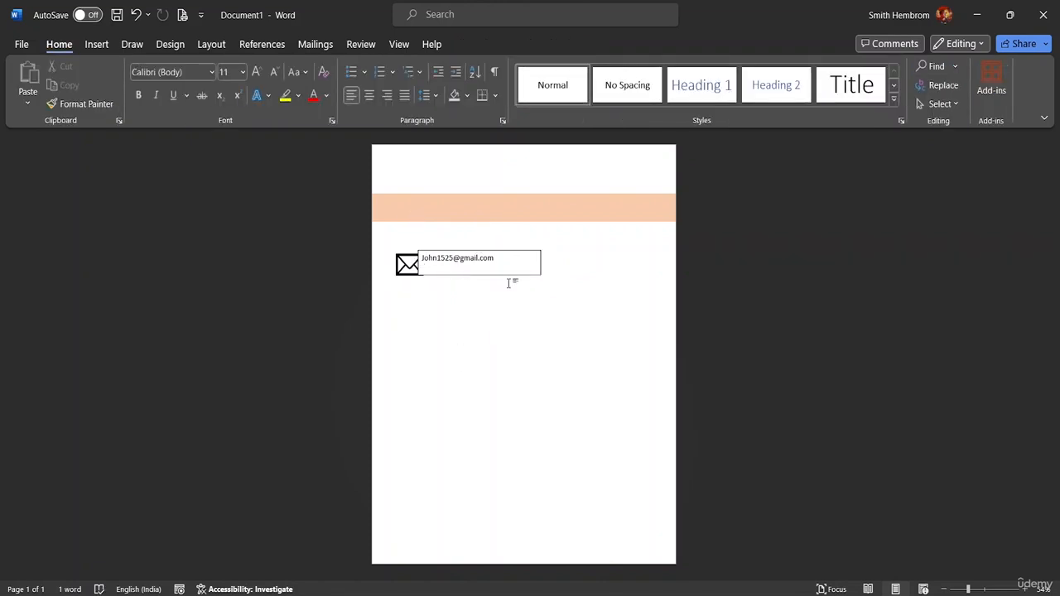
key("ctrl+z")
key("ctrl+z")
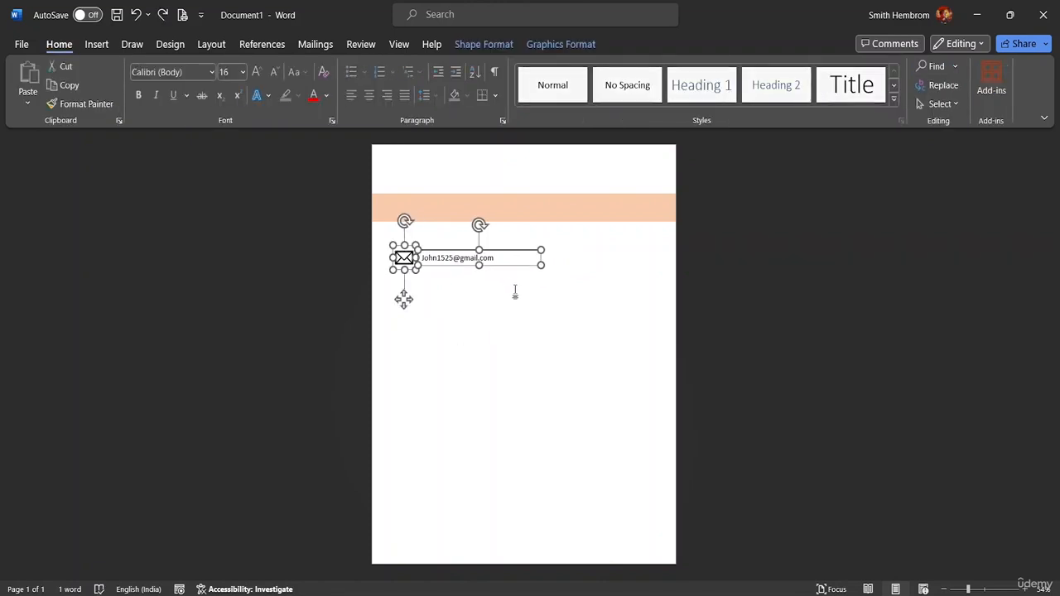
left_click(516, 292)
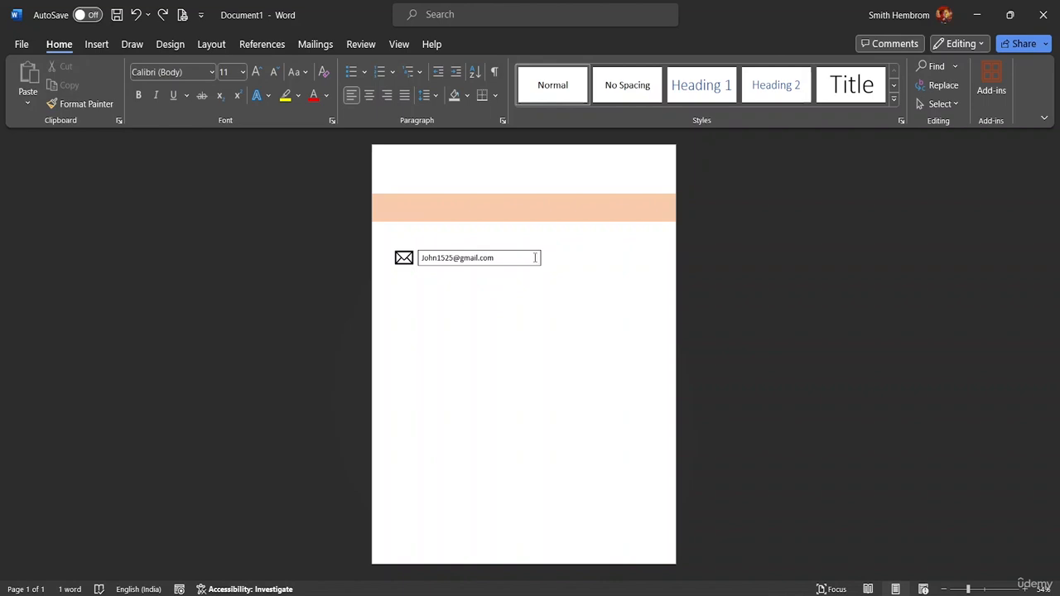
left_click(535, 258)
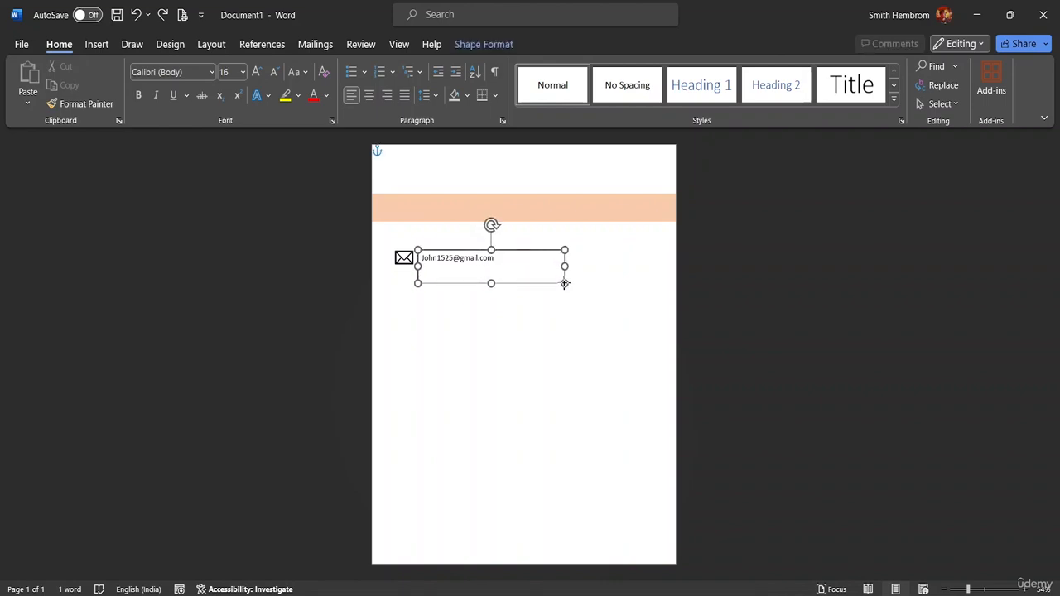
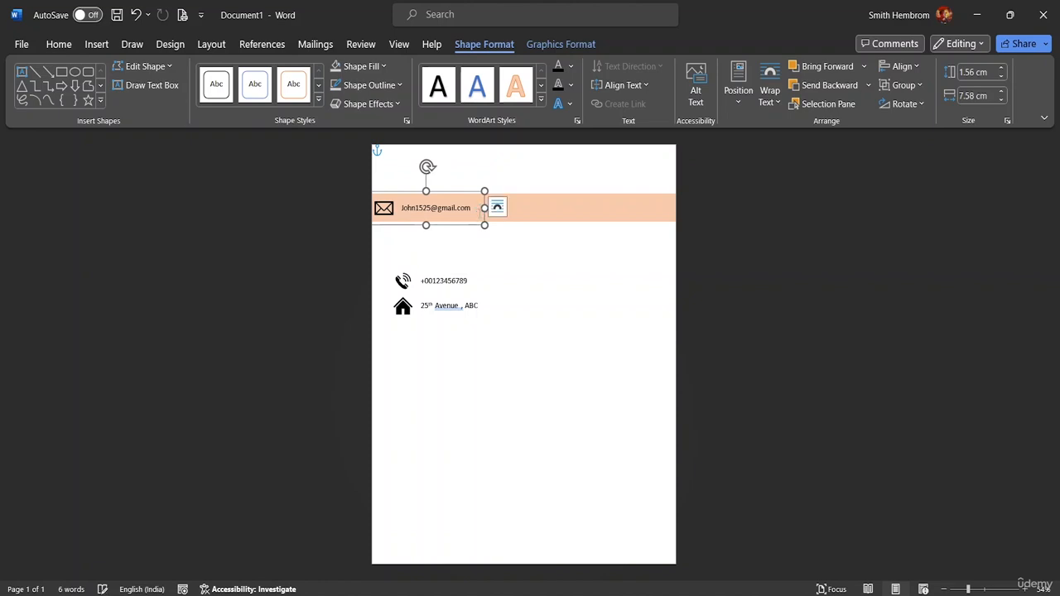
Resize the phone-number group to 1.33 cm tall and place it on the peach banner beside the email.
left_click(456, 292)
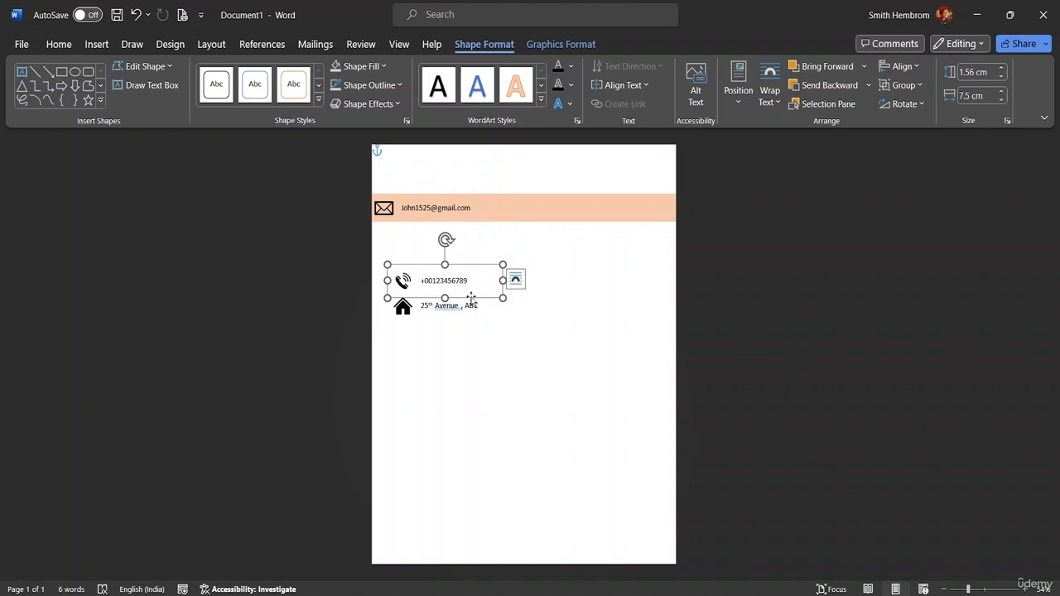
left_click_drag(503, 281, 544, 222)
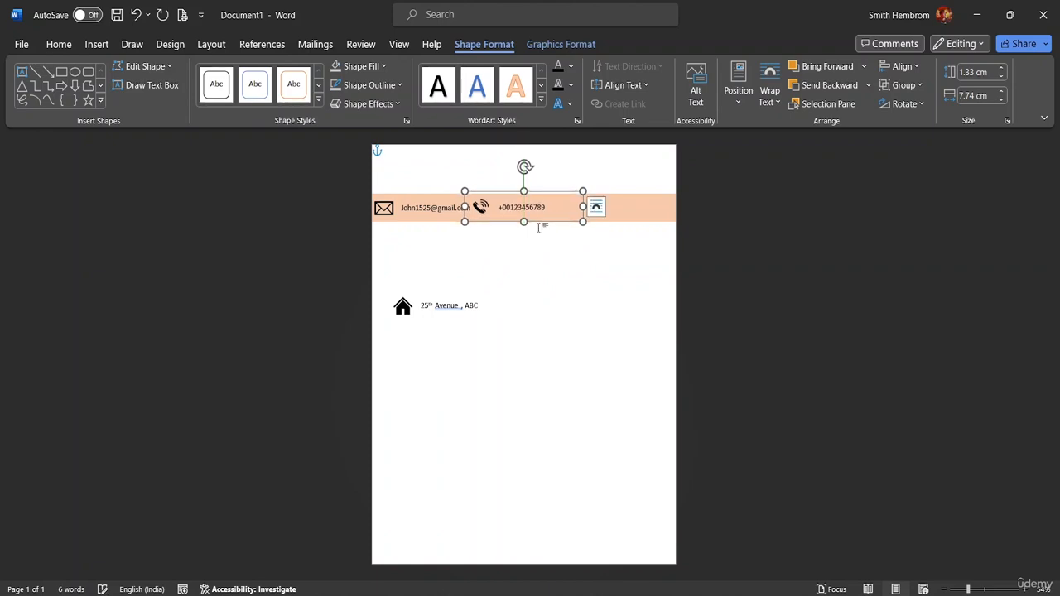
Move the address group onto the banner's right end and adjust the phone group's position.
left_click(458, 317)
left_click_drag(457, 316, 614, 212)
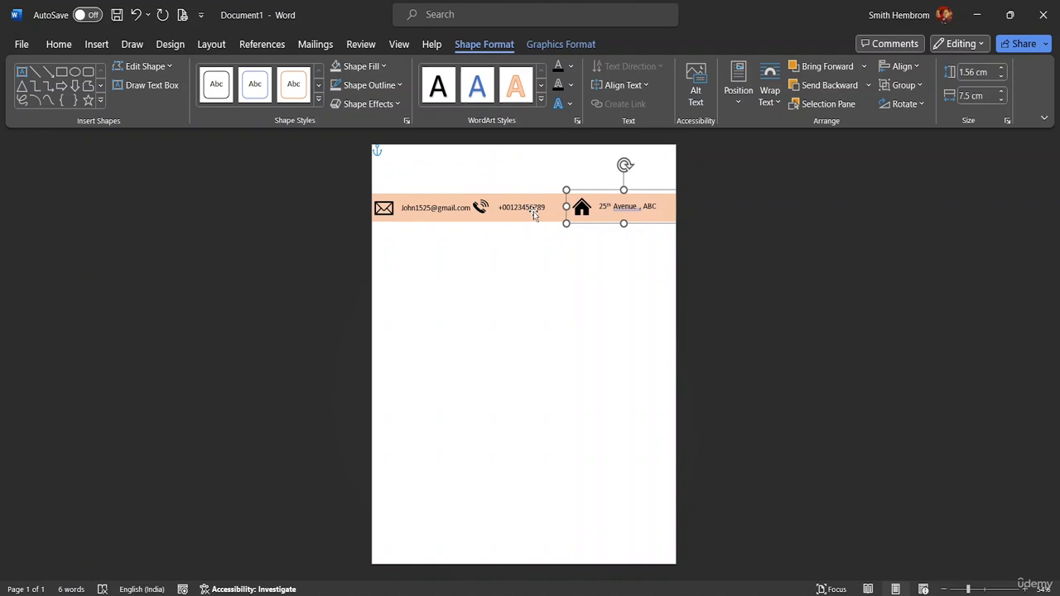
left_click(535, 214)
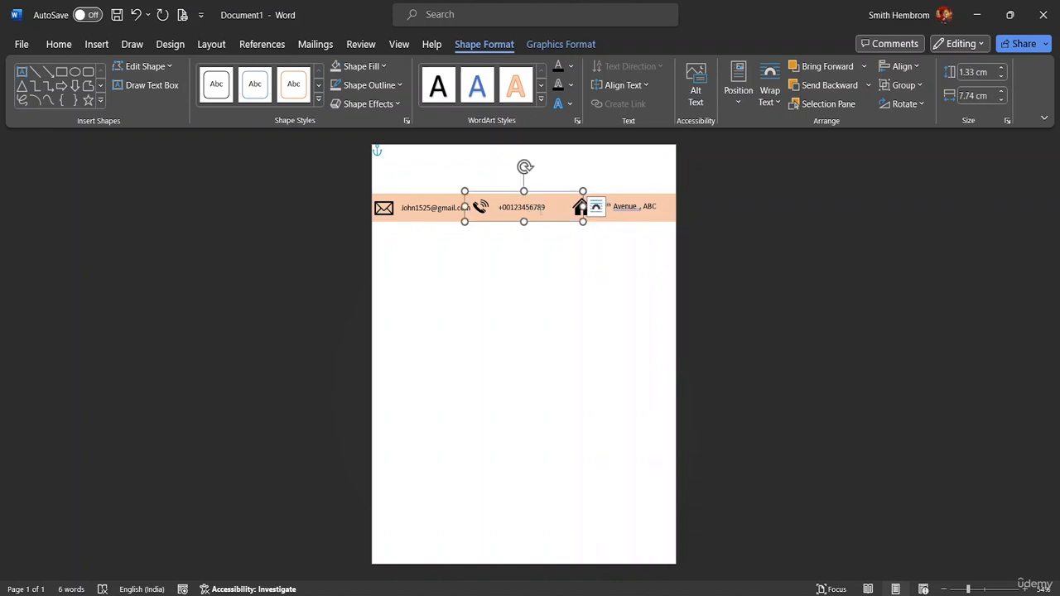
left_click_drag(542, 212, 539, 227)
Nudge the phone icon right so it sits against its phone number.
left_click(481, 209)
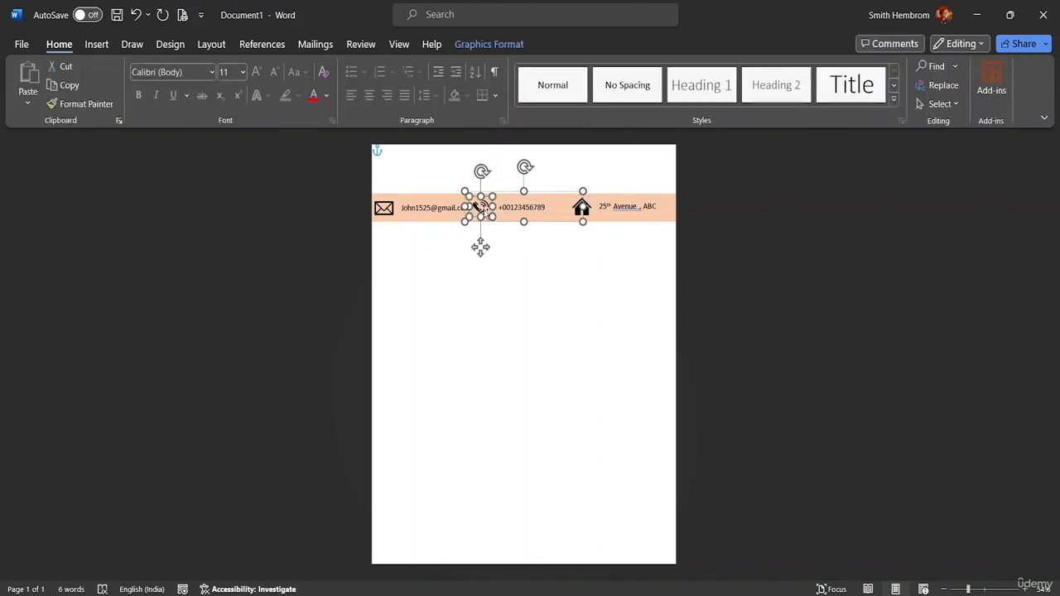
left_click(509, 207)
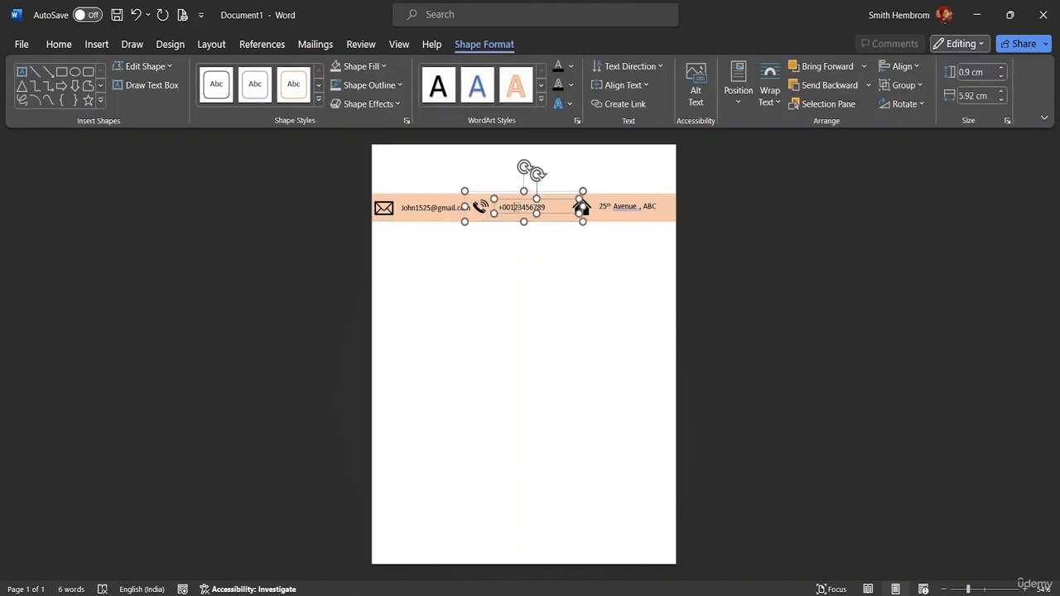
left_click(474, 213)
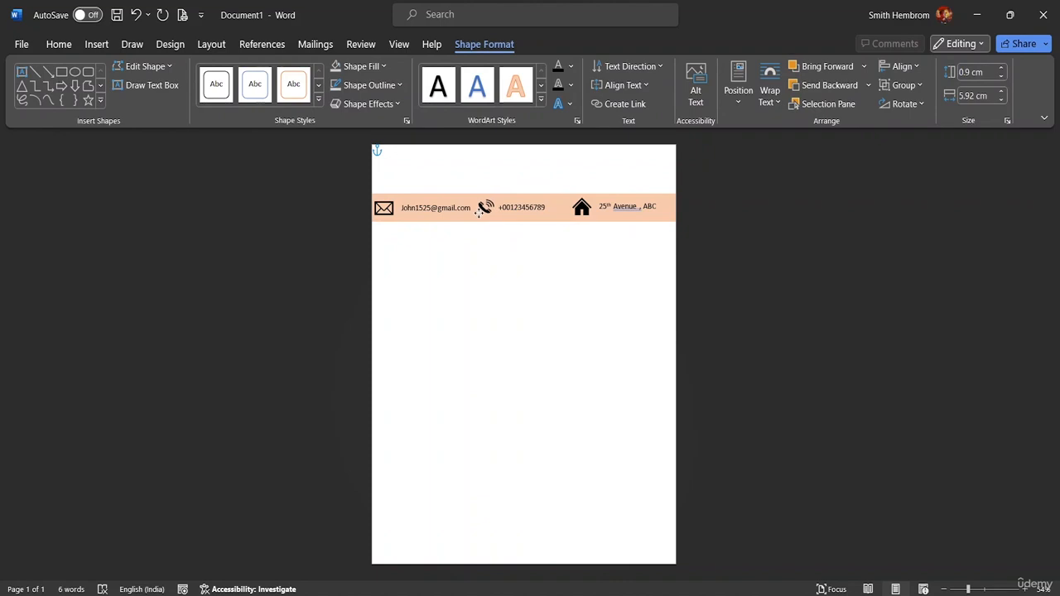
left_click_drag(478, 213, 482, 213)
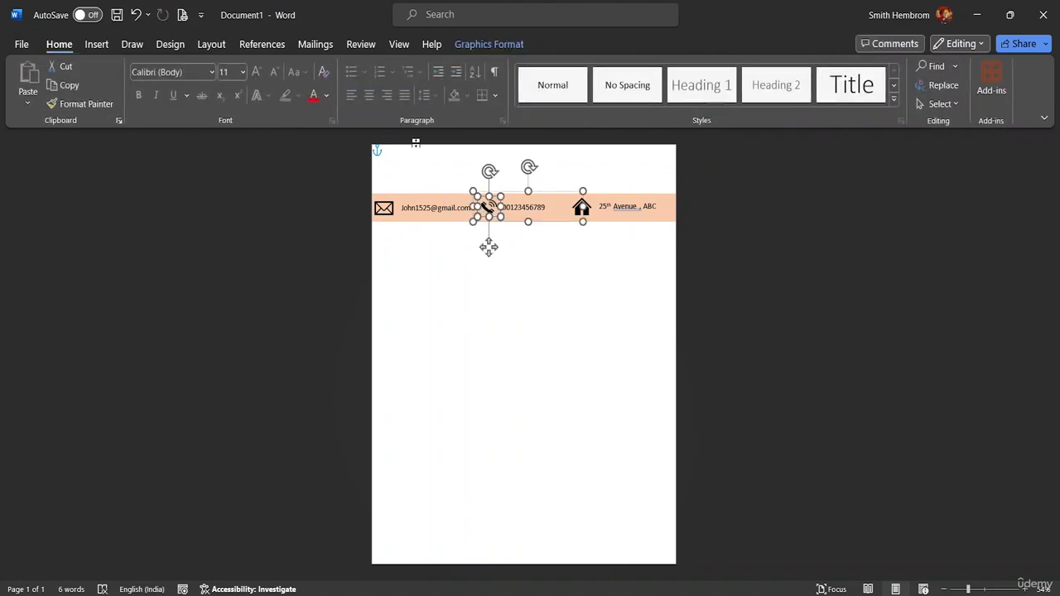
left_click(407, 156)
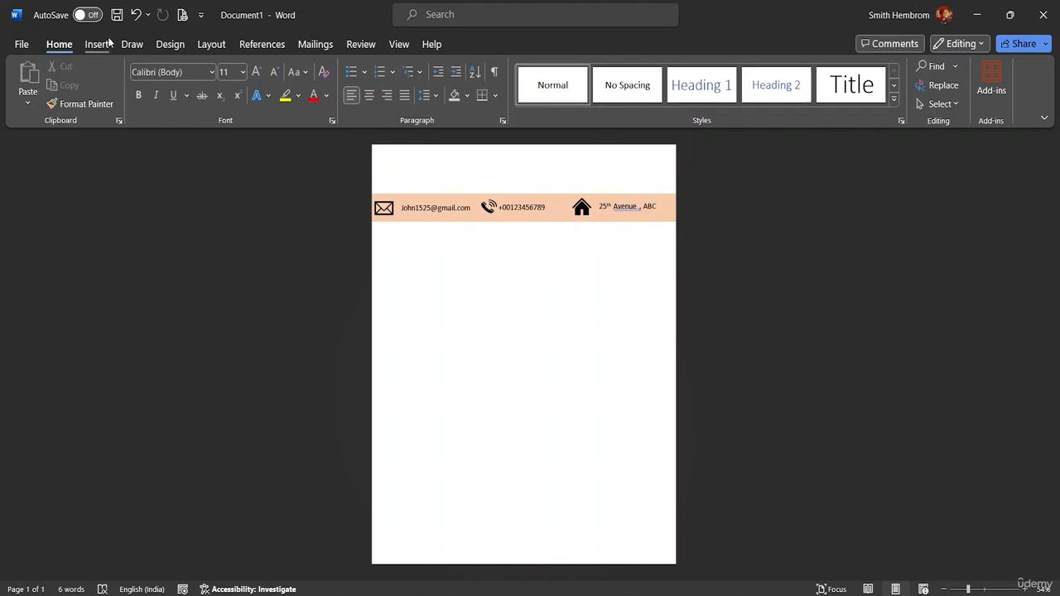
Select the email, phone-number and address entries together on the peach banner.
left_click(944, 103)
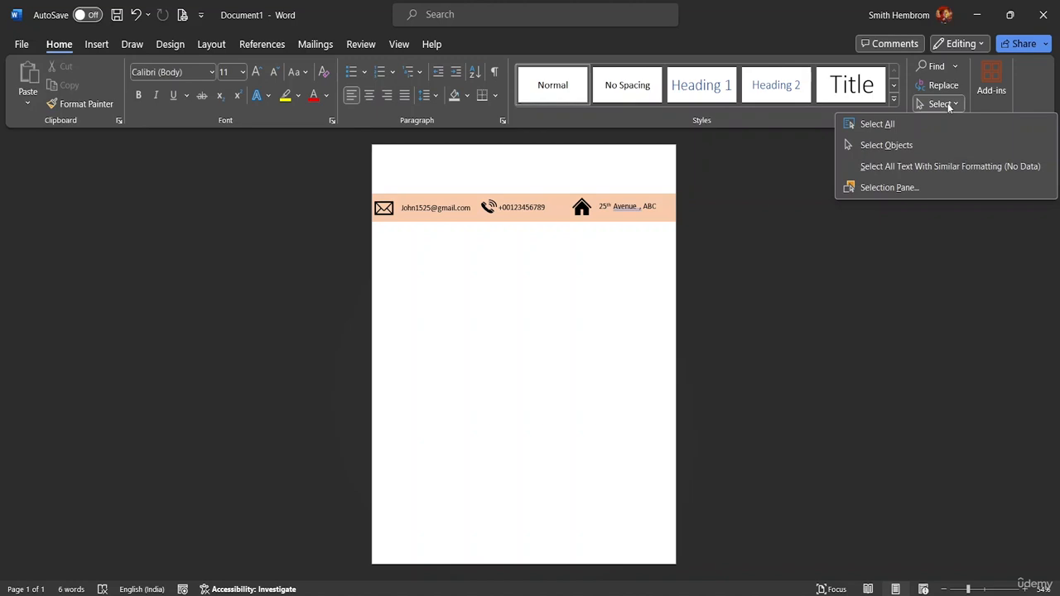
left_click(935, 143)
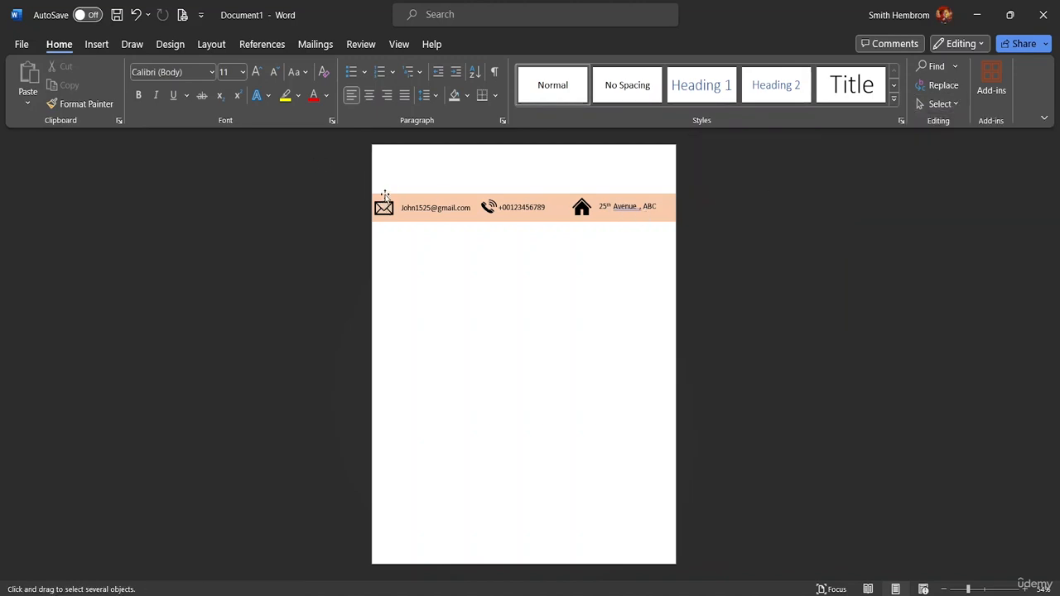
left_click_drag(376, 181, 456, 234)
left_click_drag(374, 181, 674, 221)
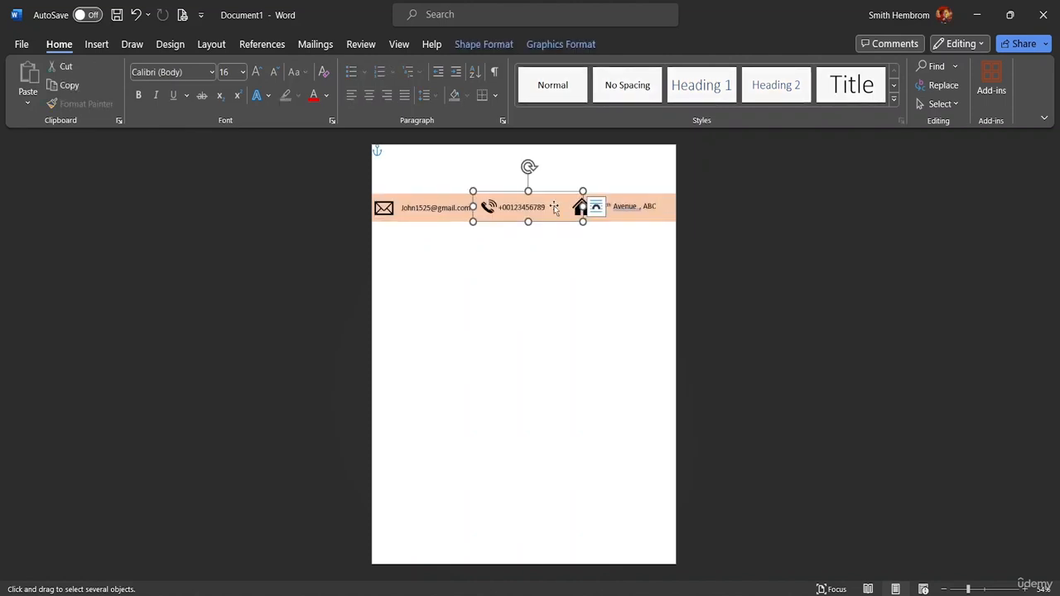
left_click(434, 212)
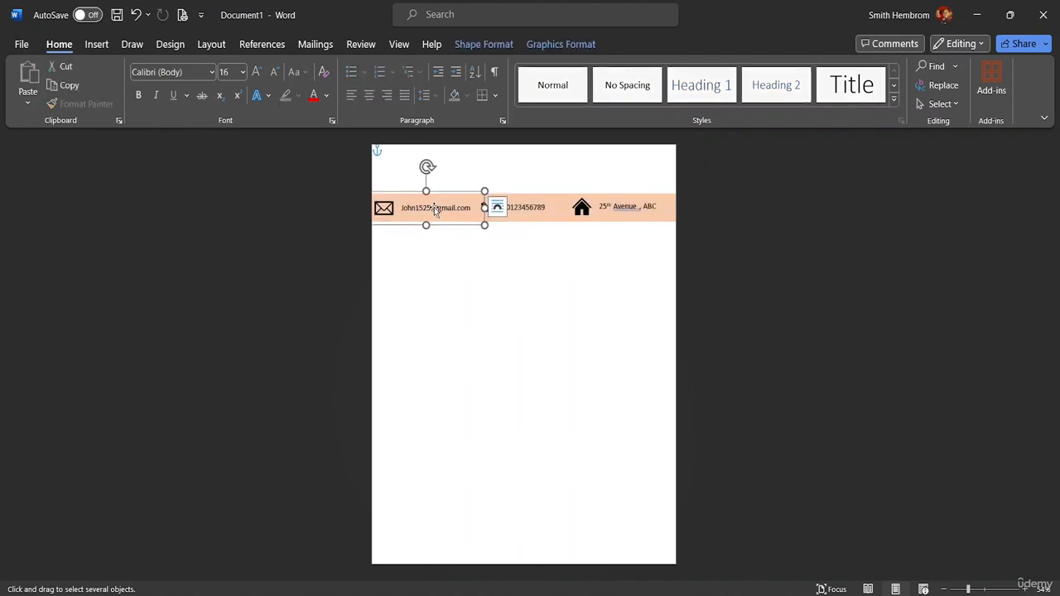
left_click(513, 209, "shift")
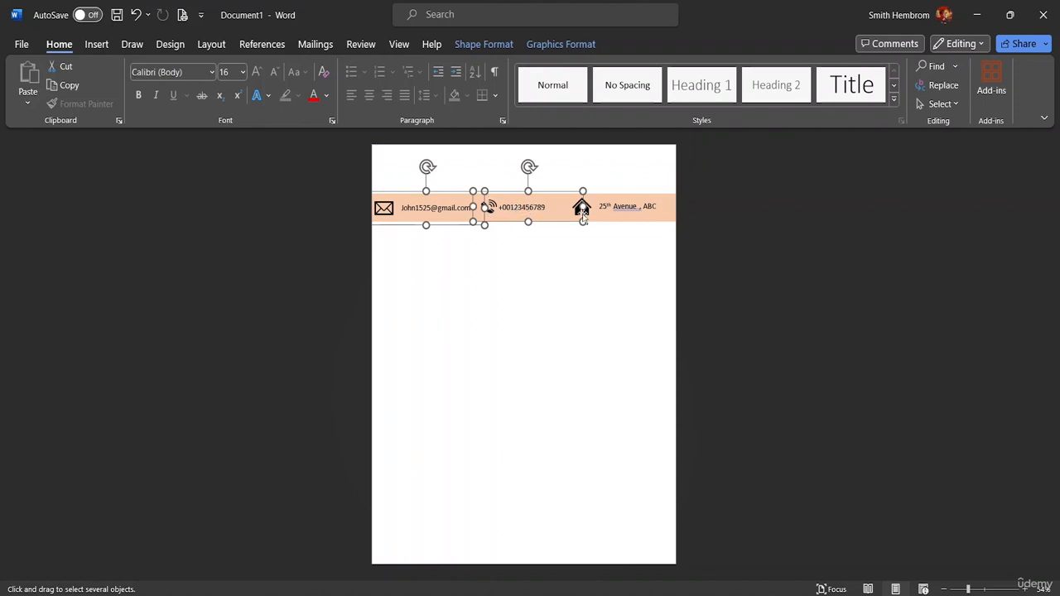
left_click(620, 209, "shift")
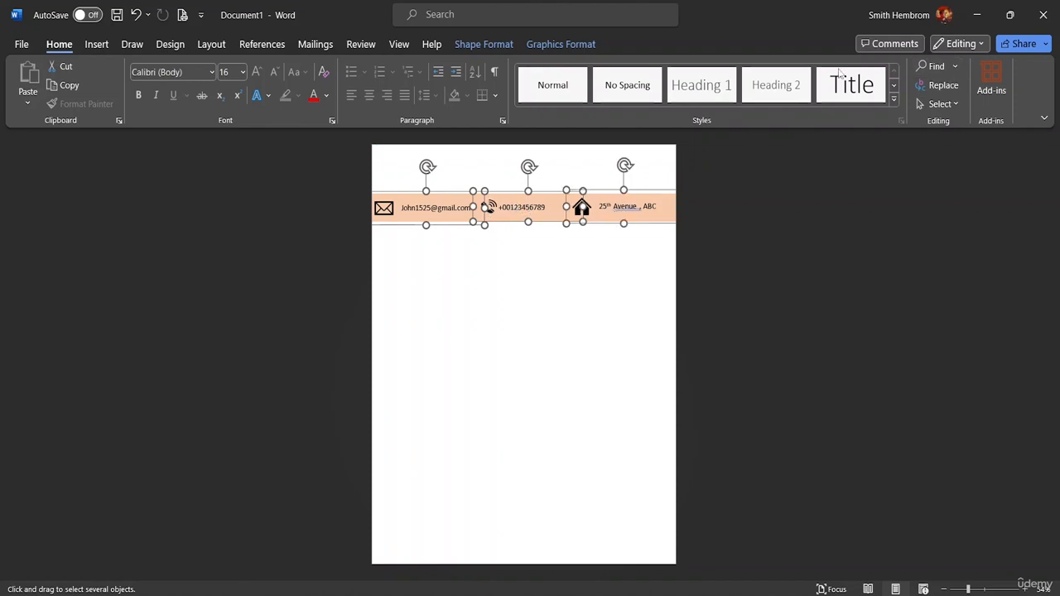
Align the three contact entries along their middles and group them into one object.
left_click(489, 44)
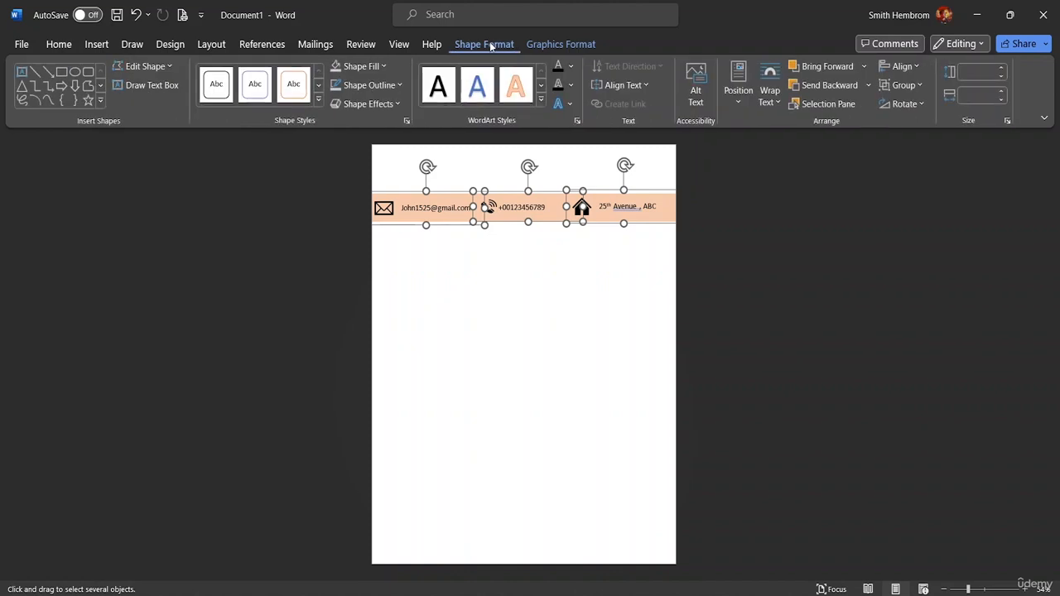
left_click(903, 66)
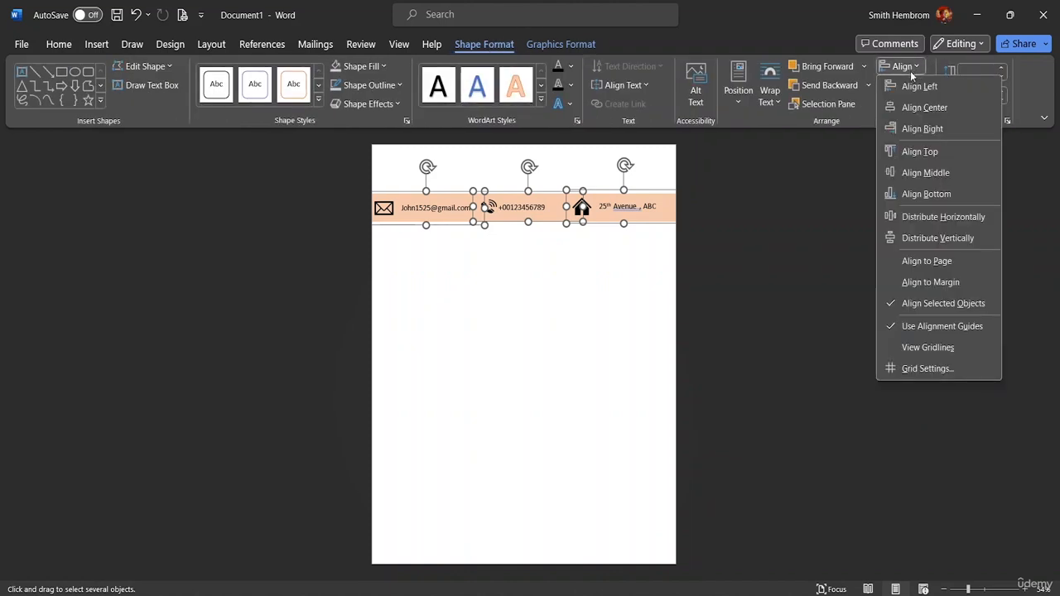
left_click(936, 173)
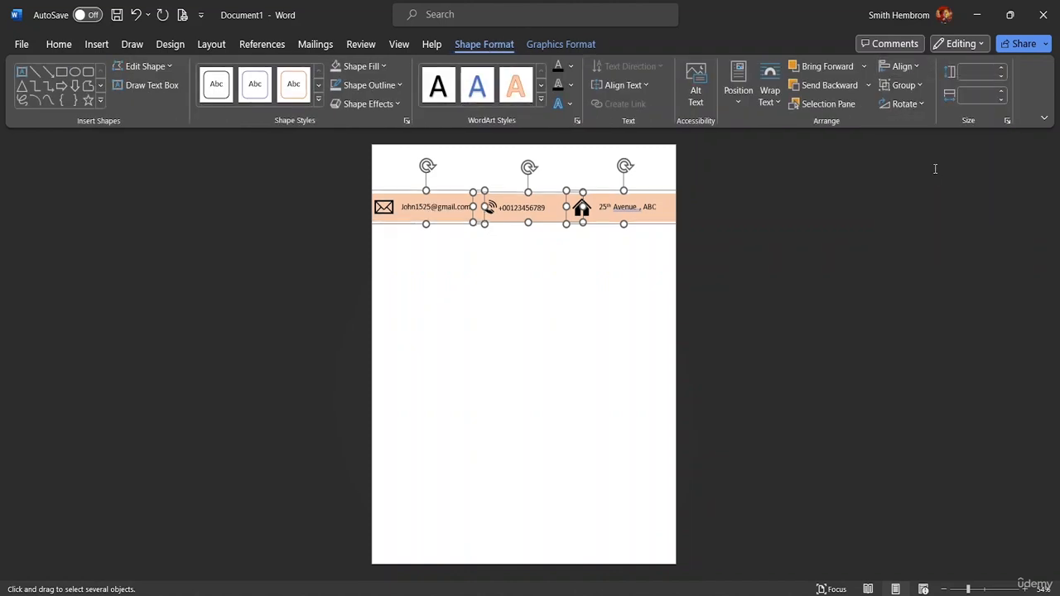
left_click(919, 85)
left_click(918, 55)
left_click(915, 67)
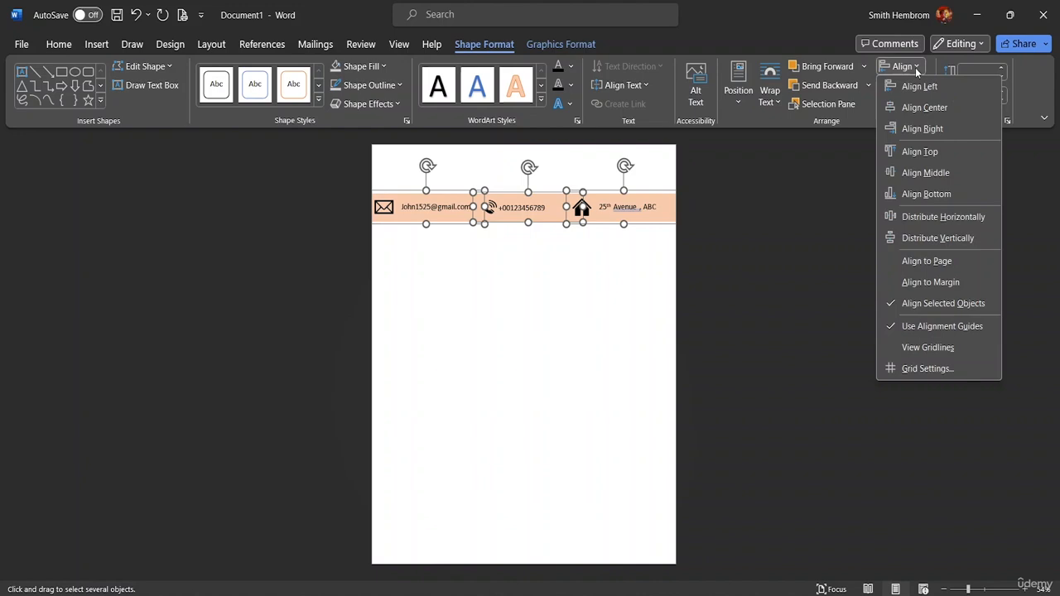
left_click(863, 122)
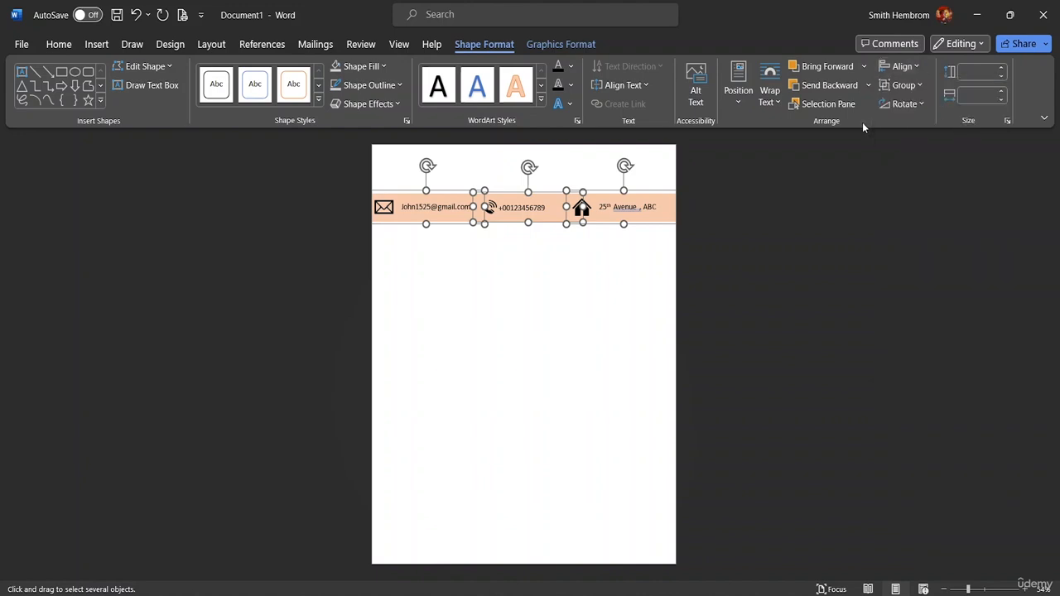
left_click(908, 89)
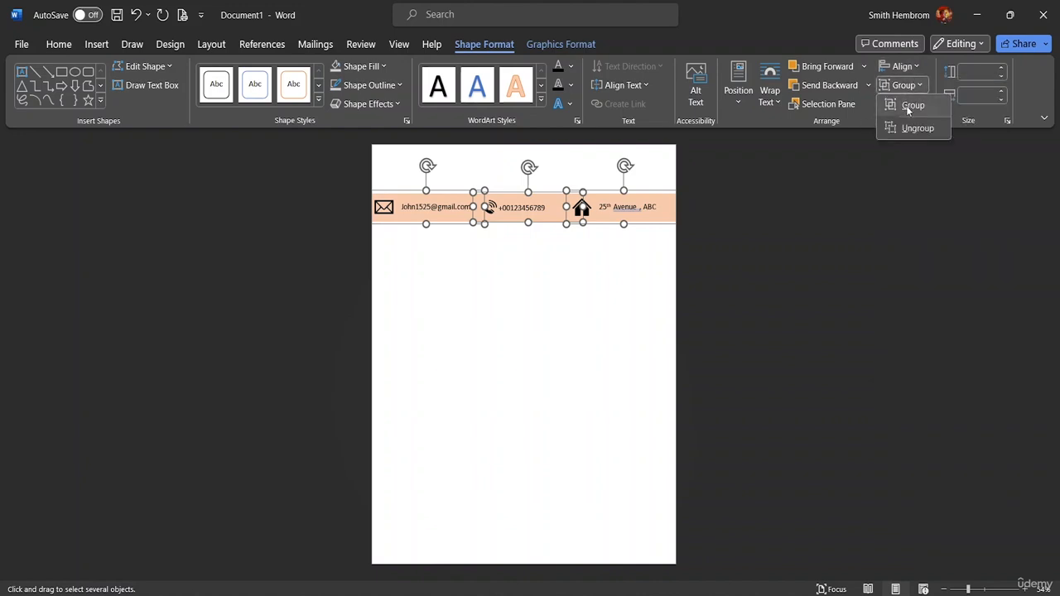
left_click(906, 105)
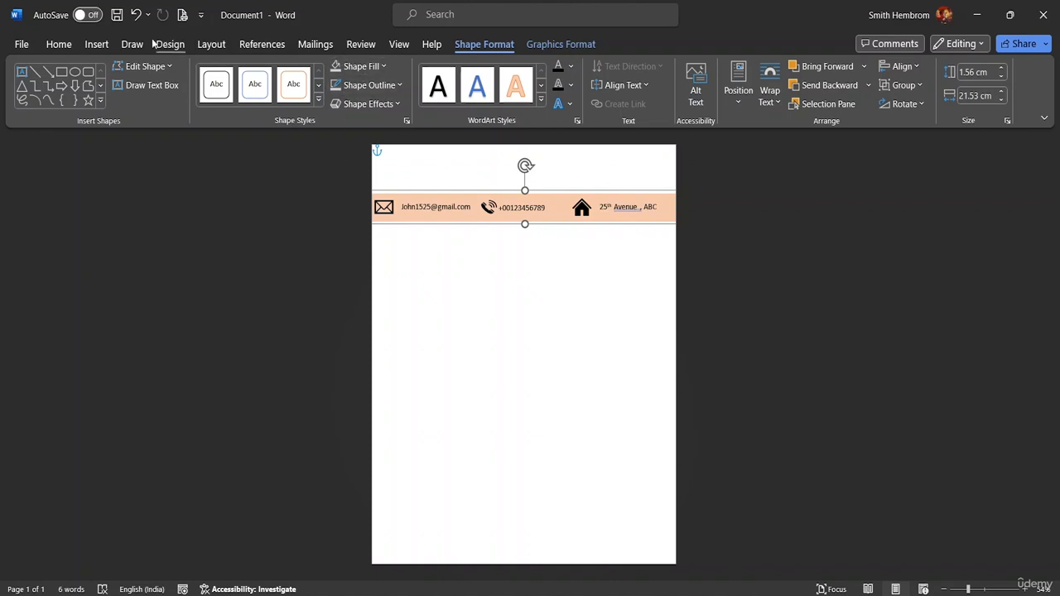
Draw a rectangle just below the peach banner.
left_click(97, 45)
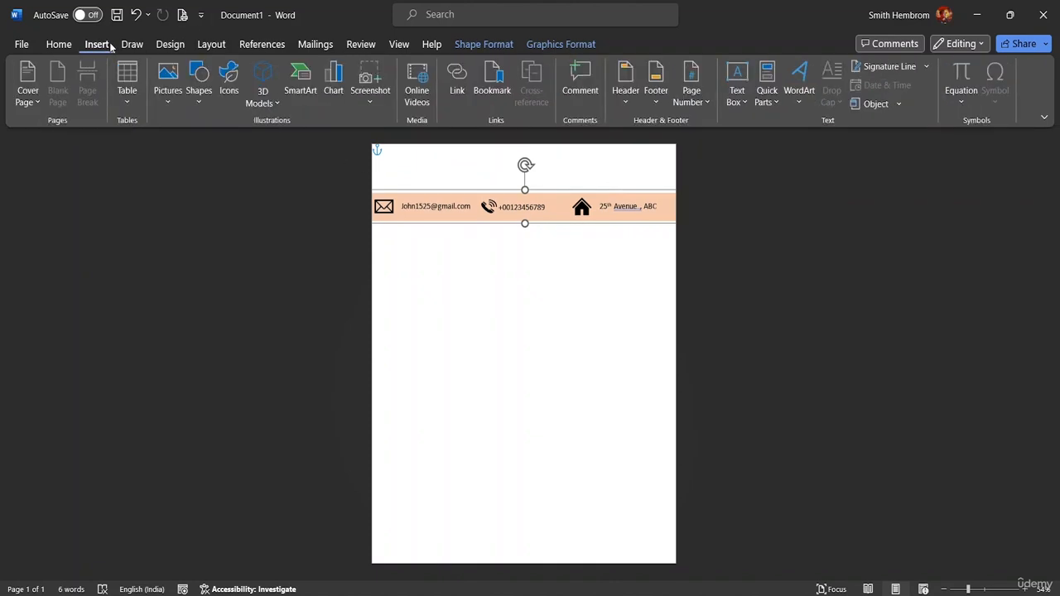
left_click(266, 104)
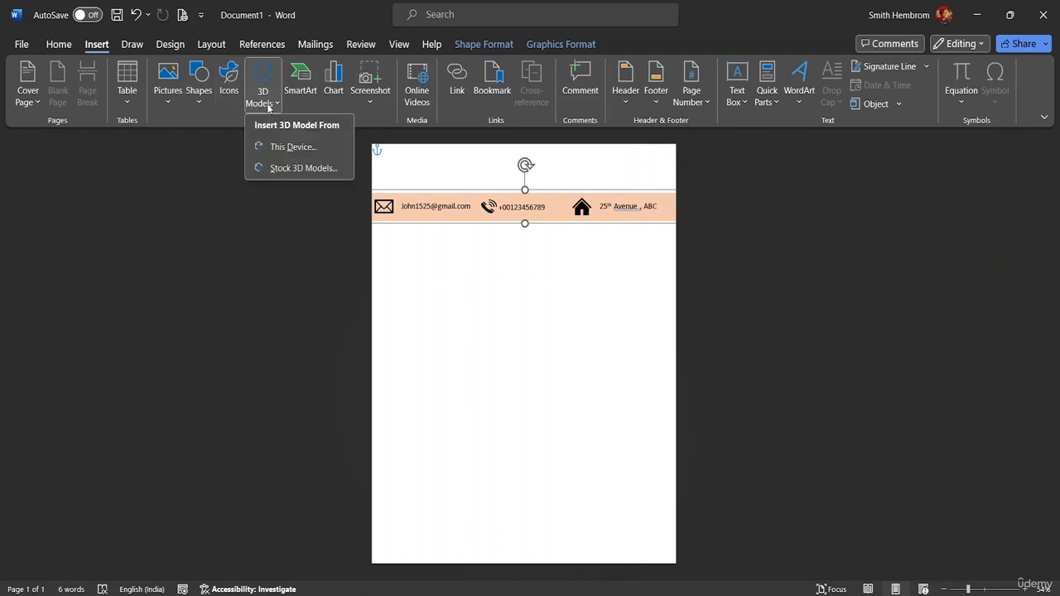
left_click(203, 101)
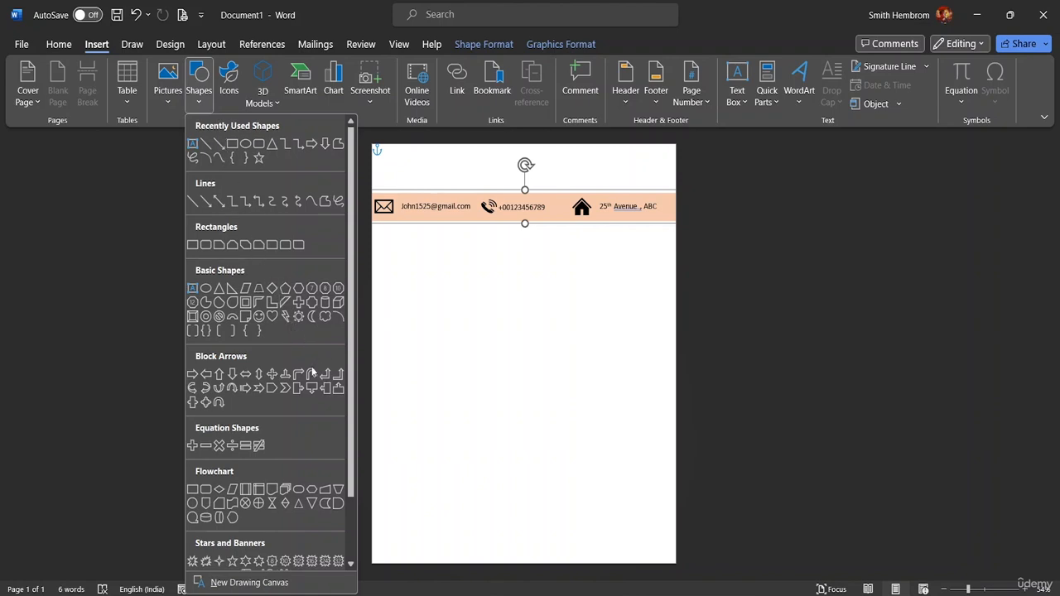
scroll(250, 434, "down", 2)
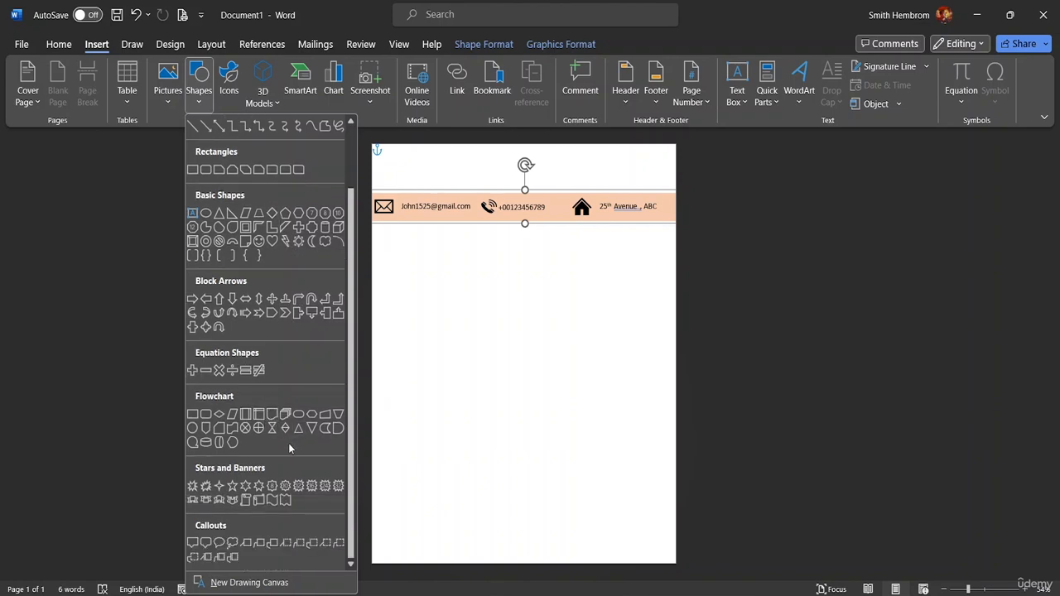
left_click(204, 414)
left_click_drag(446, 274, 569, 301)
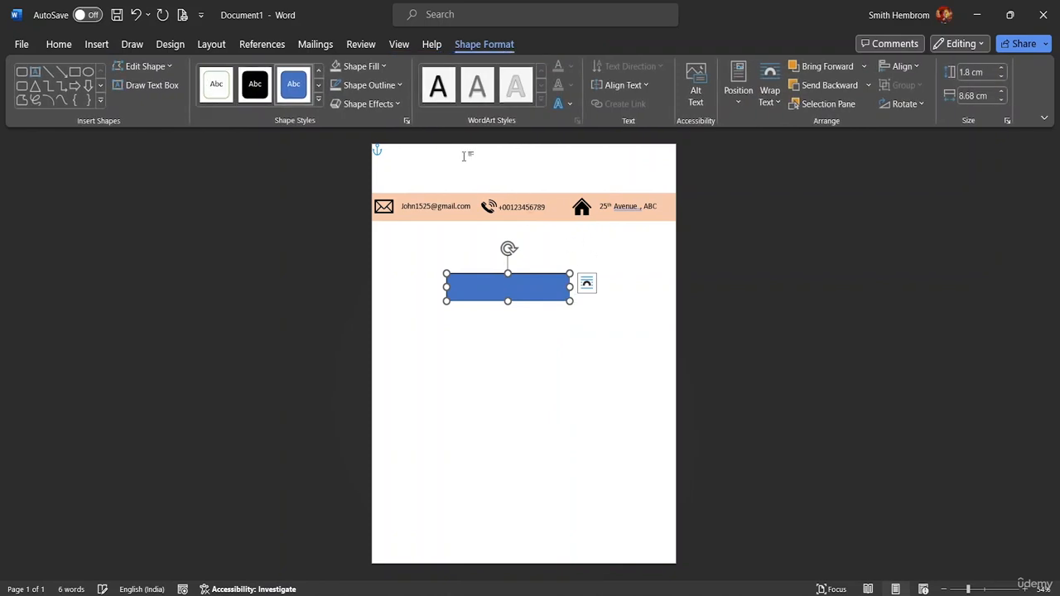
Give the rectangle no outline and a White Darker 15% grey fill, moved against the right edge.
left_click(400, 85)
left_click(384, 284)
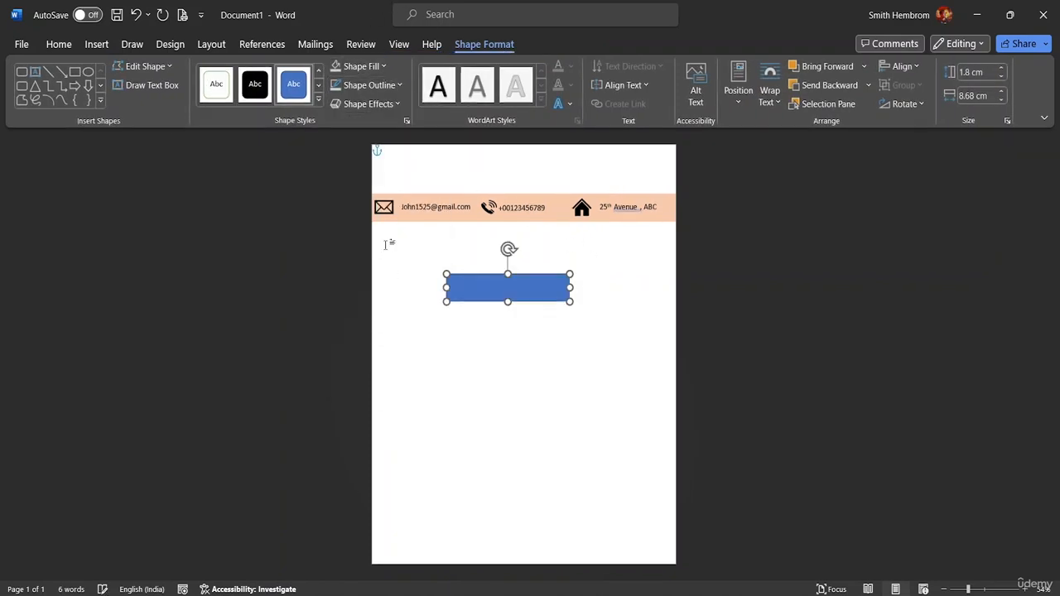
left_click(386, 70)
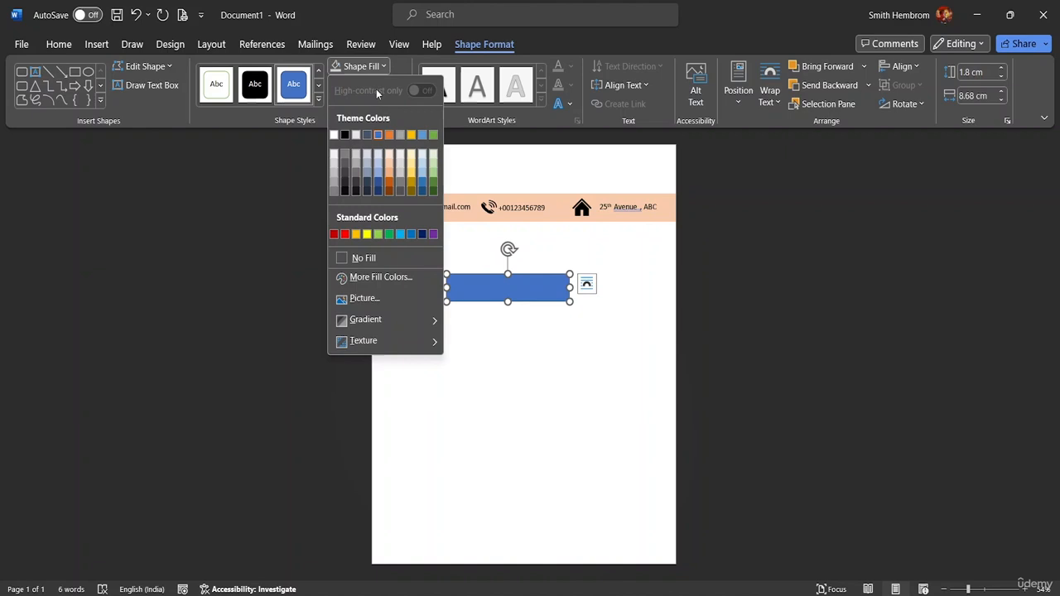
left_click(335, 178)
left_click_drag(476, 283, 583, 247)
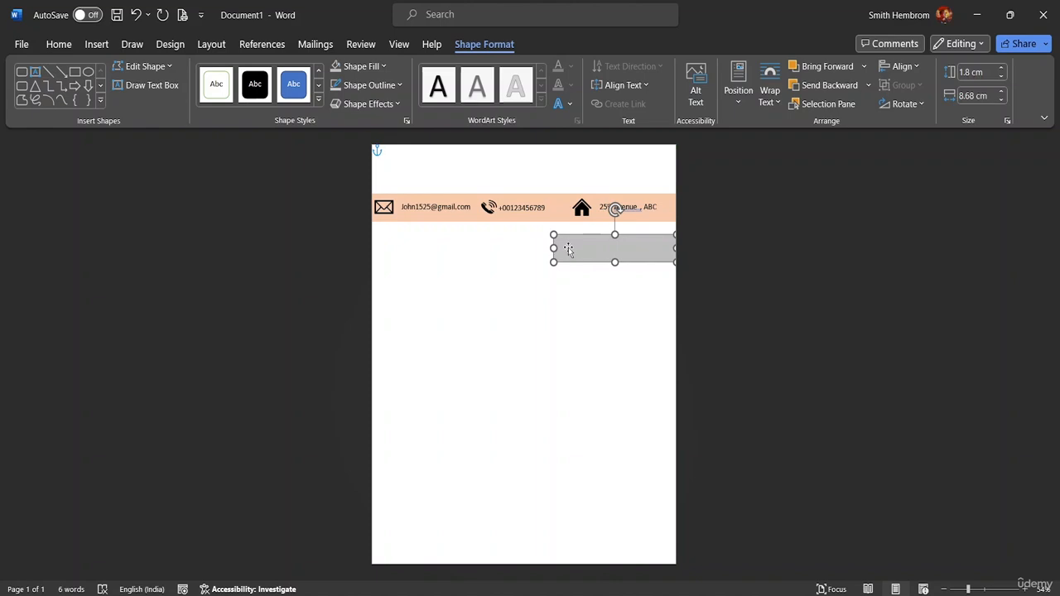
Draw a text box below the banner and type the date 'DATE: 2/2/2029'.
left_click(151, 85)
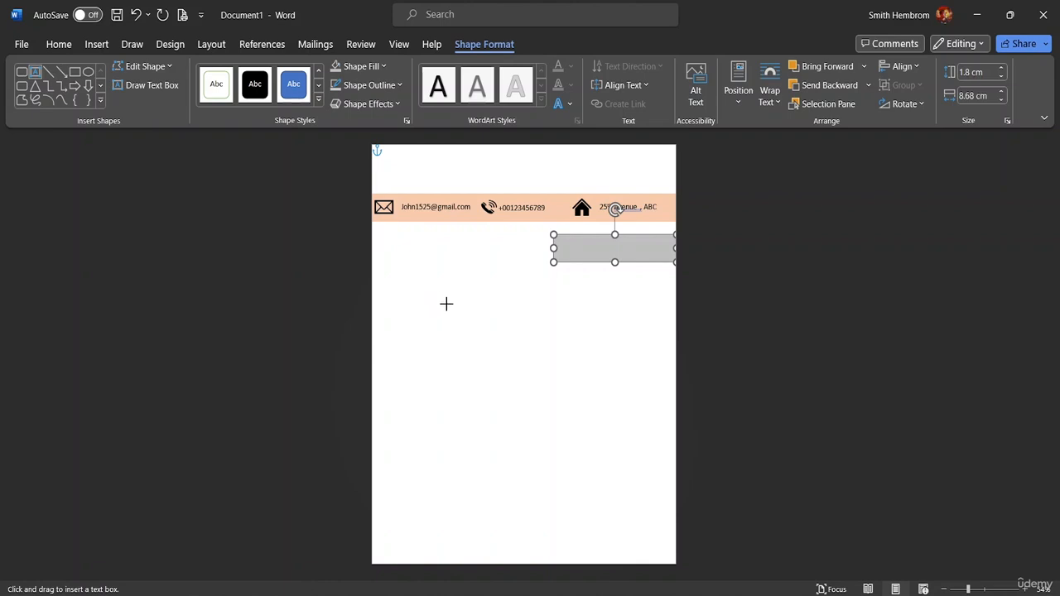
mouse_move(442, 305)
left_mouse_down()
mouse_move(478, 322)
mouse_move(581, 326)
left_mouse_up()
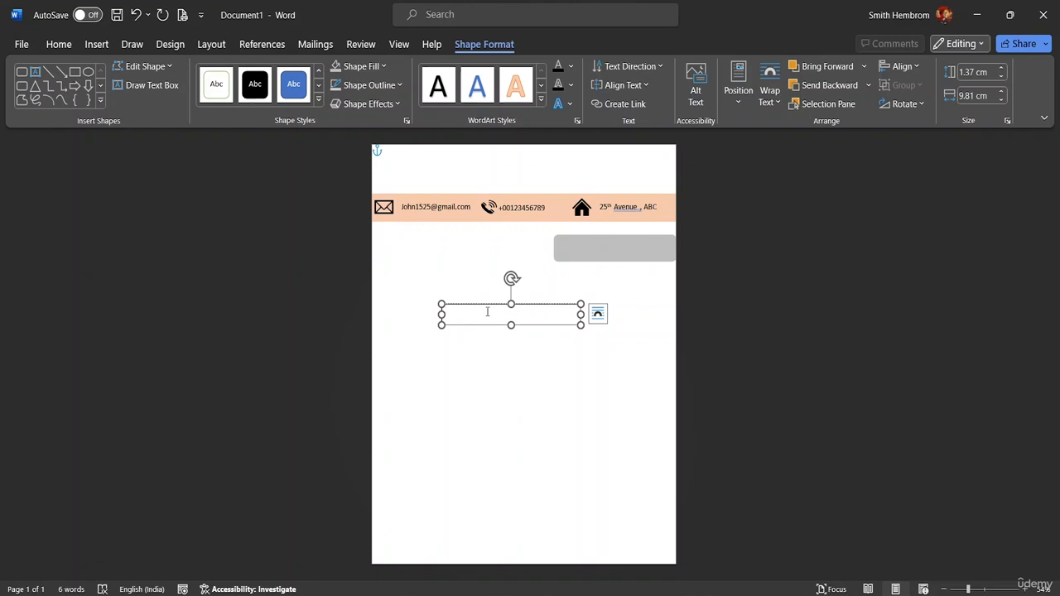
type("DATE: 2/2")
type("/2024")
Format the date text as size 22, bold, in Eras Bold ITC.
left_click_drag(490, 311, 443, 311)
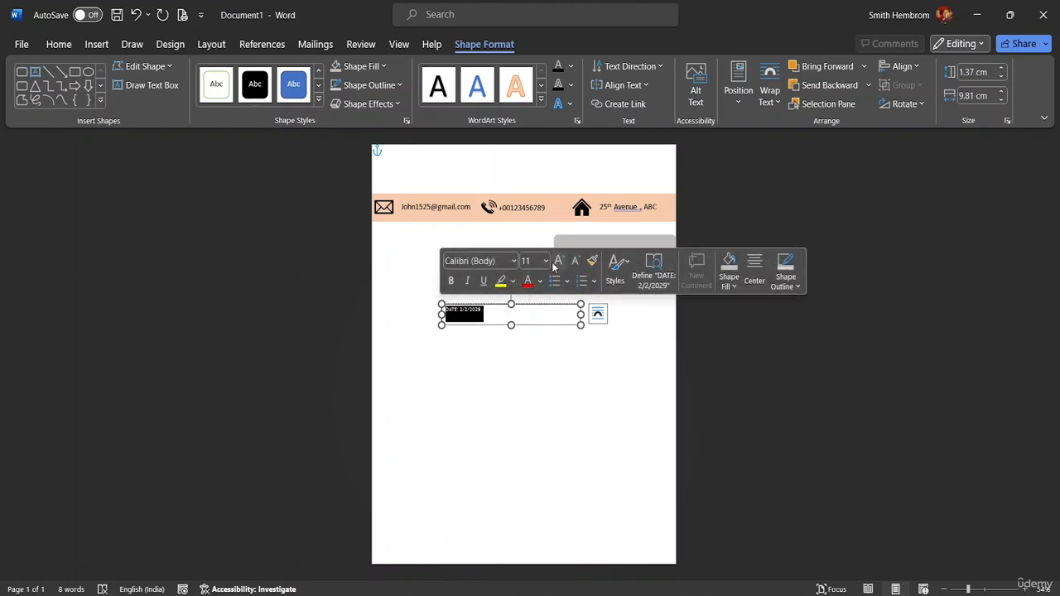
left_click(546, 261)
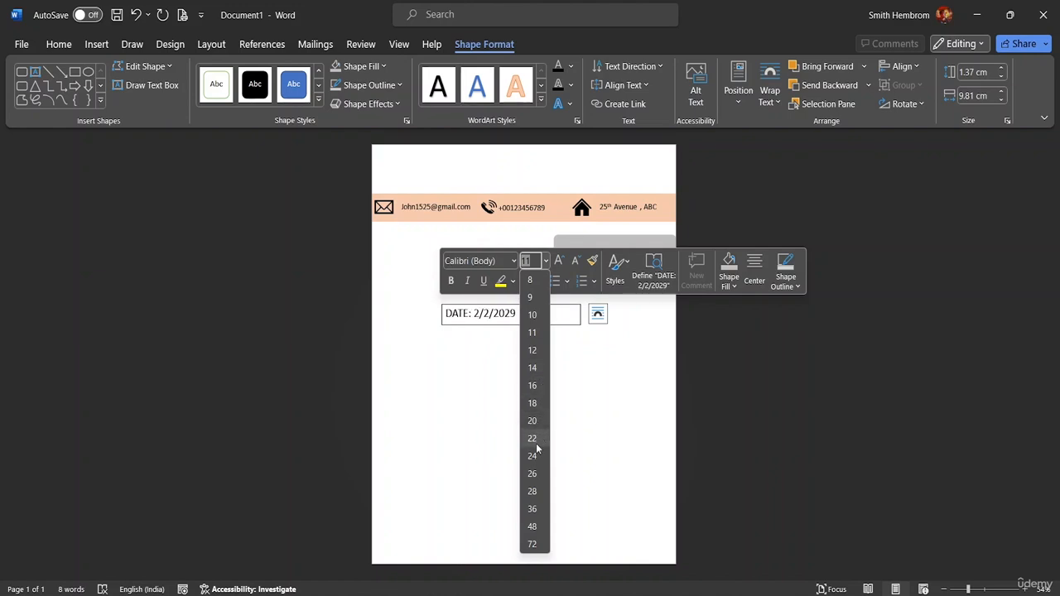
left_click(537, 439)
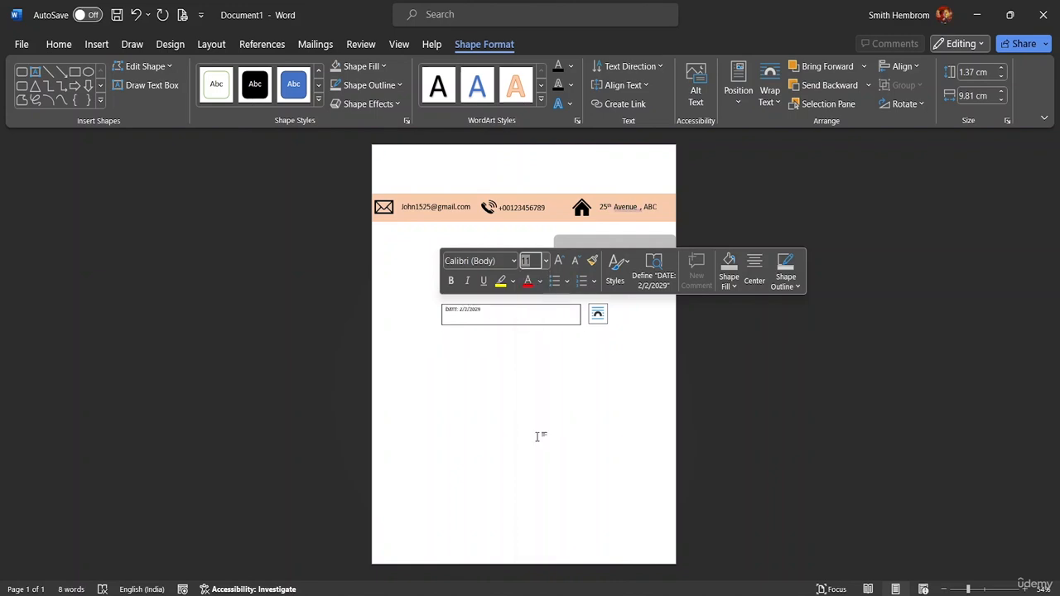
left_click(450, 282)
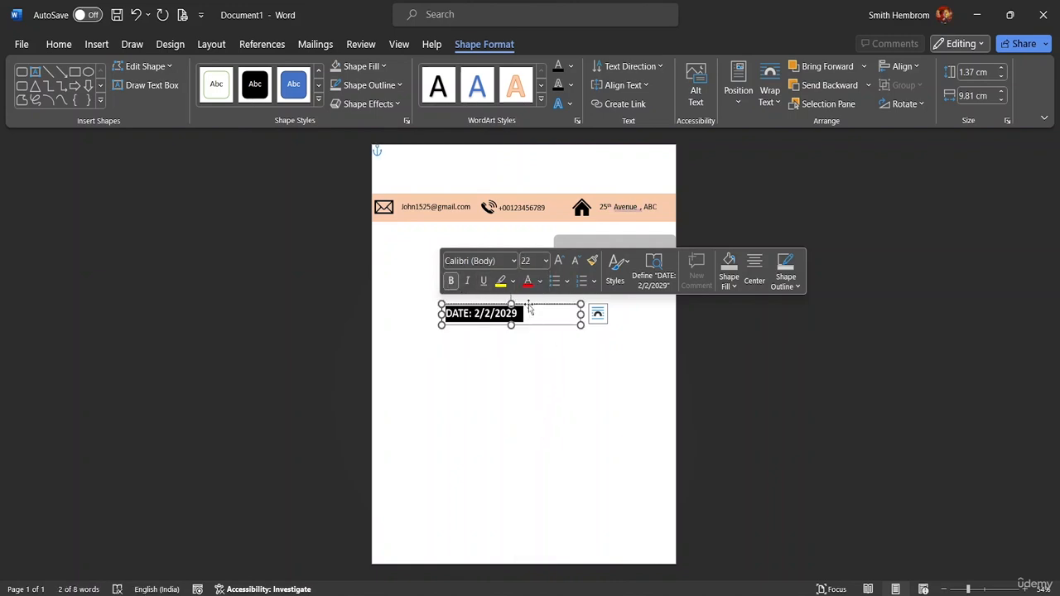
left_click(513, 261)
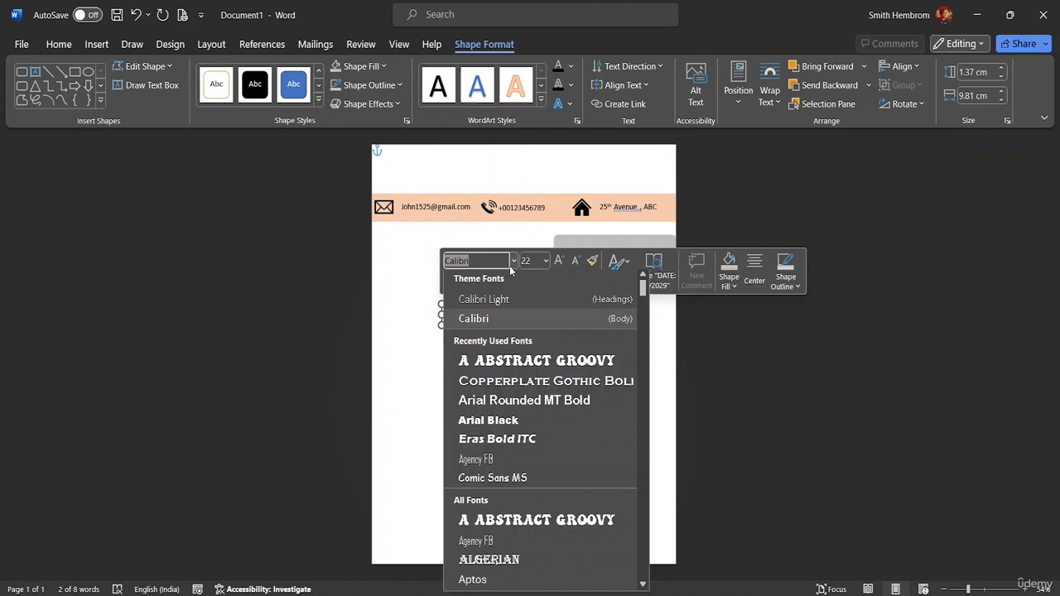
left_click(502, 442)
left_click(530, 332)
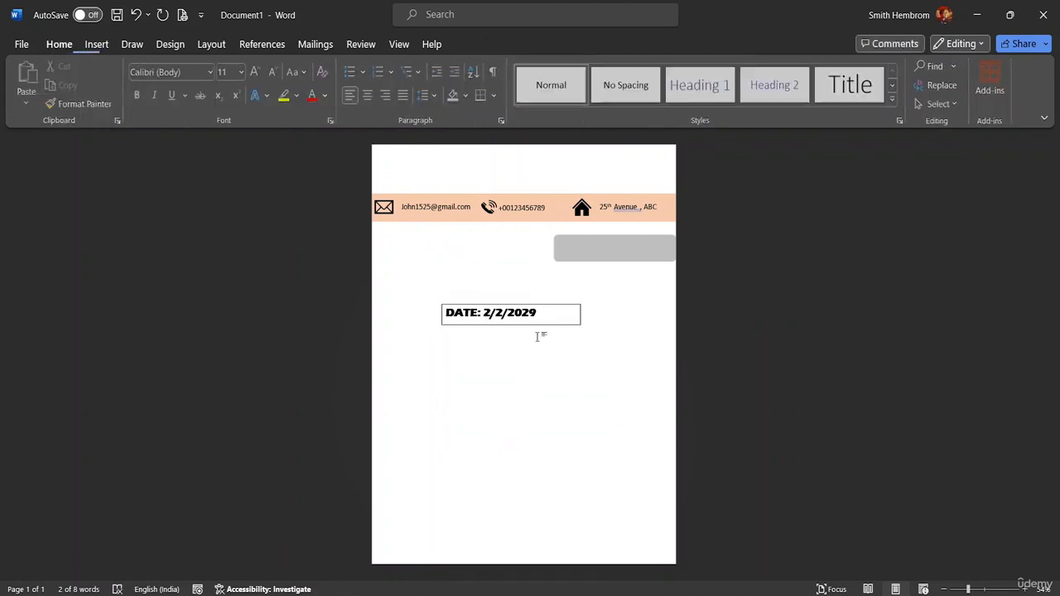
Narrow the date box to fit its text and set it In Front of Text.
left_click(568, 325)
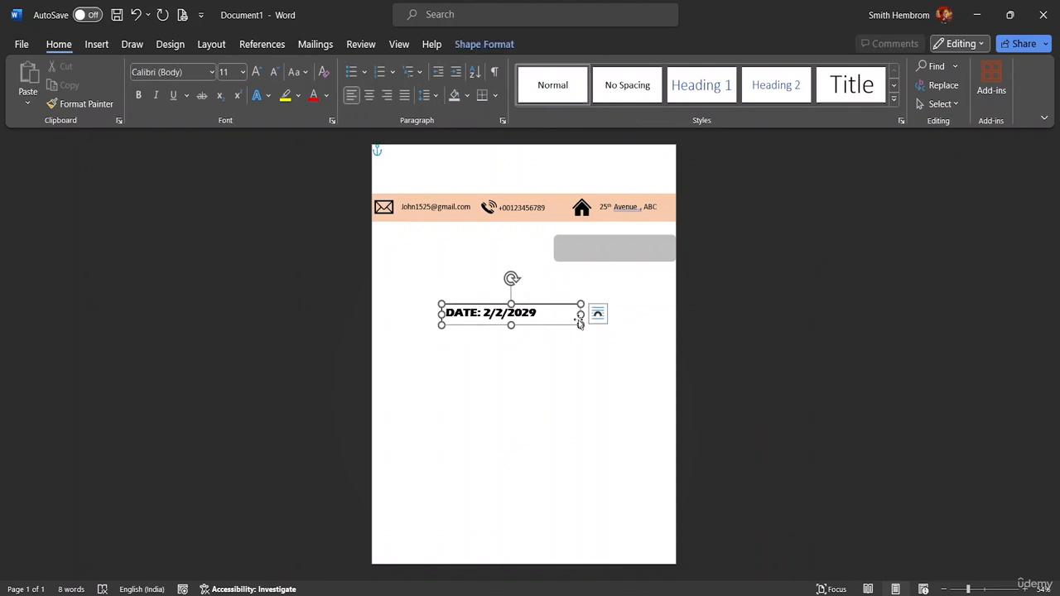
left_click_drag(581, 314, 542, 315)
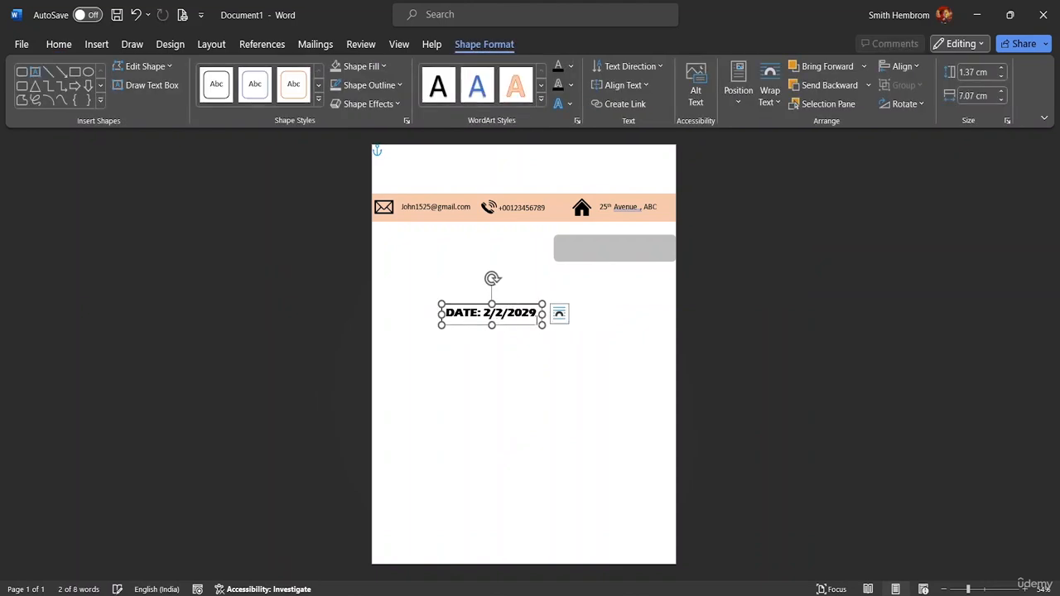
left_click(559, 314)
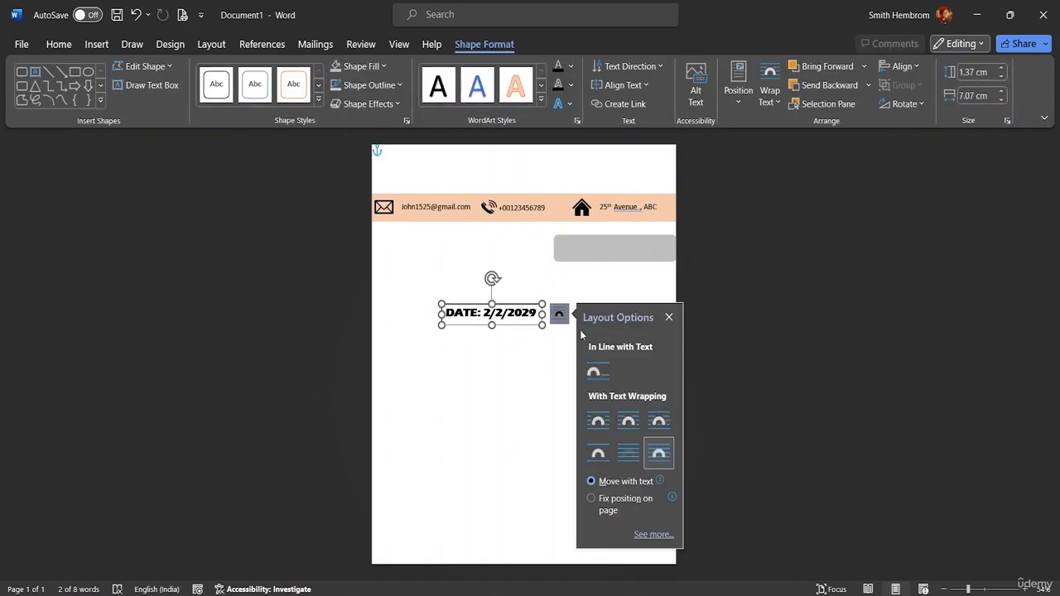
left_click(660, 455)
left_click_drag(520, 330, 611, 317)
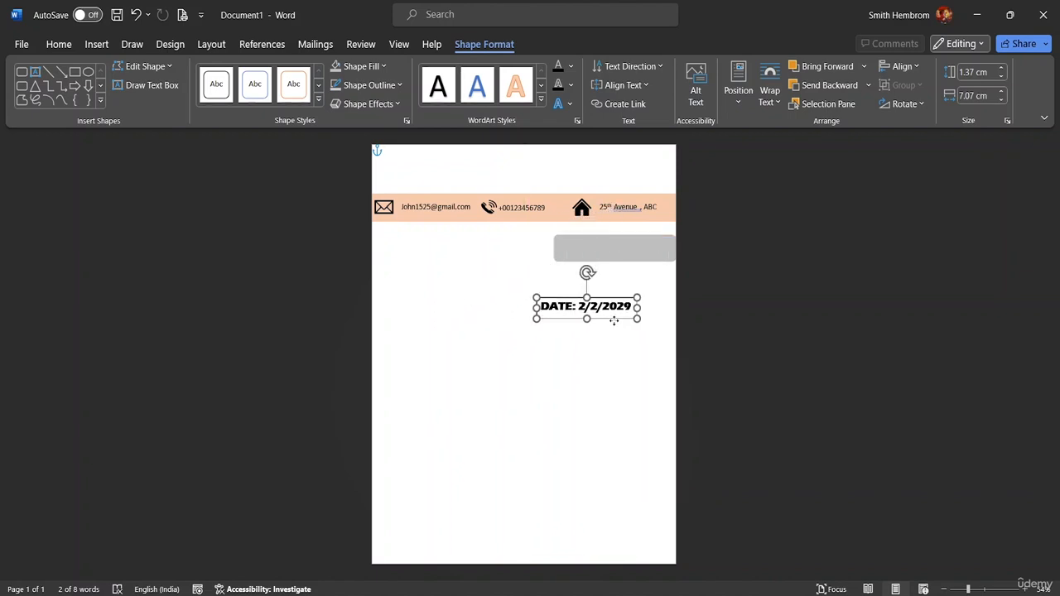
Remove the date box's fill and outline and place it on the grey bar.
left_click(385, 67)
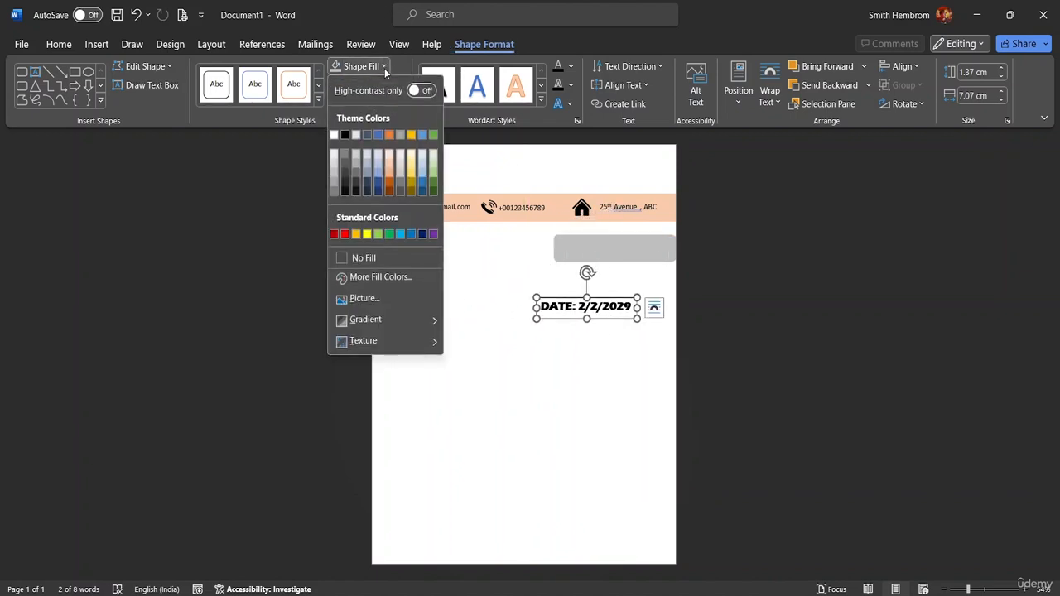
left_click(356, 256)
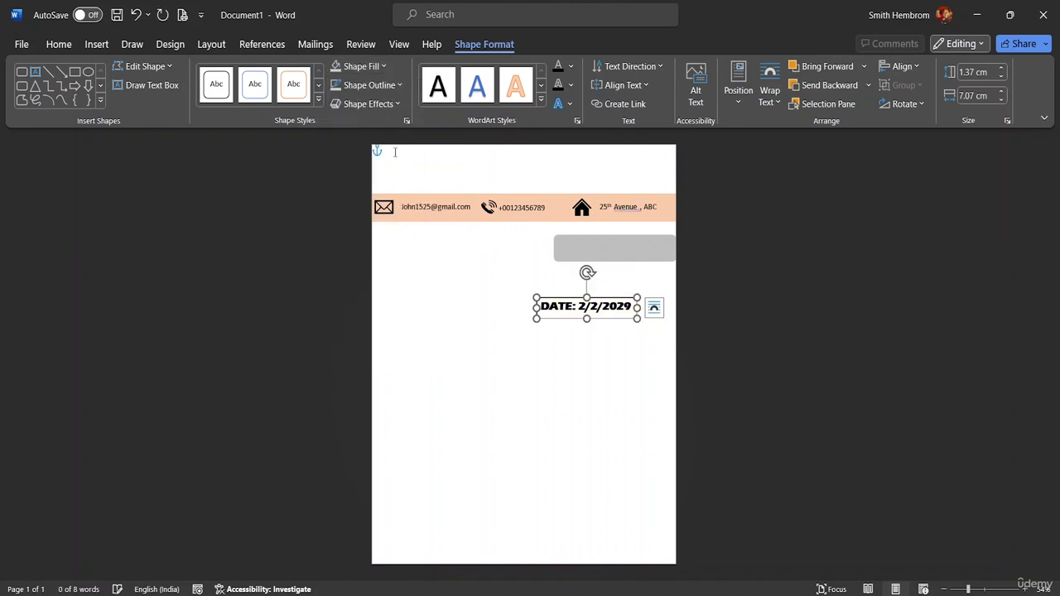
left_click(397, 85)
left_click(370, 277)
left_click_drag(610, 322, 637, 258)
left_click(624, 296)
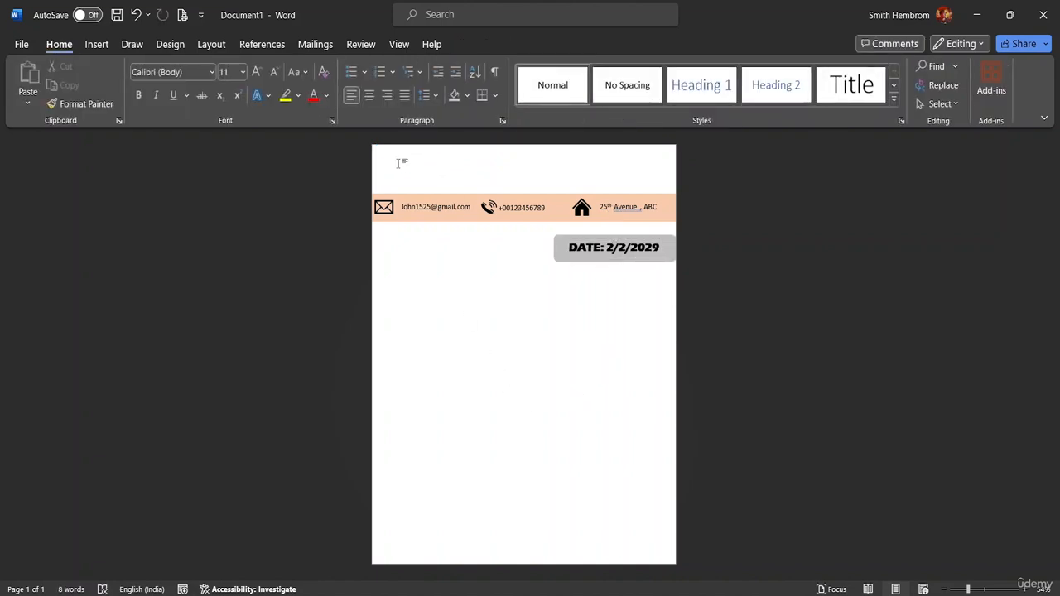
left_click(100, 46)
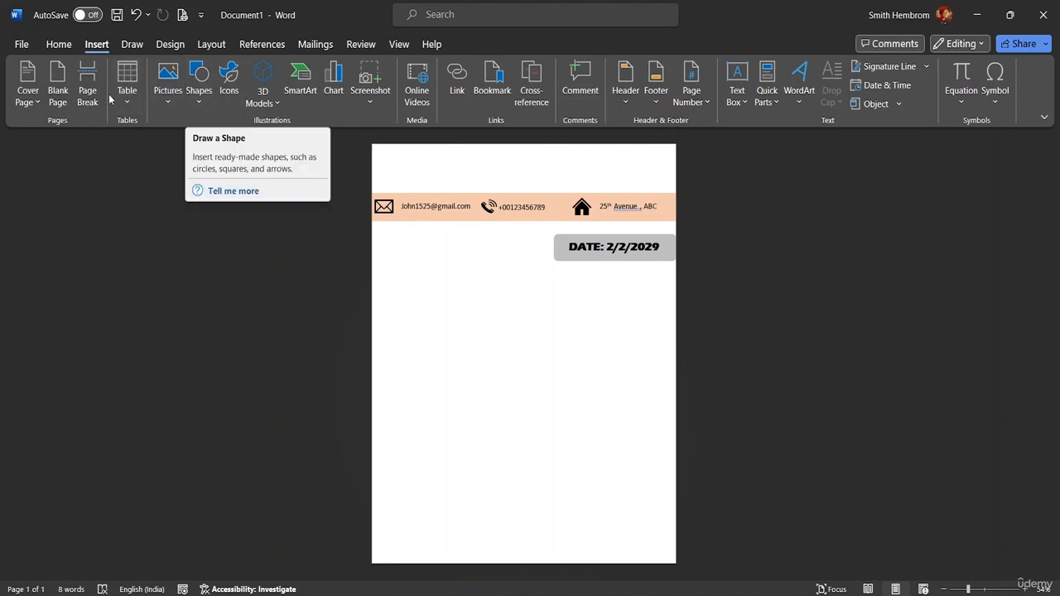
Insert a Simple Text Box at the page top and replace its placeholder with 'ADAM SMITH'.
left_click(733, 98)
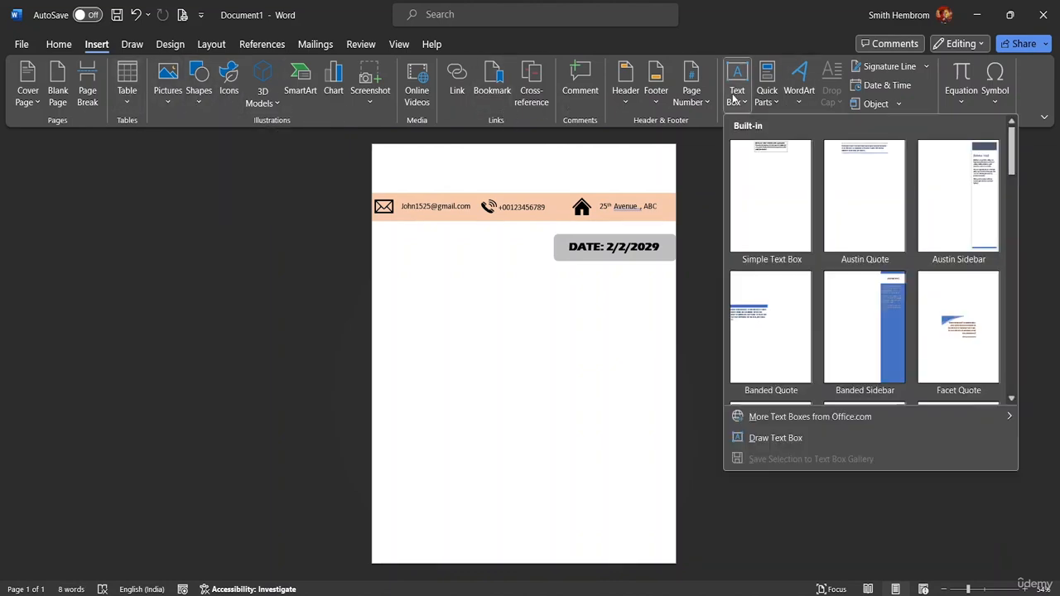
left_click(776, 159)
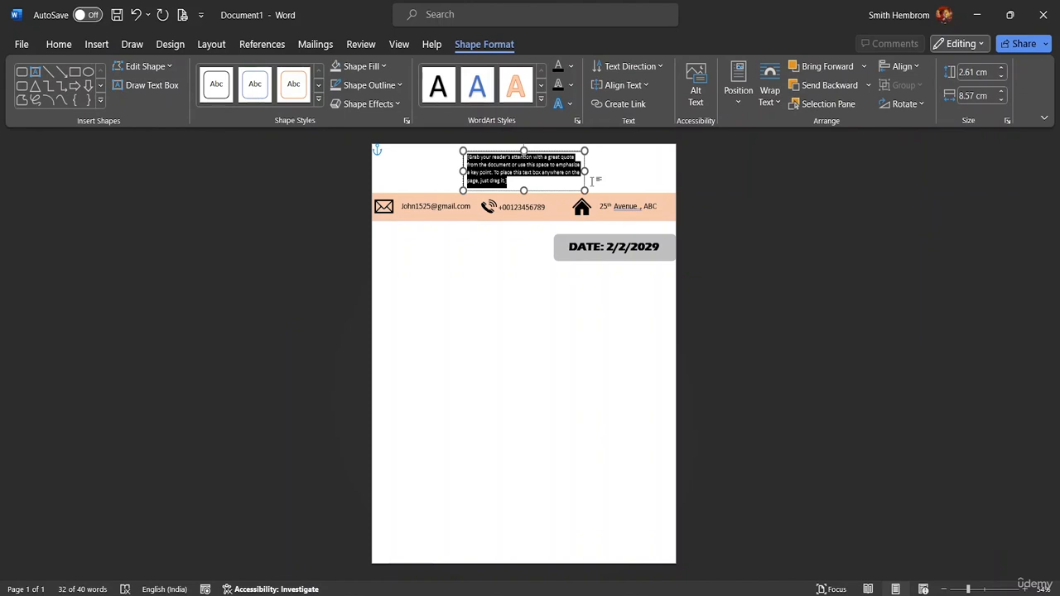
key("Delete")
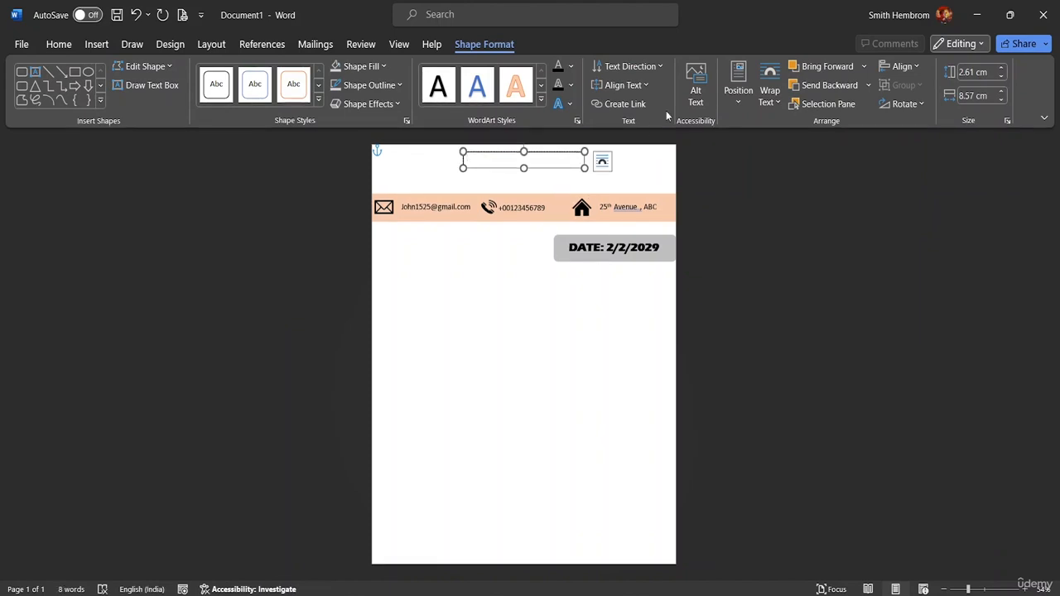
type("ADAM SMITH")
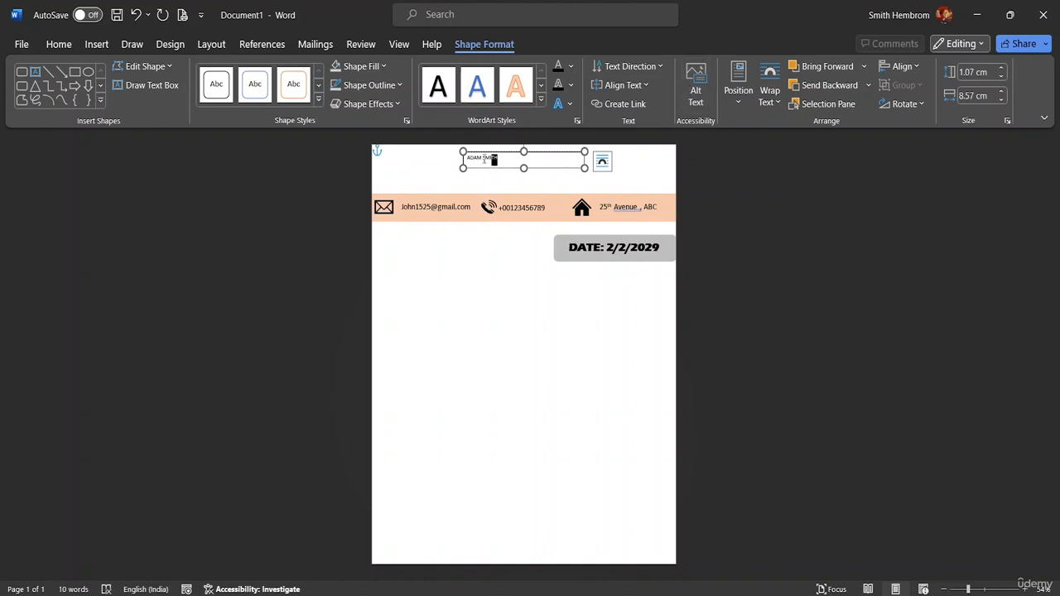
Format ADAM SMITH as 36-point bold Agency FB.
left_click_drag(484, 160, 466, 159)
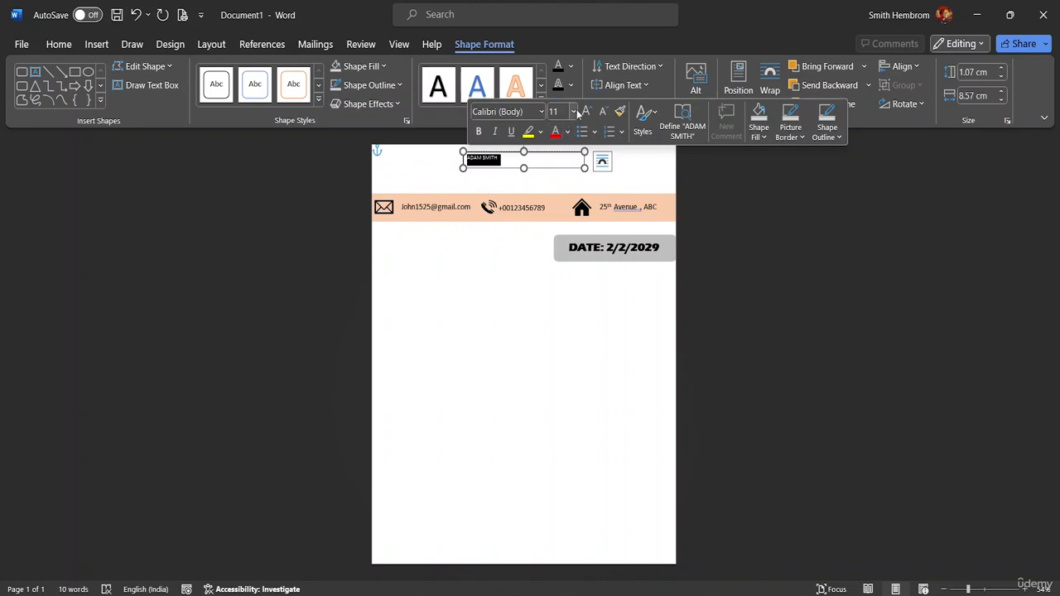
left_click(573, 112)
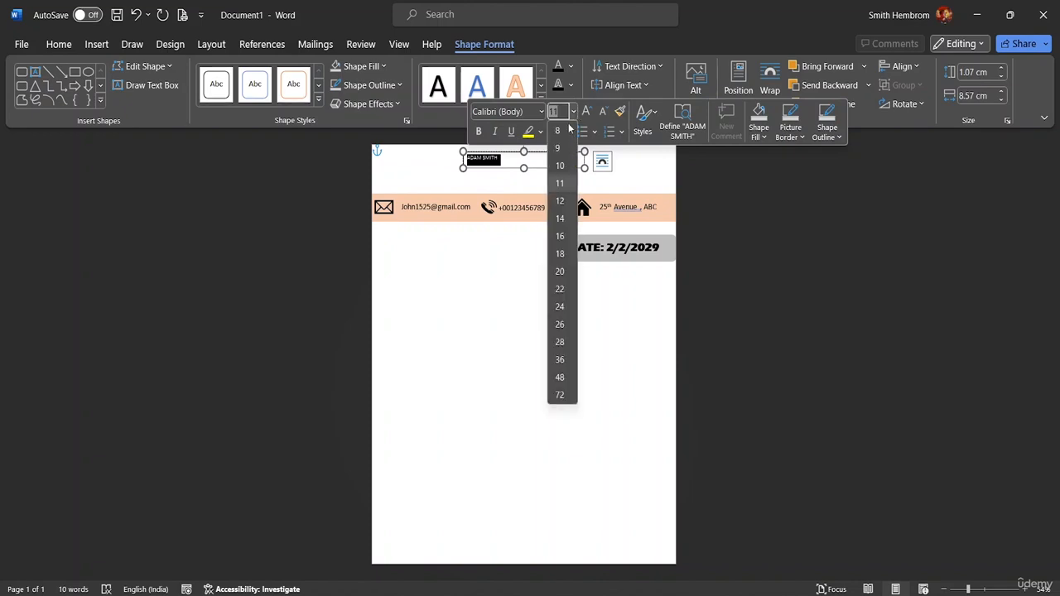
left_click(560, 360)
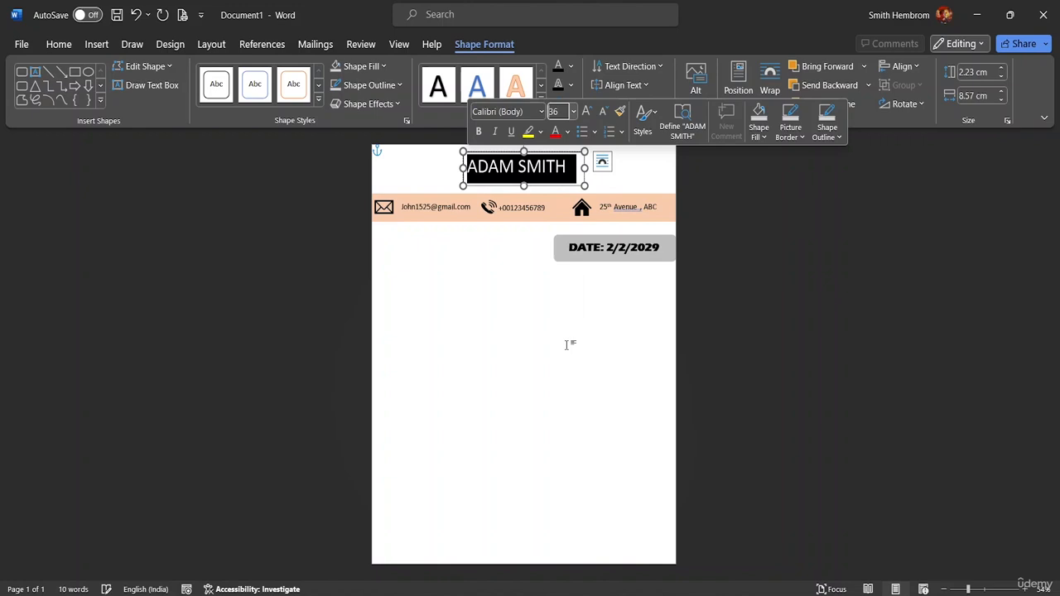
left_click(572, 167)
left_click_drag(565, 168, 487, 165)
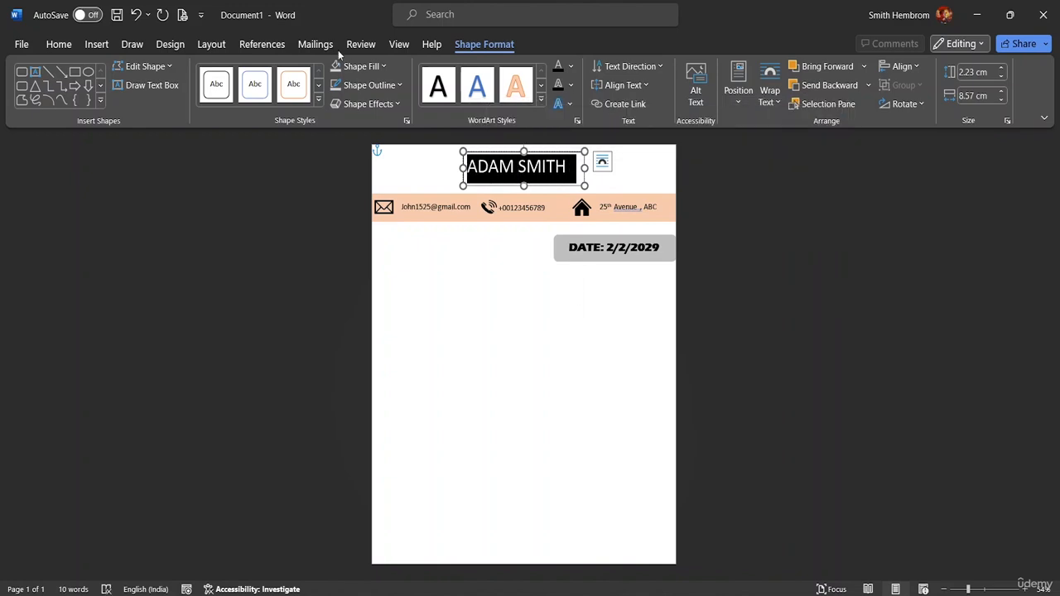
left_click(63, 49)
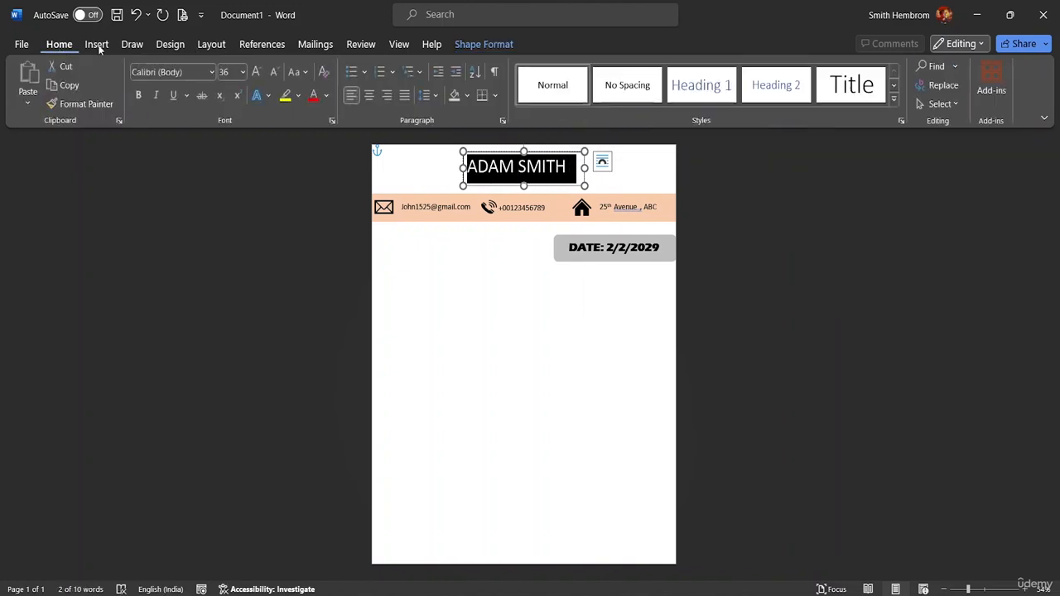
left_click(139, 95)
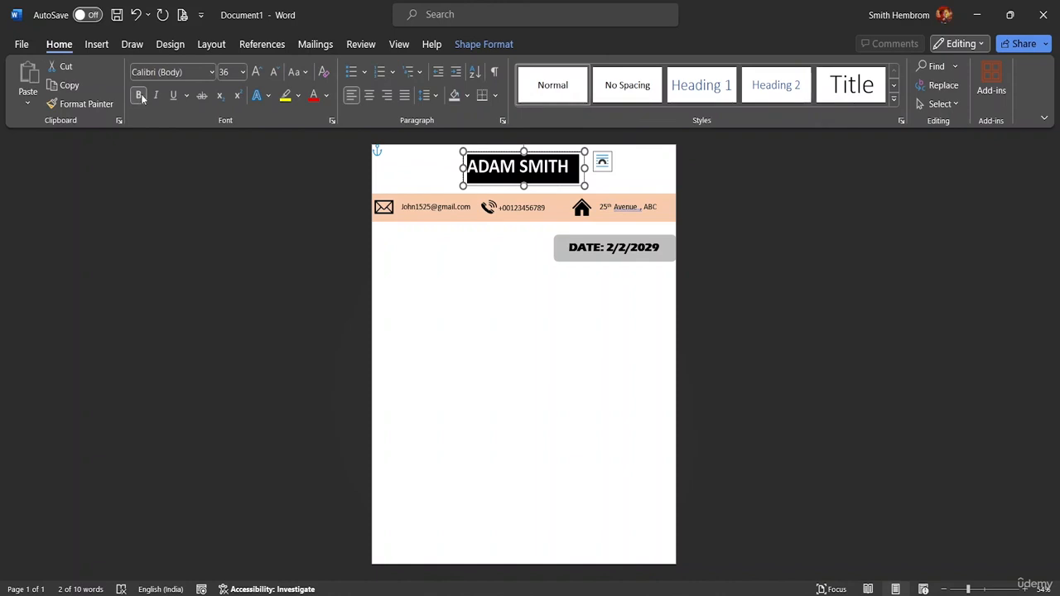
left_click(212, 72)
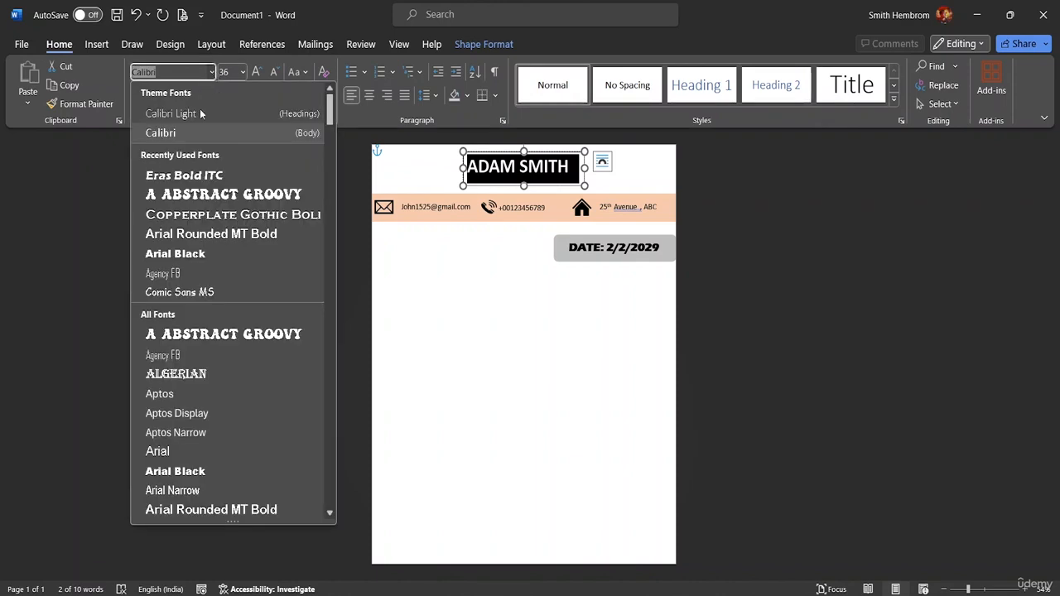
left_click(223, 276)
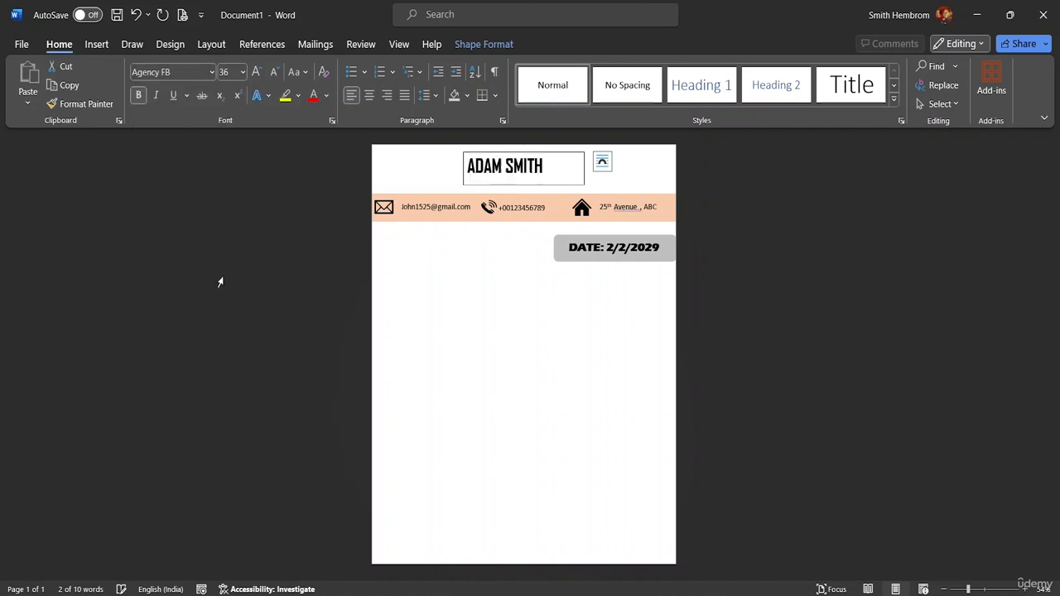
mouse_move(564, 180)
left_mouse_down()
mouse_move(535, 183)
mouse_move(569, 180)
left_mouse_up()
left_click(609, 180)
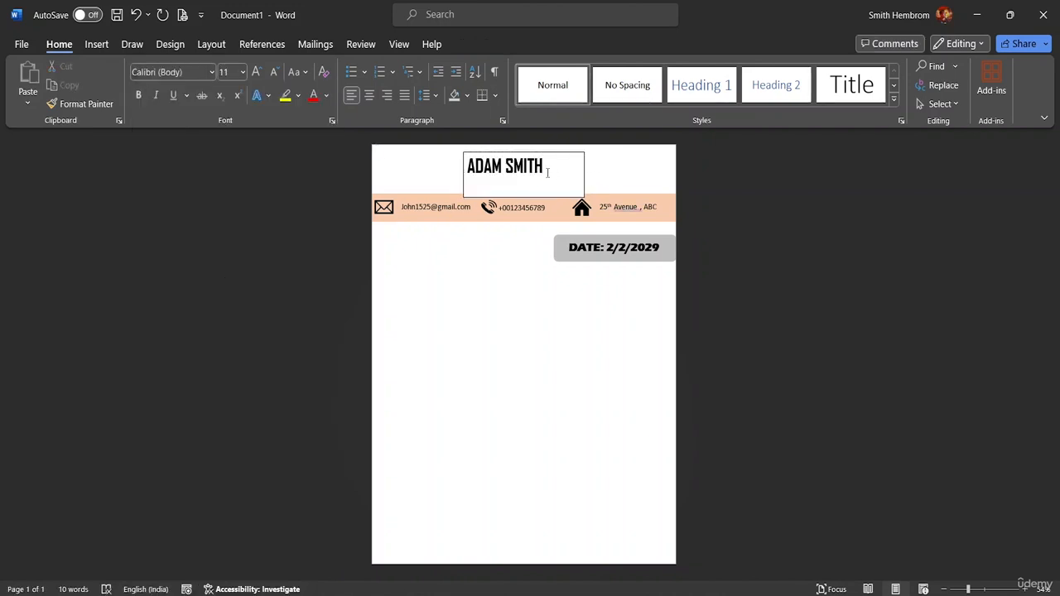
Remove the name box's fill and outline and set it In Front of Text.
left_click(548, 173)
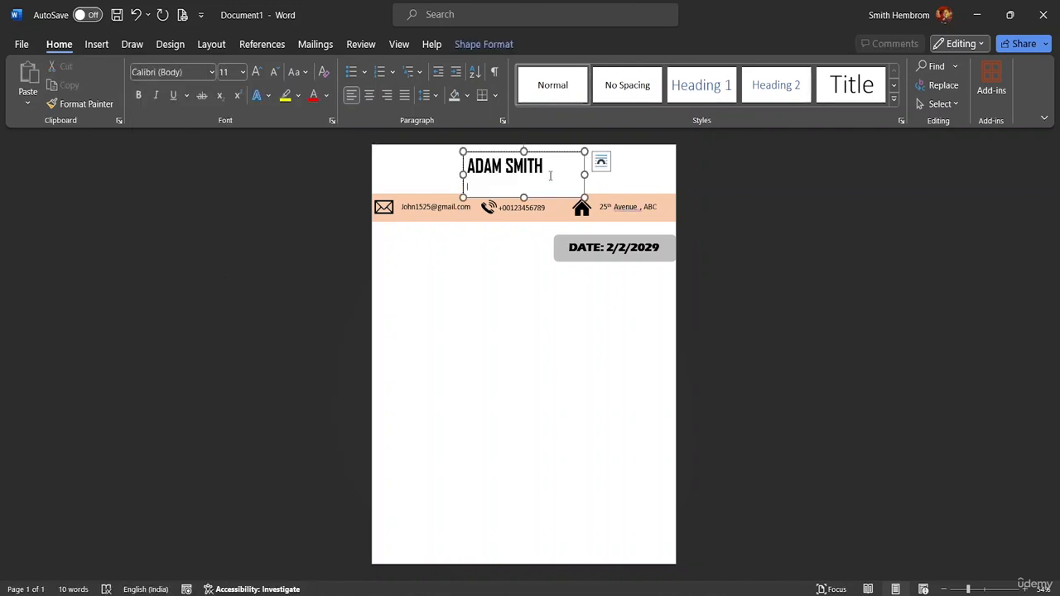
left_click(489, 44)
left_click(364, 67)
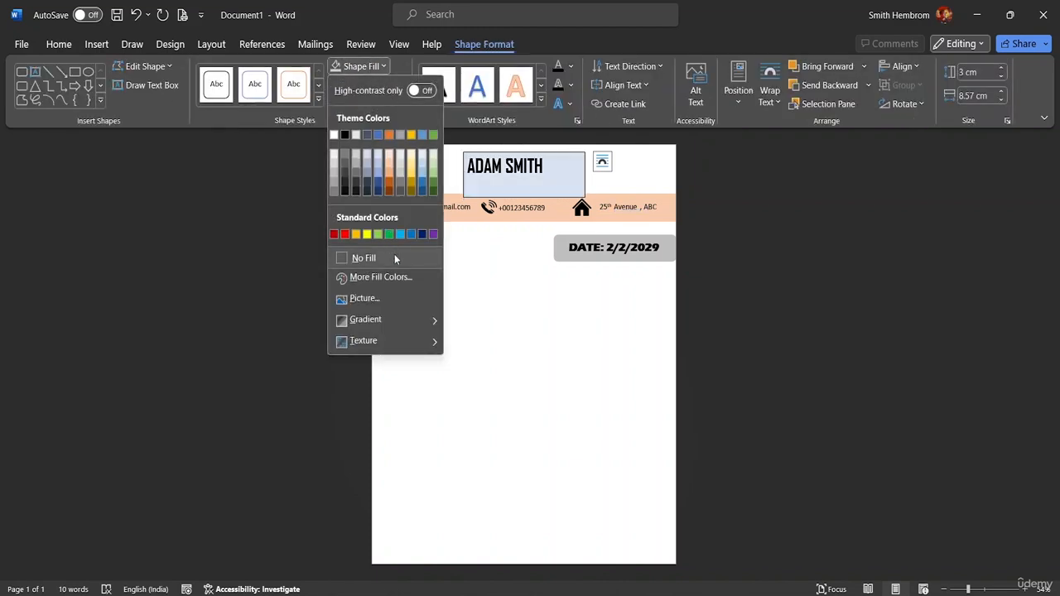
left_click(364, 257)
left_click(388, 86)
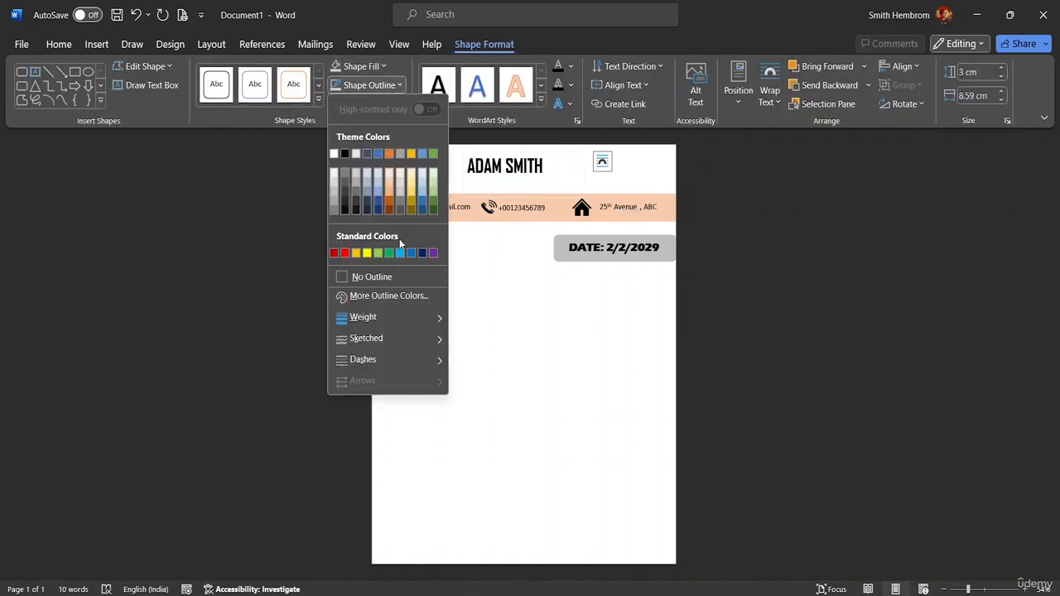
left_click(390, 277)
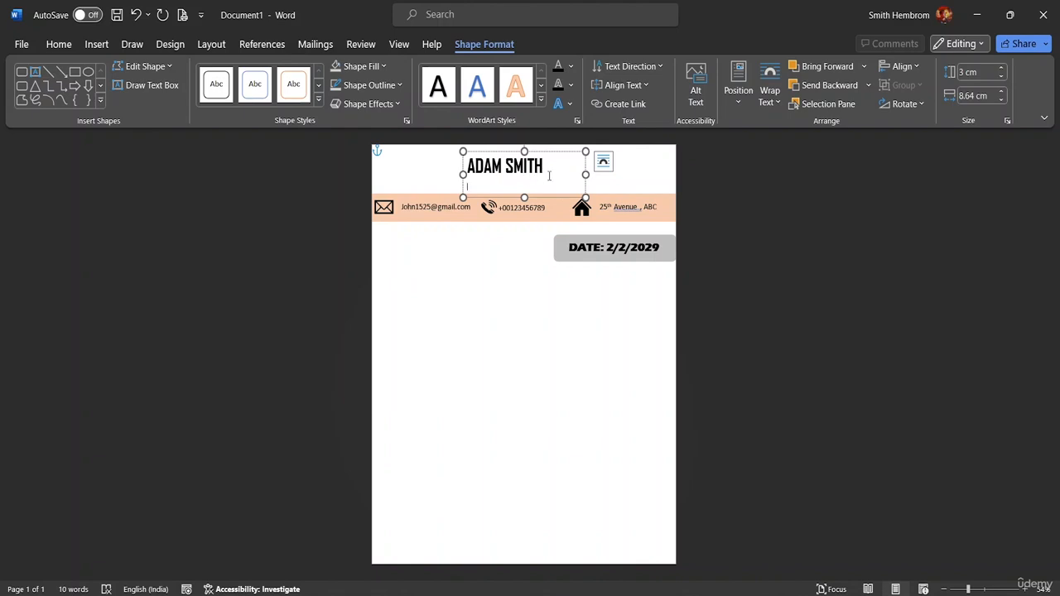
left_click(603, 161)
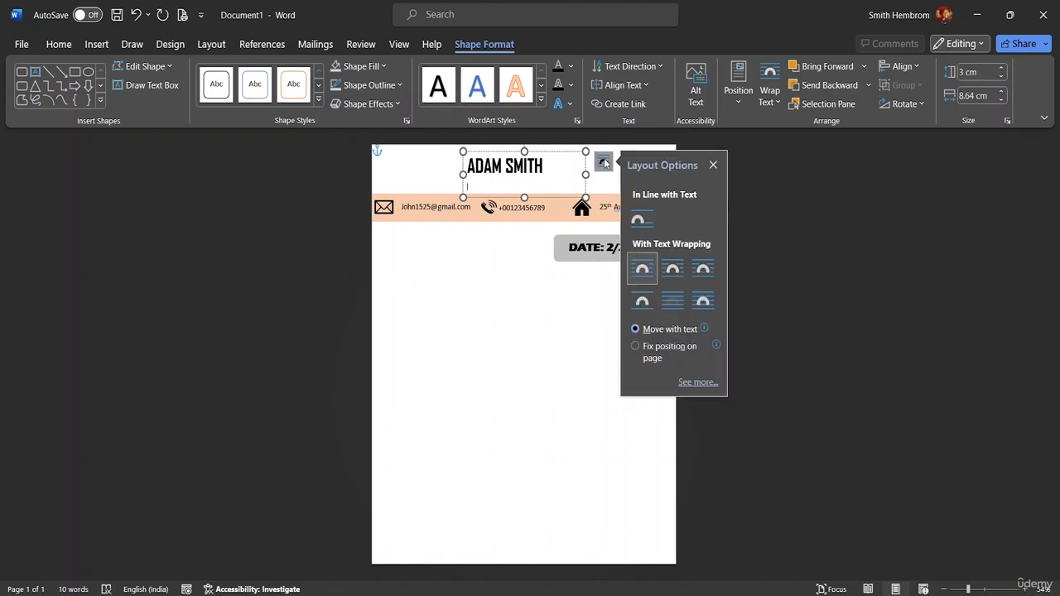
left_click(700, 303)
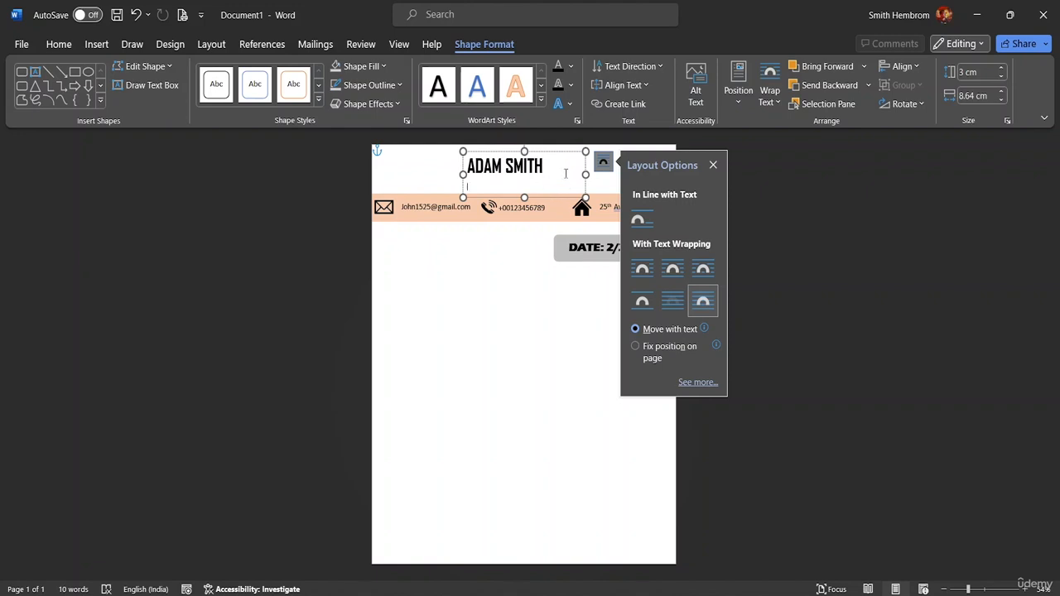
Move the name box to the top-left and narrow it to 6.33 cm above the banner.
left_click_drag(573, 196, 449, 181)
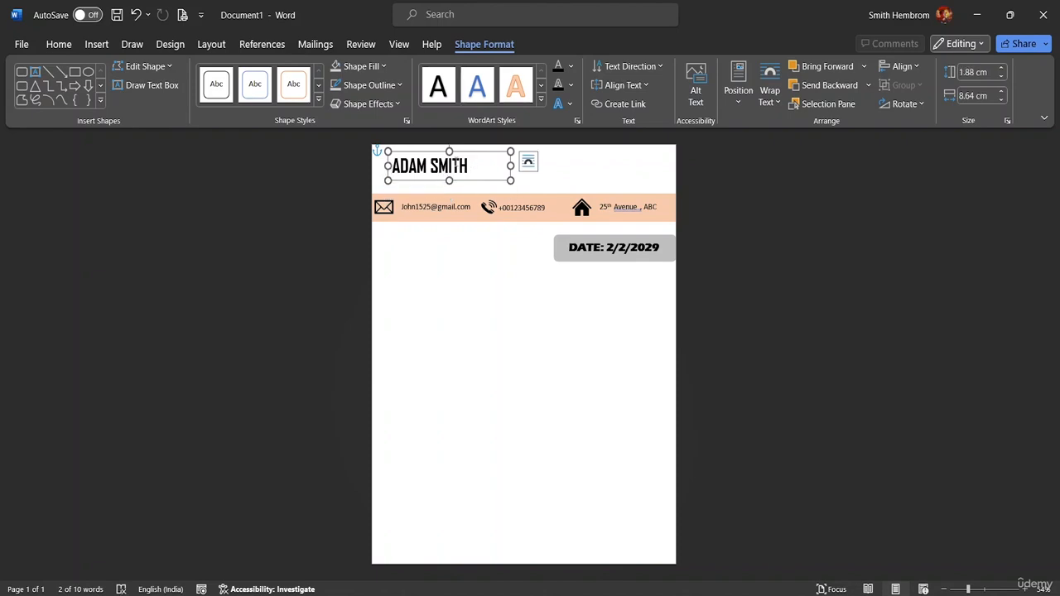
left_click_drag(510, 165, 443, 179)
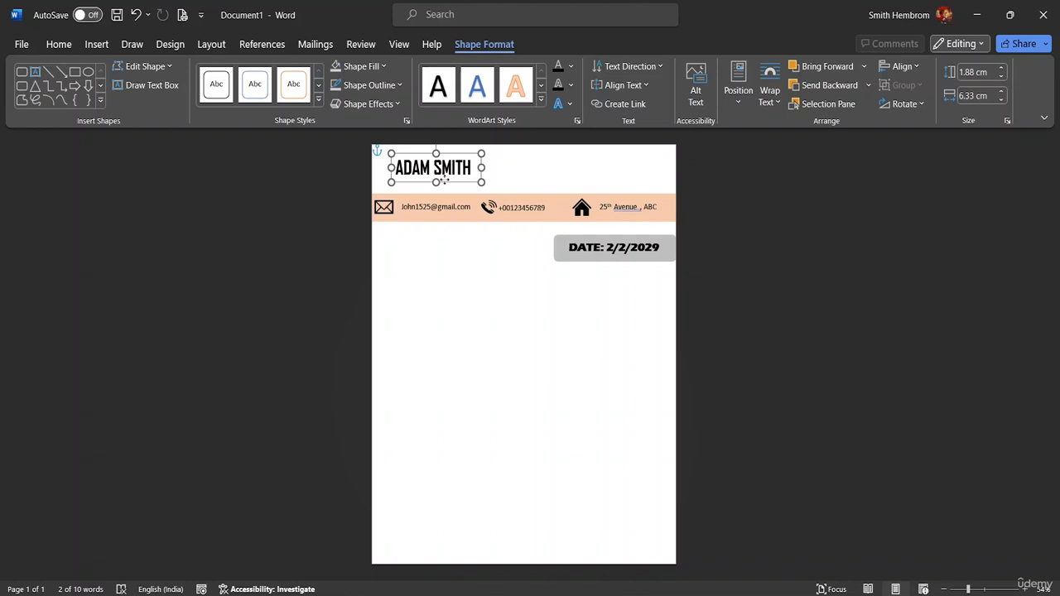
left_click_drag(443, 179, 443, 185)
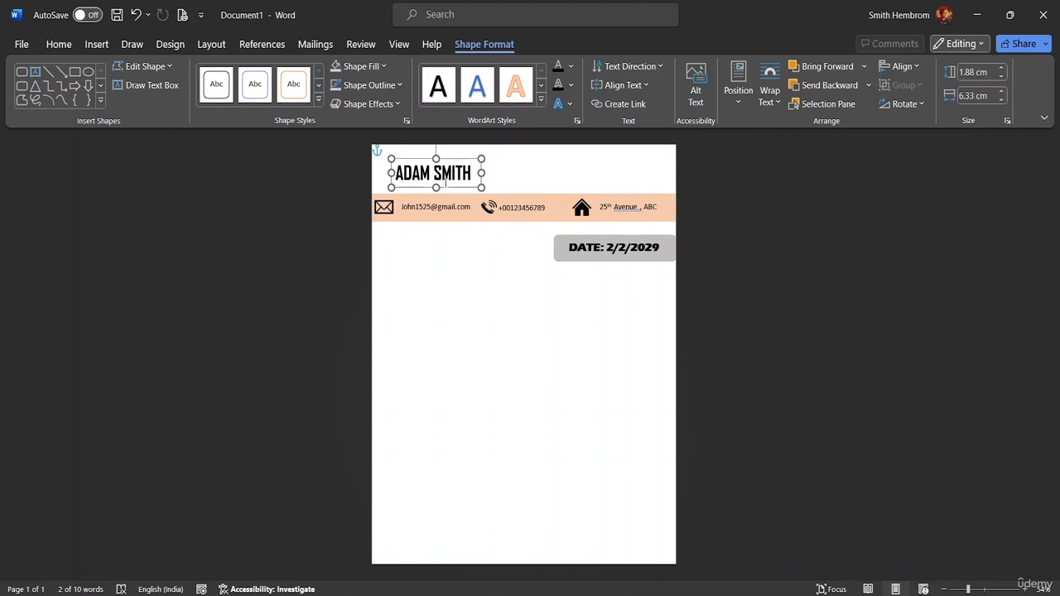
left_click(519, 174)
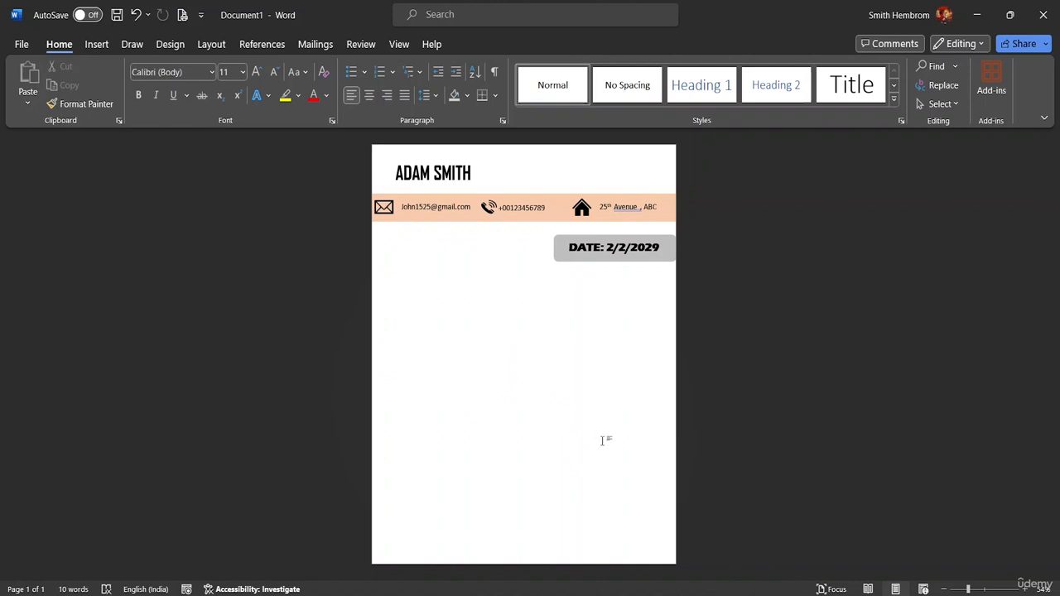
Draw a rectangle near the page bottom and stretch it to the full 21.57 cm page width.
left_click(97, 44)
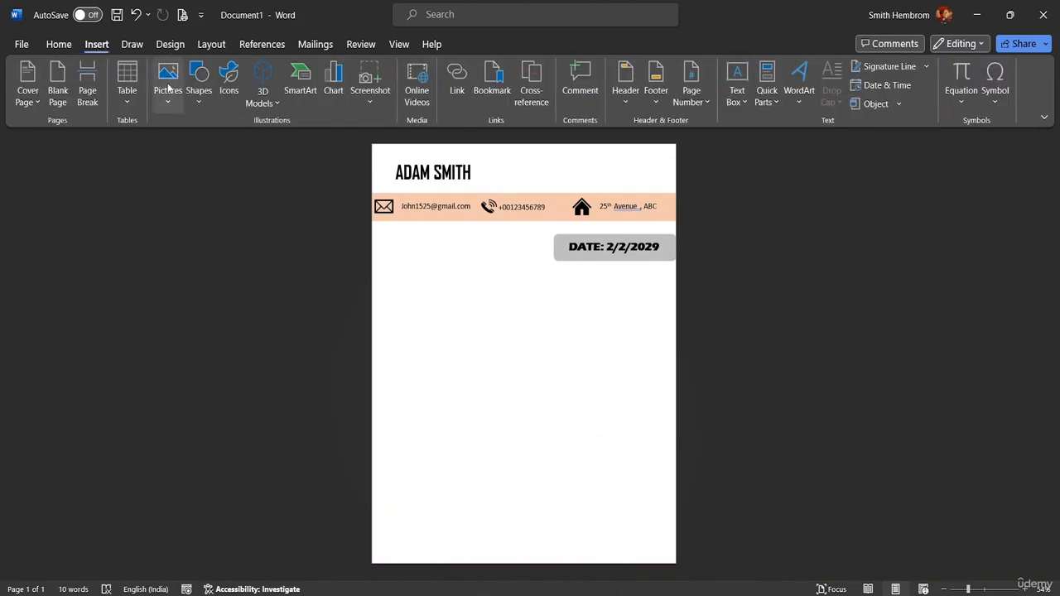
left_click(200, 98)
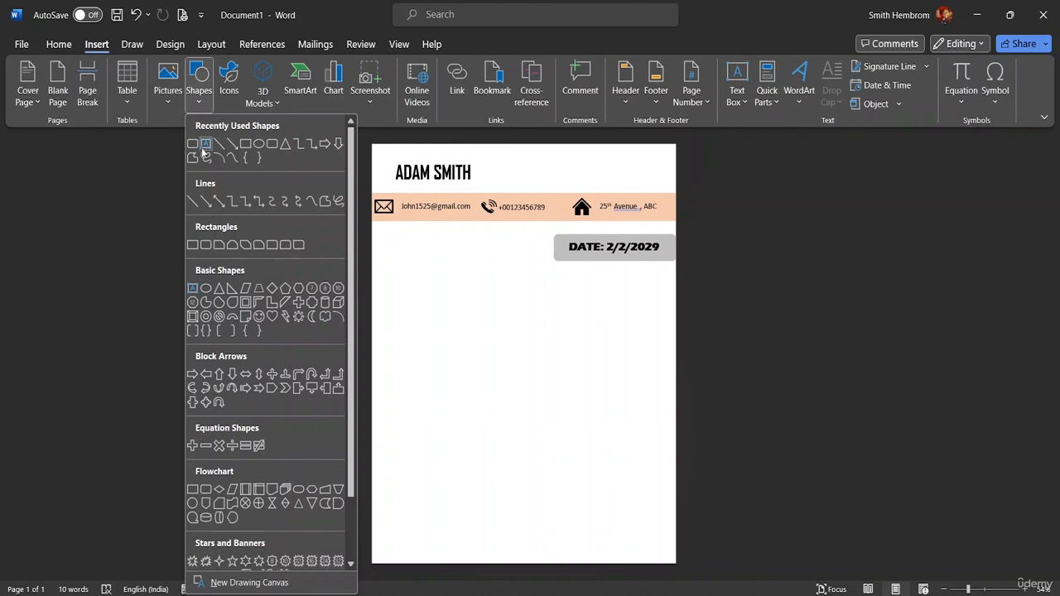
left_click(246, 144)
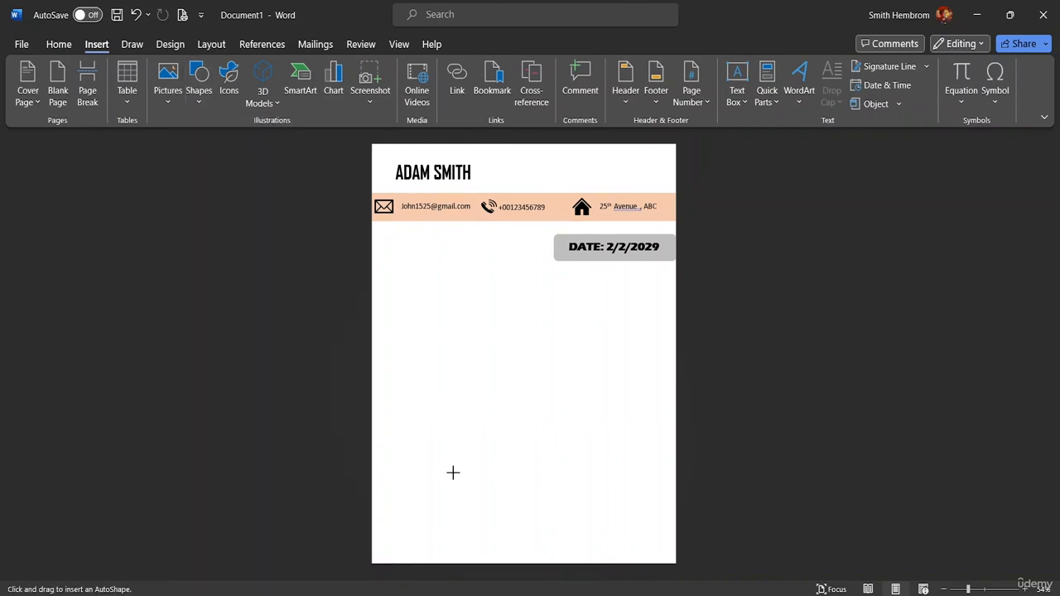
left_click_drag(396, 494, 667, 536)
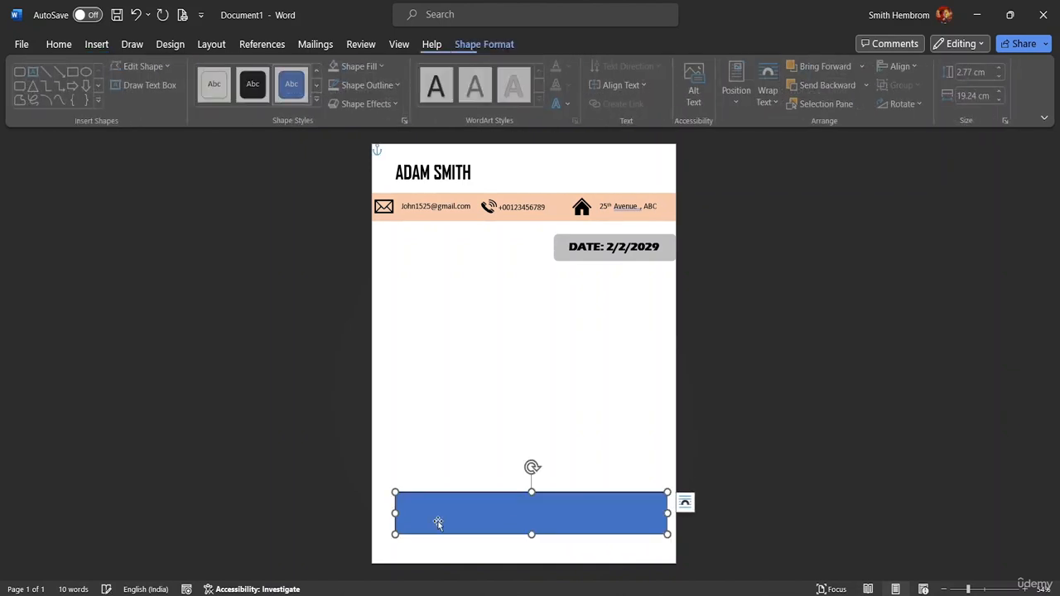
mouse_move(395, 513)
left_mouse_down()
mouse_move(368, 511)
mouse_move(385, 517)
left_mouse_up()
mouse_move(668, 514)
left_mouse_down()
mouse_move(682, 517)
mouse_move(664, 515)
left_mouse_up()
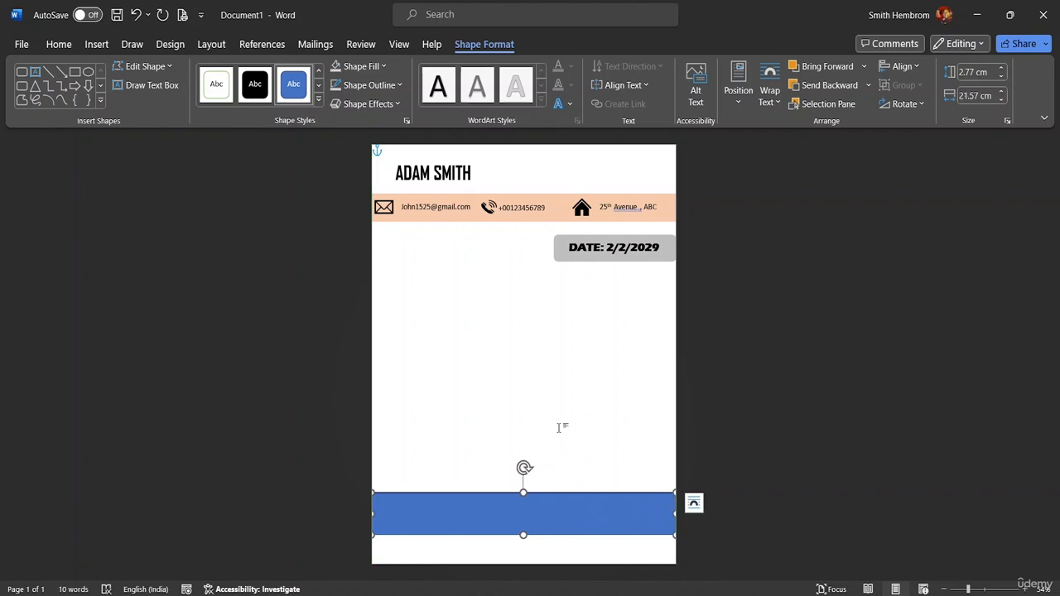
Fill the footer rectangle with Orange, Accent 2, Lighter 60%.
left_click(397, 85)
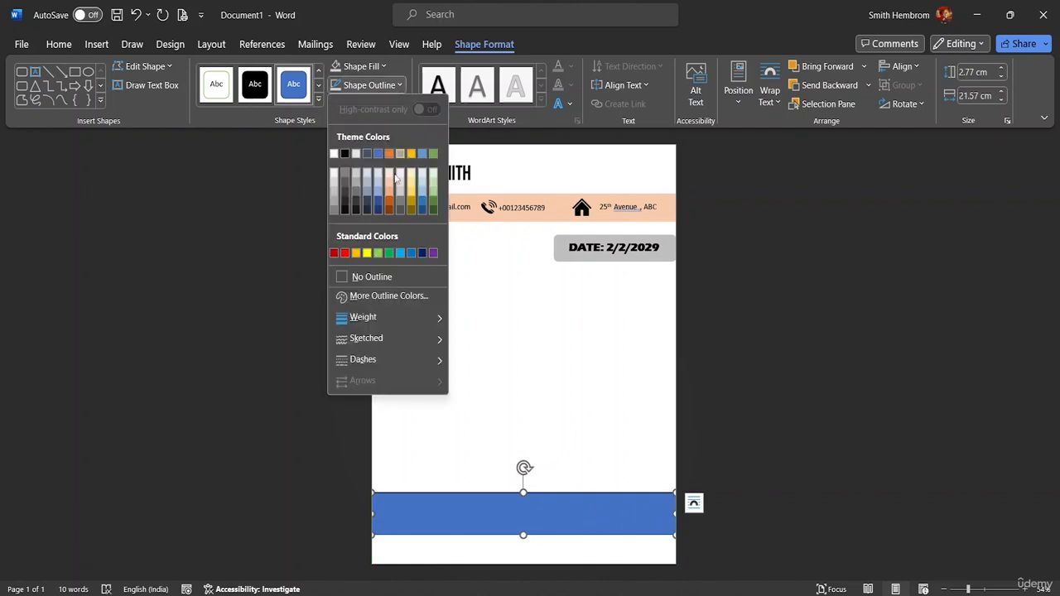
key("Escape")
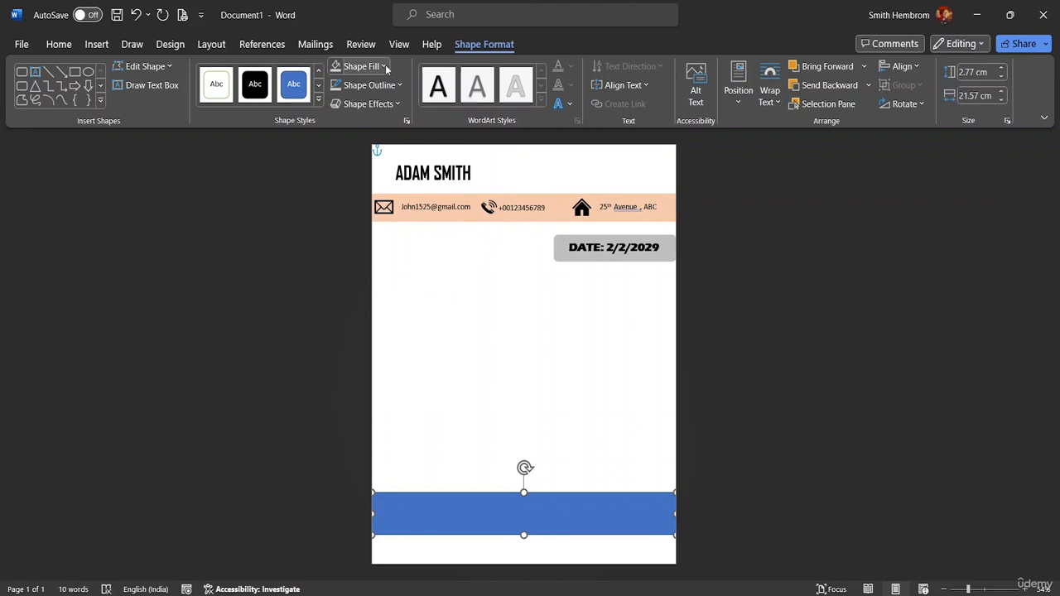
left_click(385, 66)
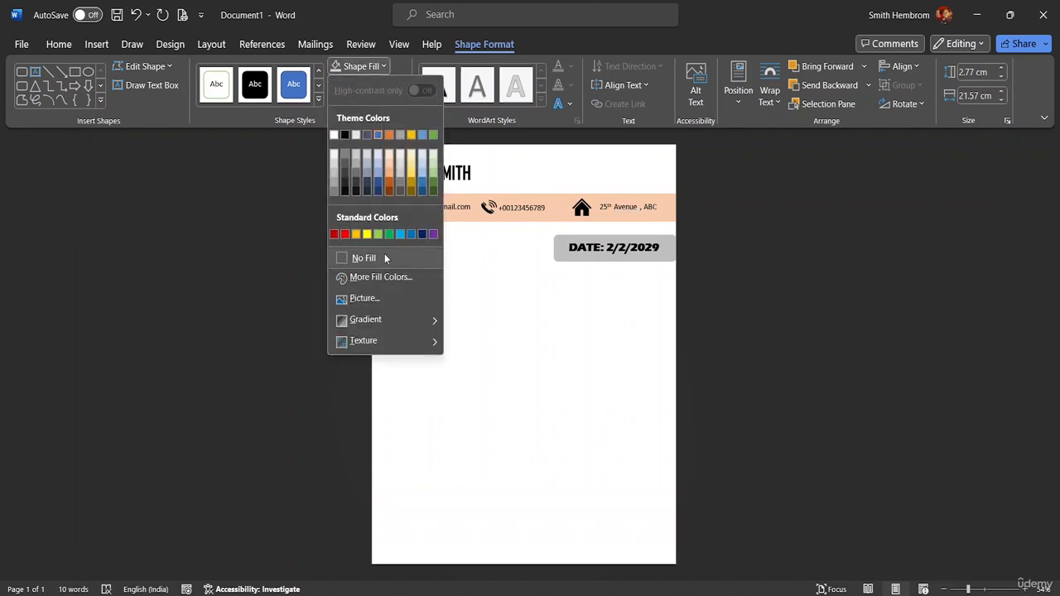
left_click(391, 167)
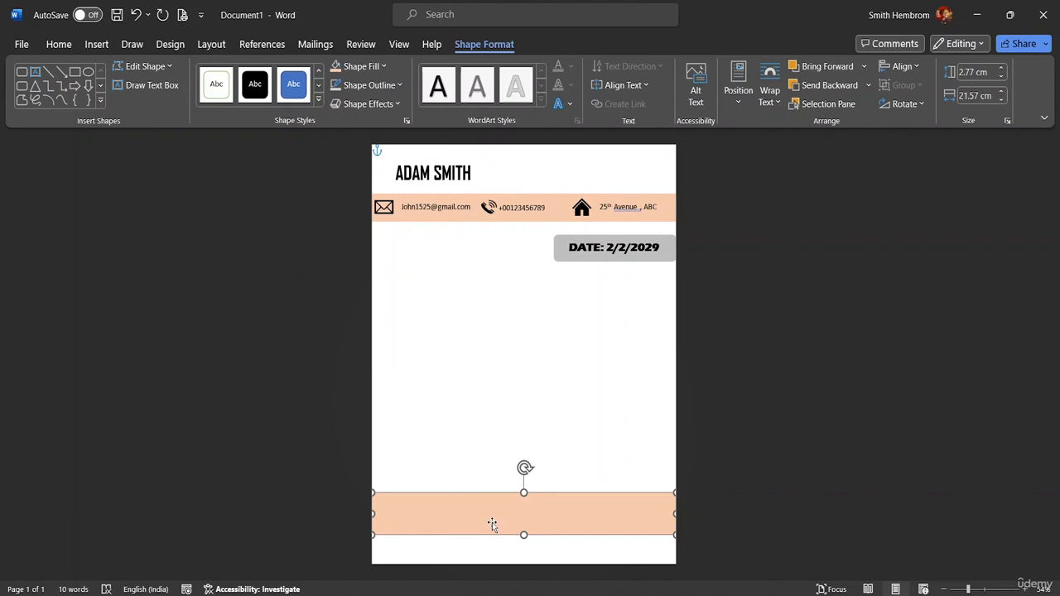
Nudge the peach footer band with the arrow keys until it sits flush at the page bottom.
key("Down")
key("Down")
key("Down")
key("Down")
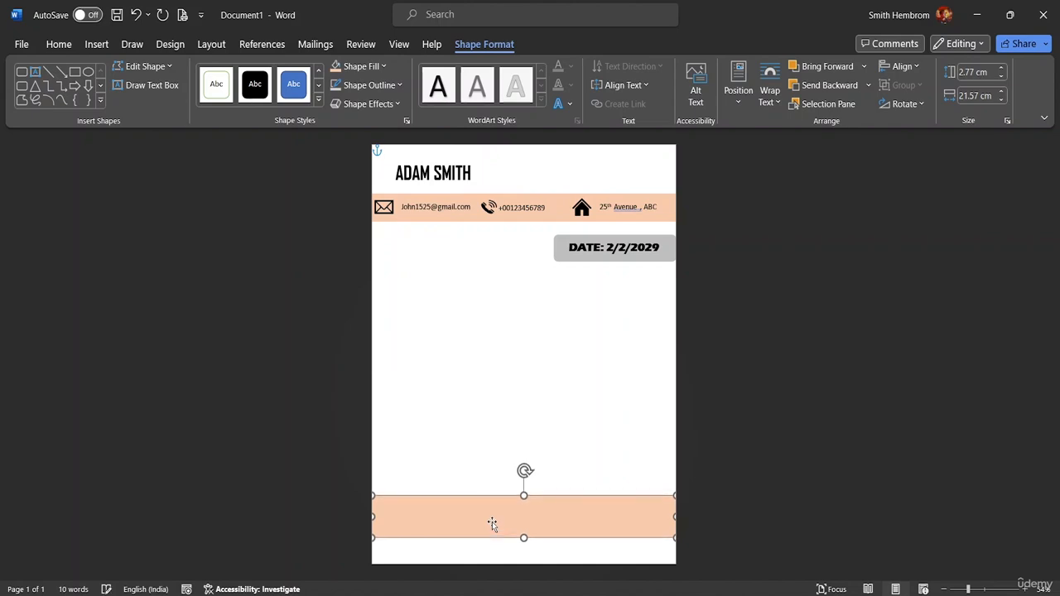
key("Down")
key("Down")
key("Down")
key("Down")
key("Down")
key("Down")
key("Down")
key("Down")
key("Down")
key("Down")
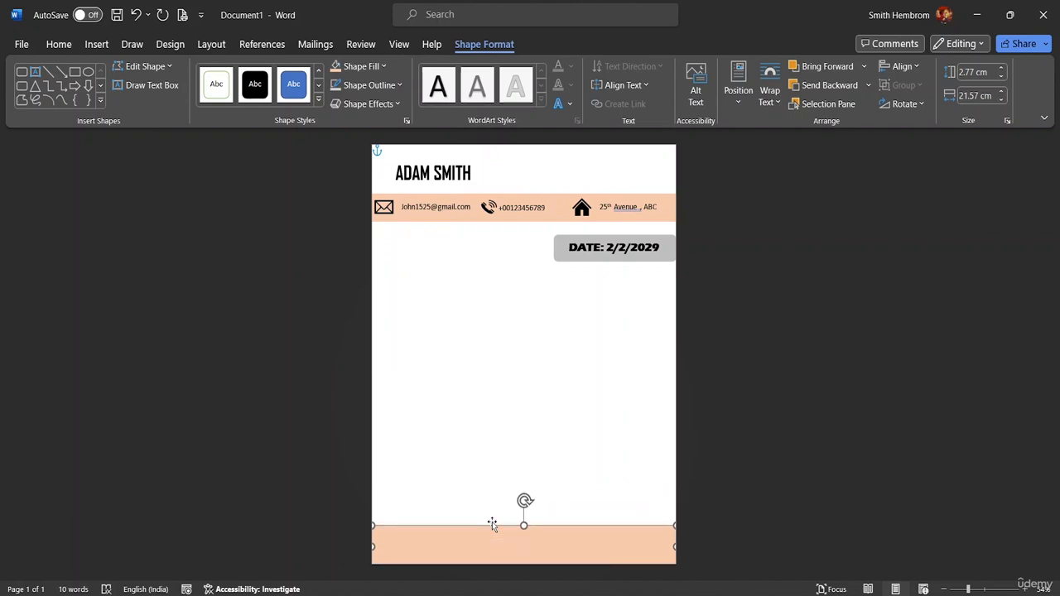
key("Up")
key("Up")
key("Up")
key("Up")
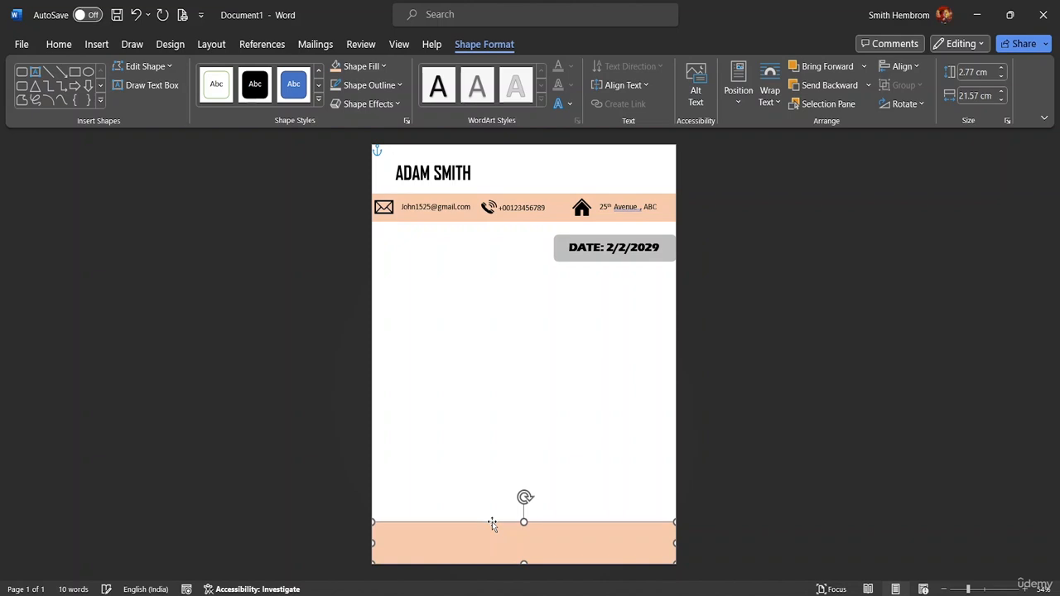
key("Up")
key("Up")
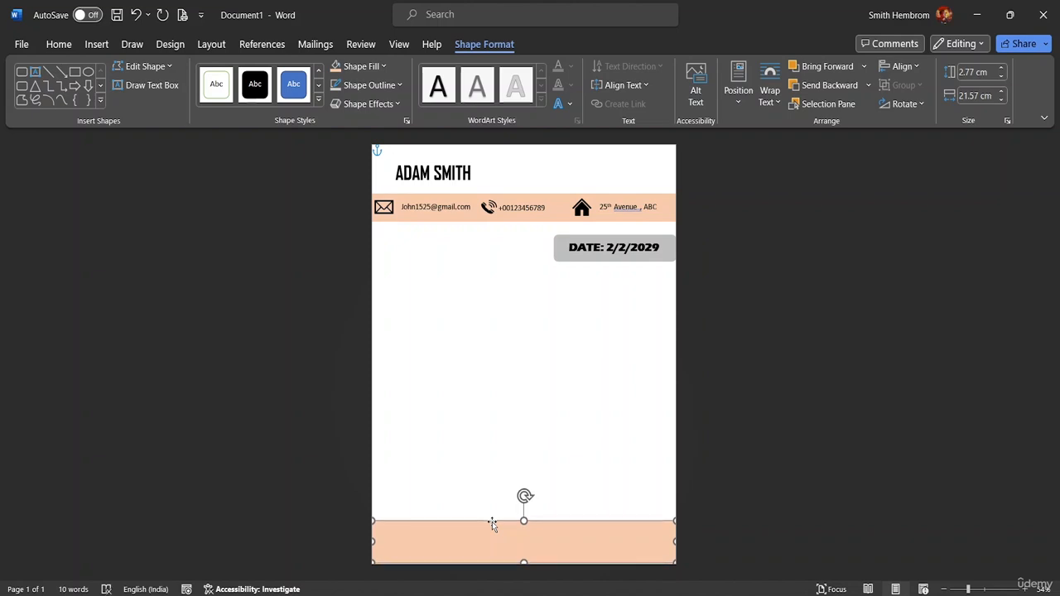
key("Down")
key("Down")
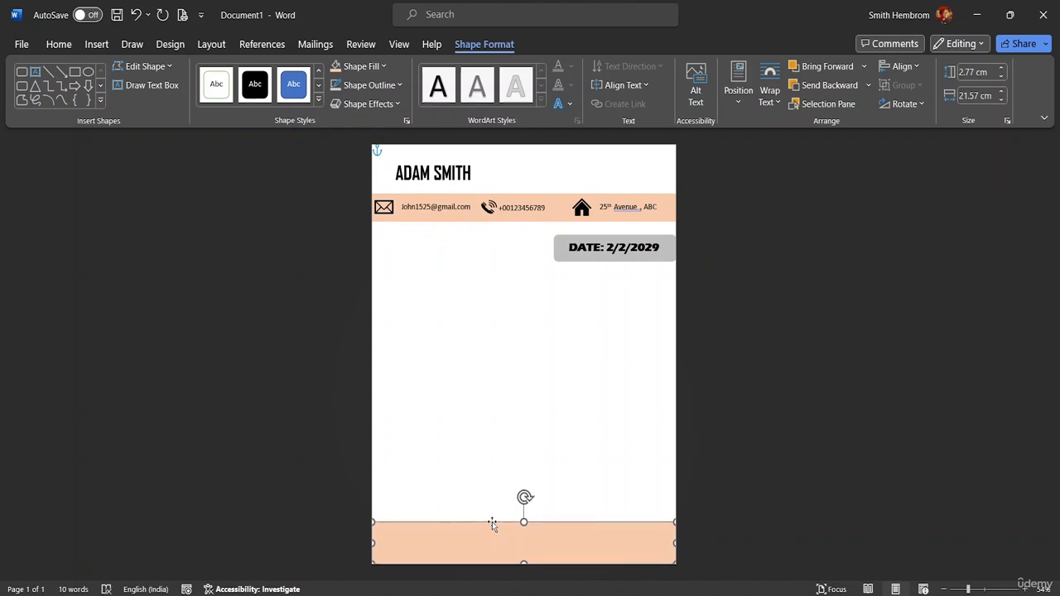
left_click(582, 398)
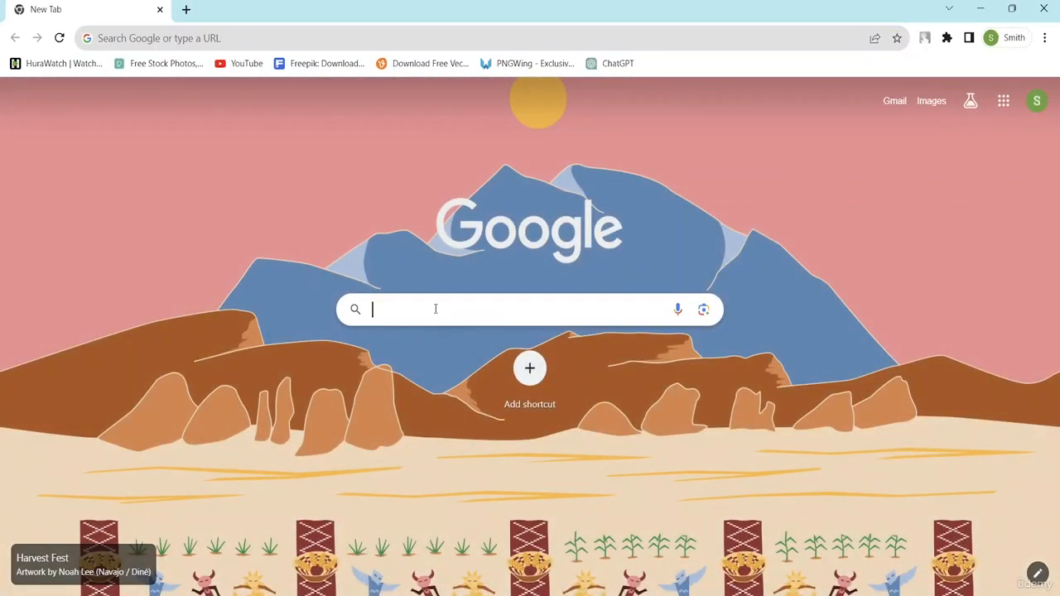
Search Google for 'cover letter examples' using the suggestion.
left_click(435, 308)
type("CIVER")
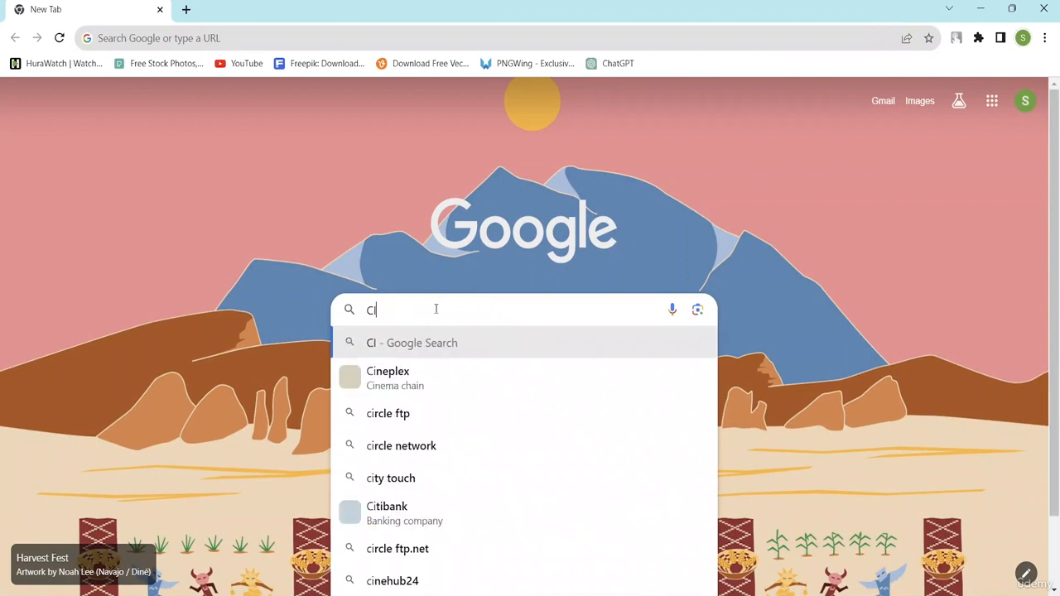
key("BackSpace")
key("BackSpace")
key("BackSpace")
key("BackSpace")
key("BackSpace")
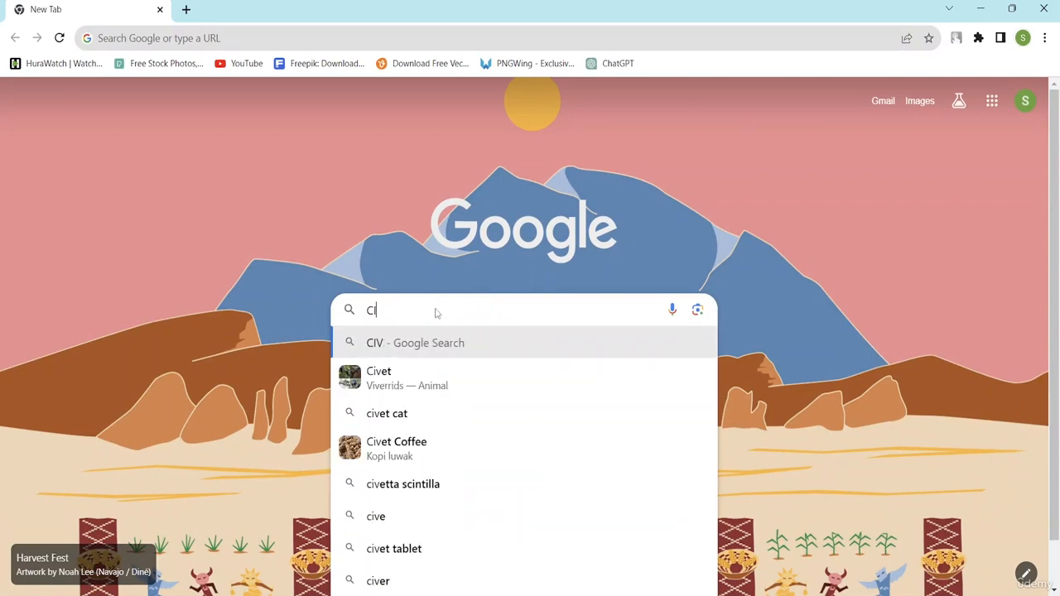
type("o")
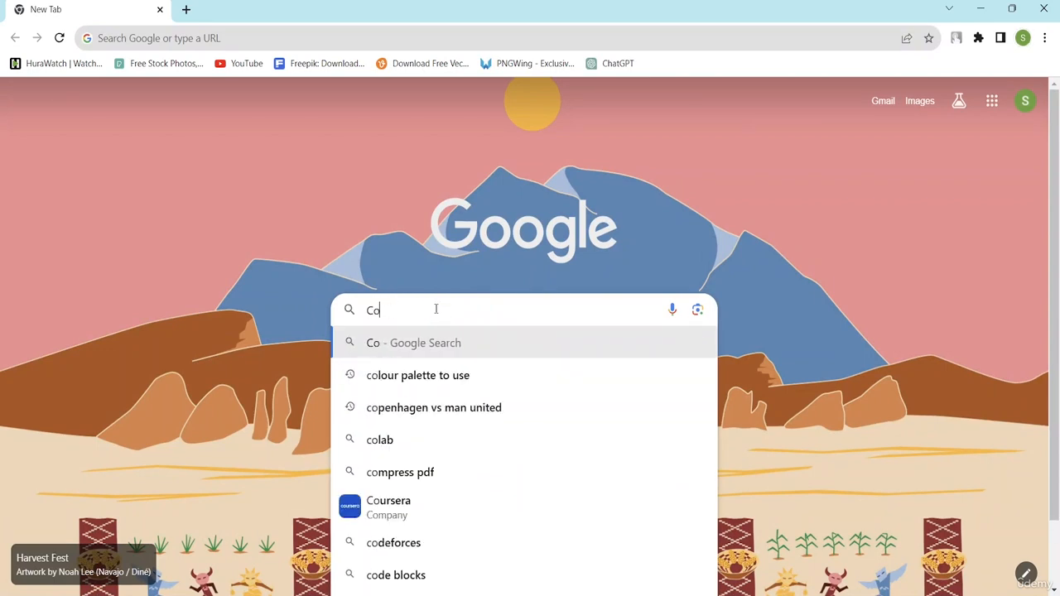
type("ver le")
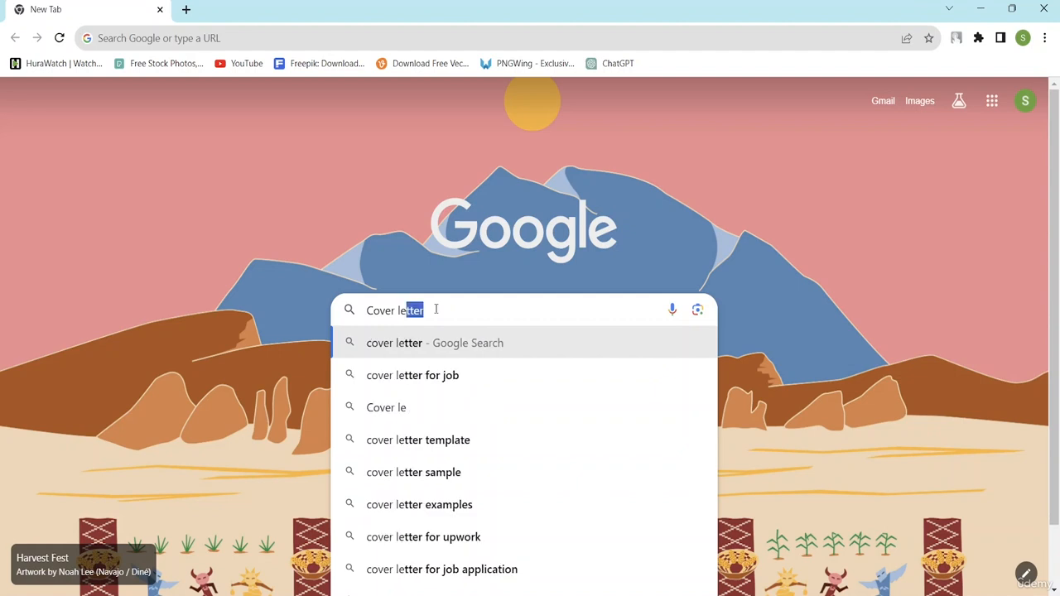
type("tter")
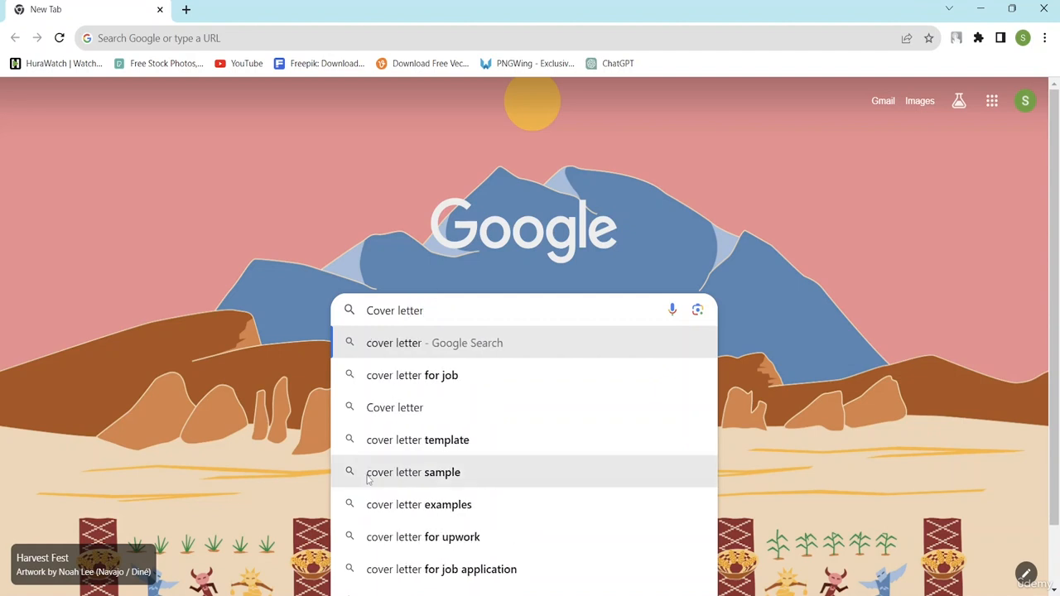
left_click(421, 507)
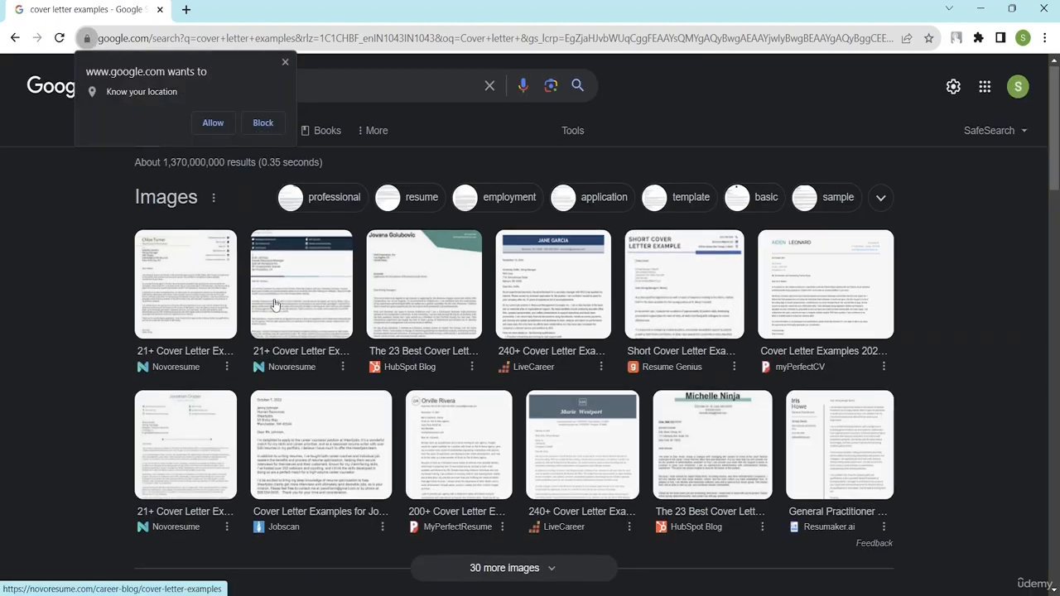
Filter the cover letter images to 'professional' and open the Jobscan sample's cover letter examples page.
scroll(279, 348, "down", 7)
scroll(315, 324, "up", 3)
scroll(316, 321, "up", 5)
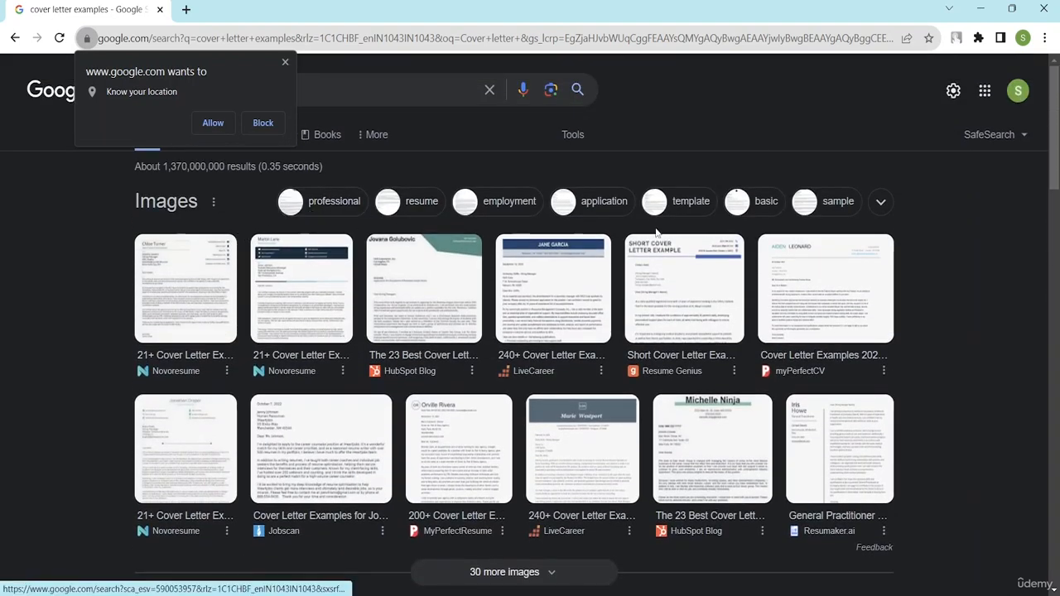
left_click(335, 209)
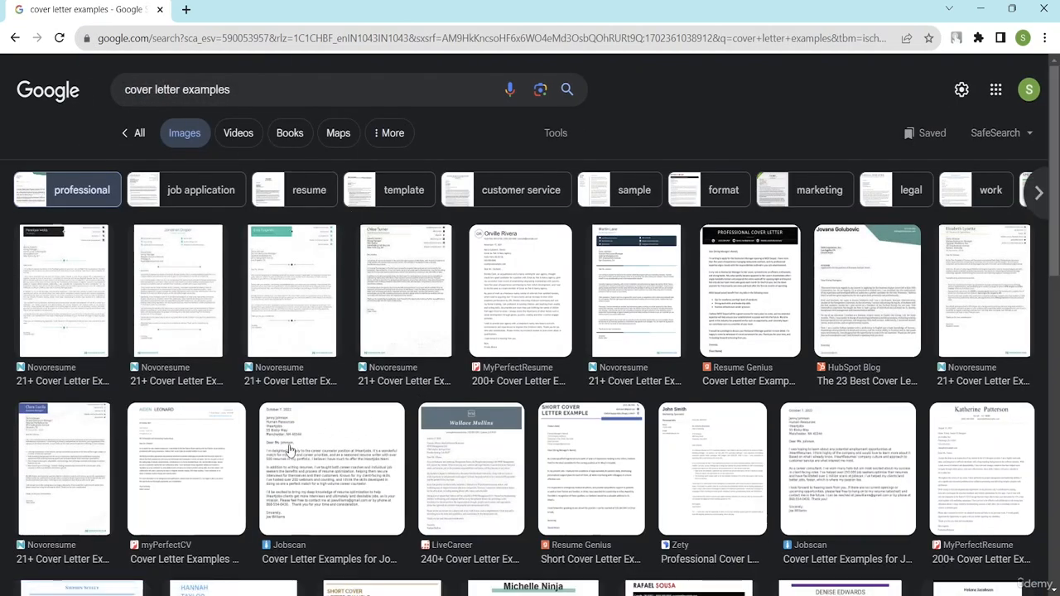
left_click(323, 492)
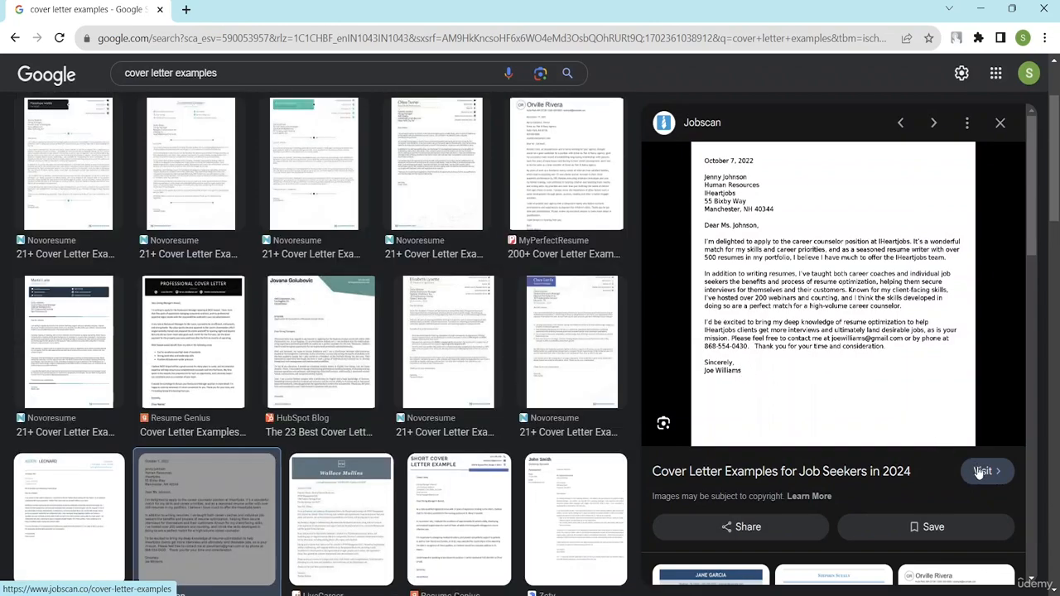
left_click(982, 471)
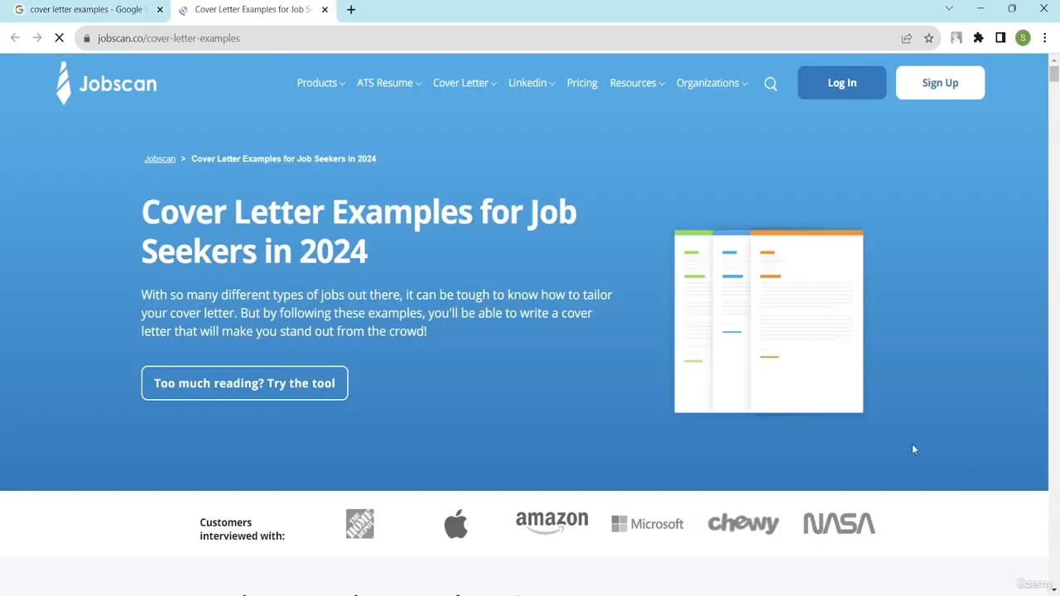
Scroll to Jobscan's application cover letter example and dismiss the email sign-up popup.
scroll(590, 380, "down", 10)
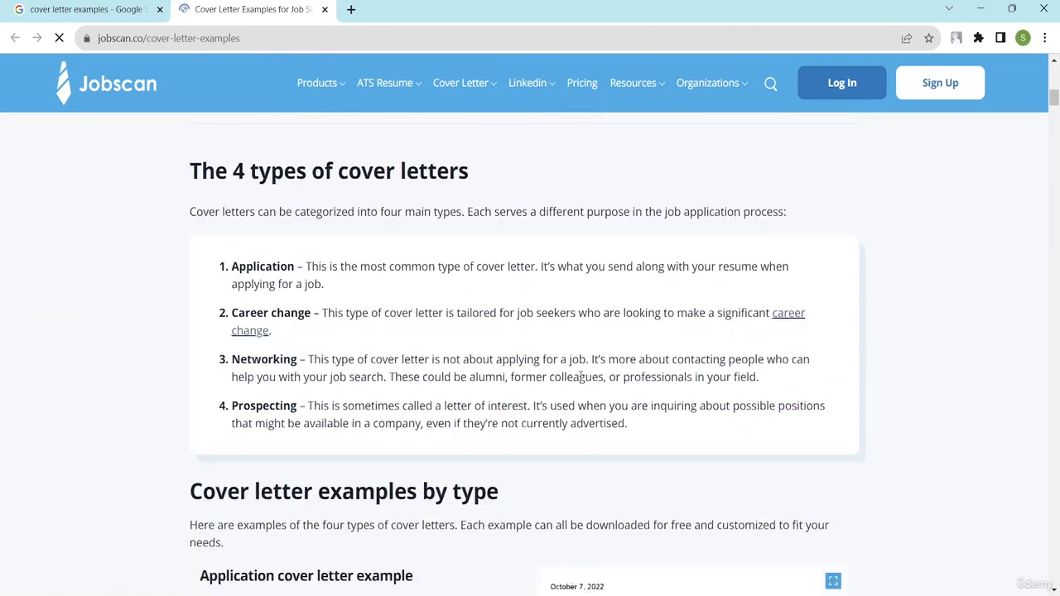
scroll(580, 378, "down", 5)
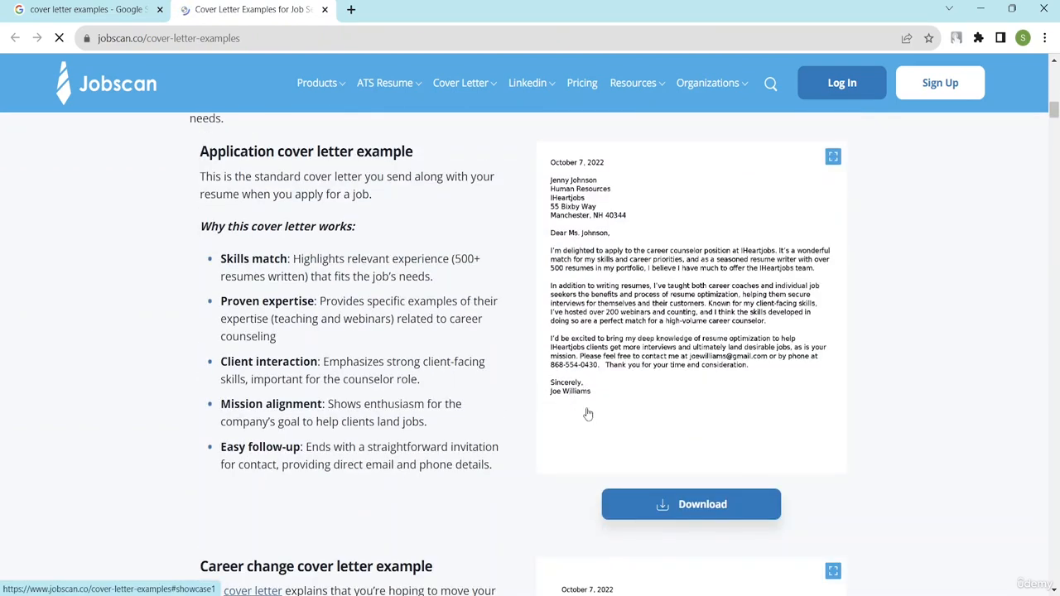
scroll(606, 333, "up", 4)
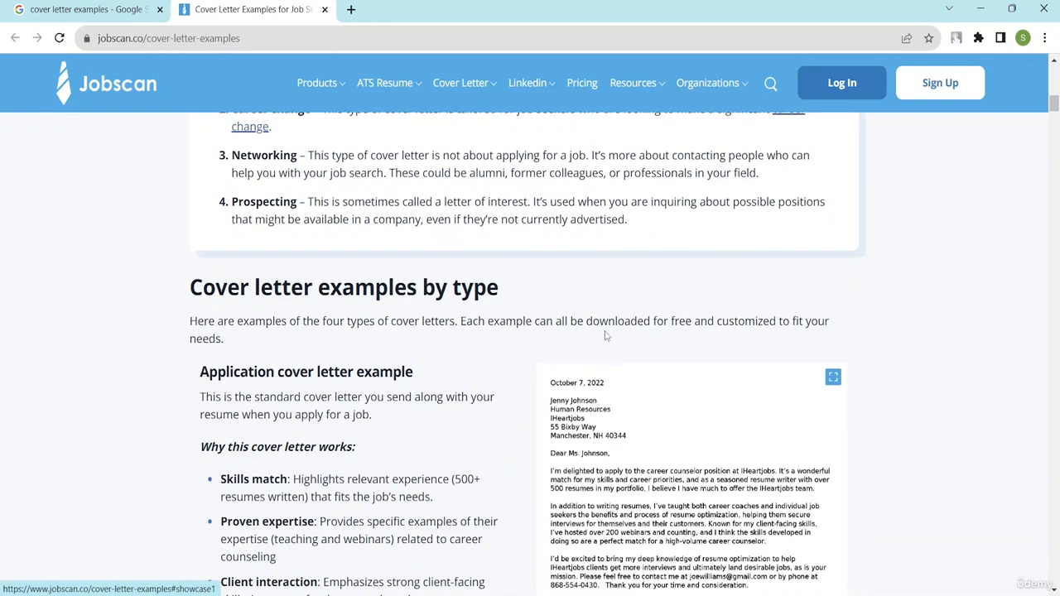
scroll(606, 334, "down", 4)
left_click(652, 500)
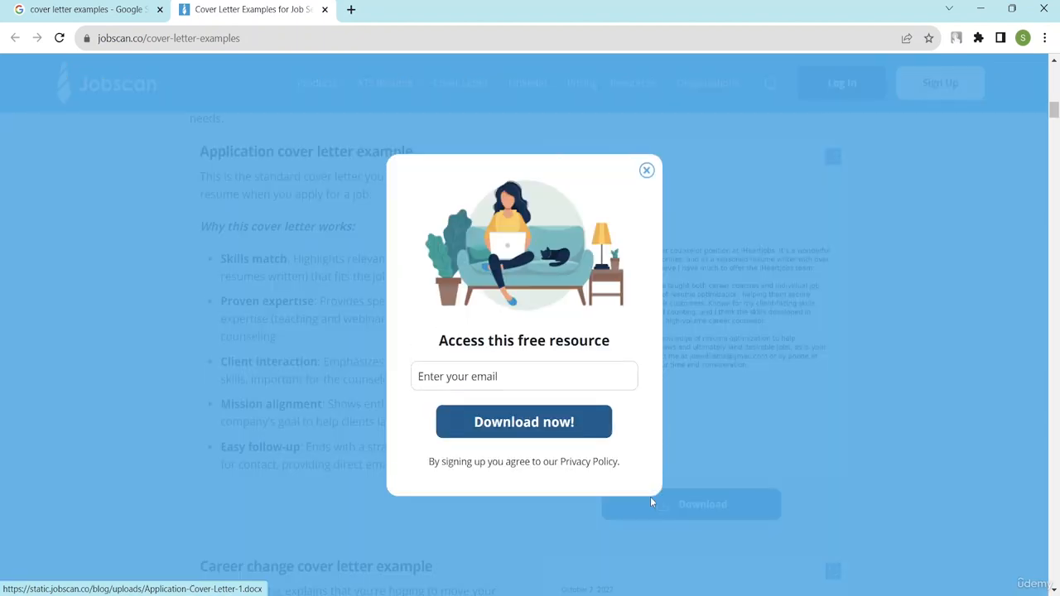
left_click(646, 171)
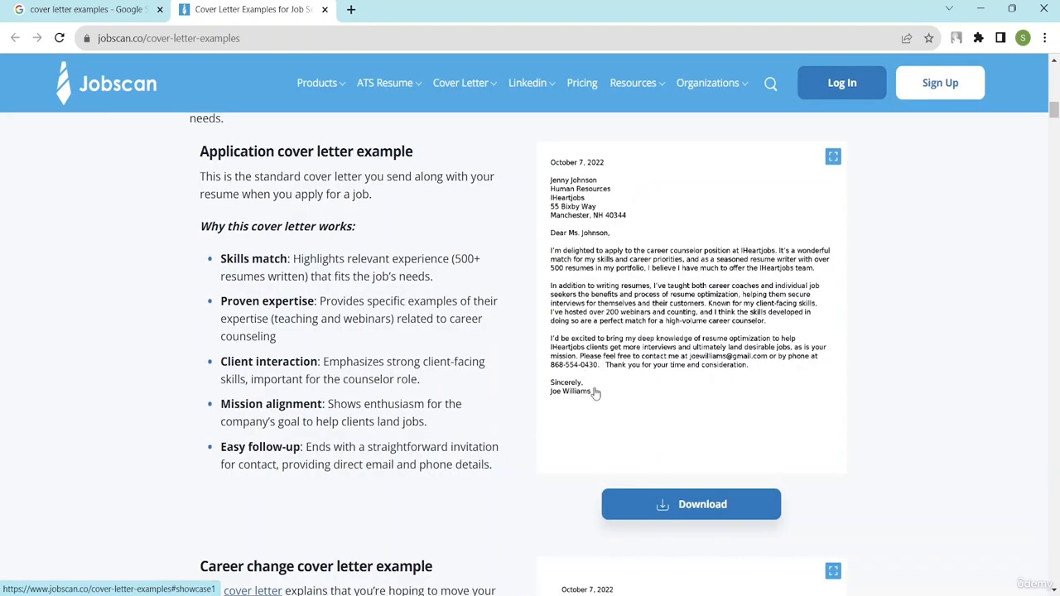
left_click_drag(594, 391, 579, 381)
left_click_drag(583, 339, 576, 295)
Enlarge the application cover letter example to read it, close it, and return to Google Images results.
left_click(574, 373)
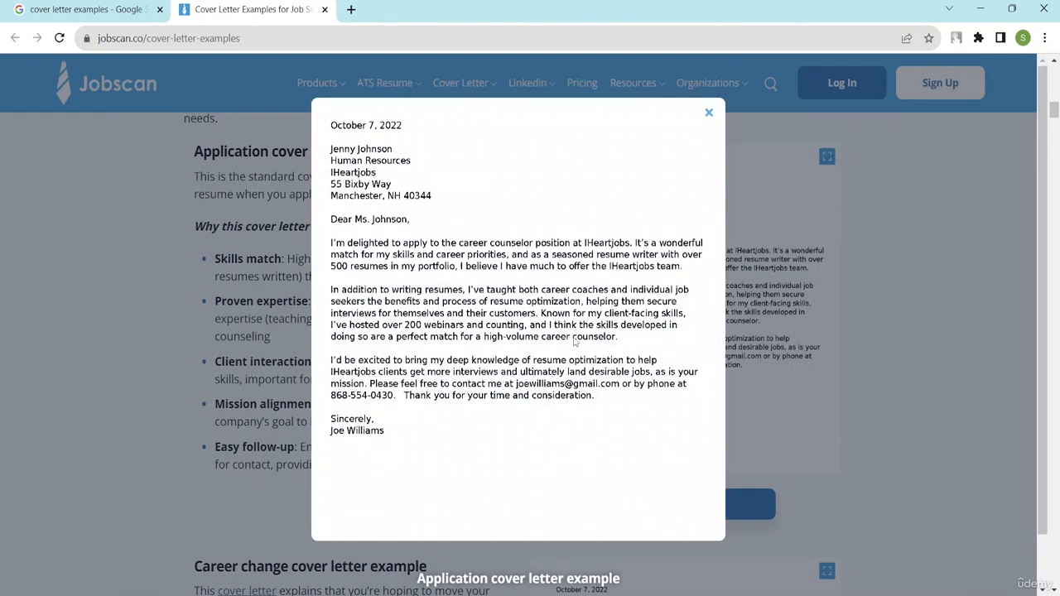
left_click_drag(383, 435, 348, 405)
left_click(708, 114)
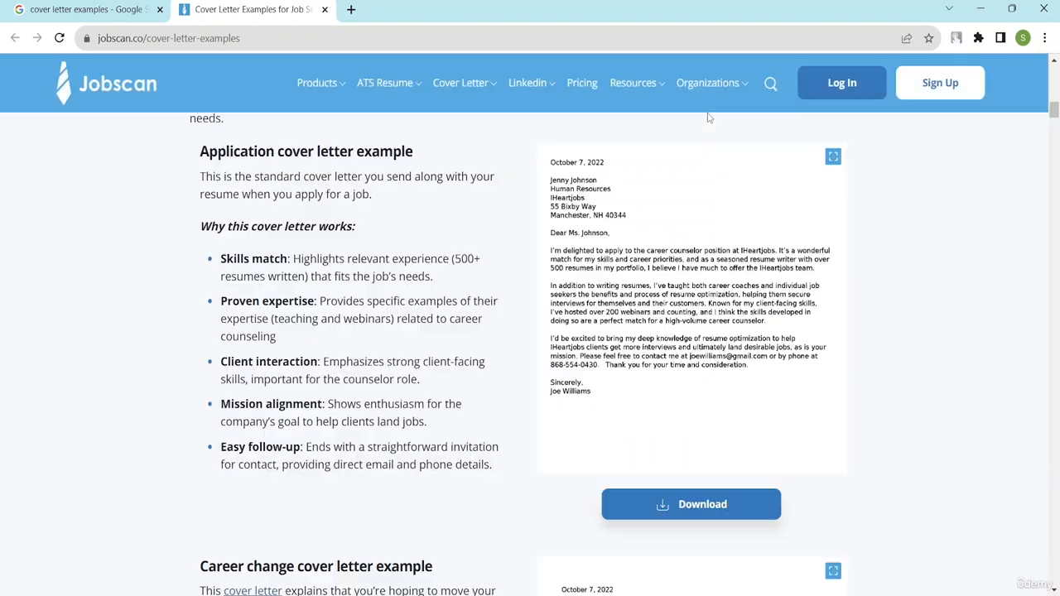
scroll(364, 402, "down", 2)
scroll(362, 398, "down", 3)
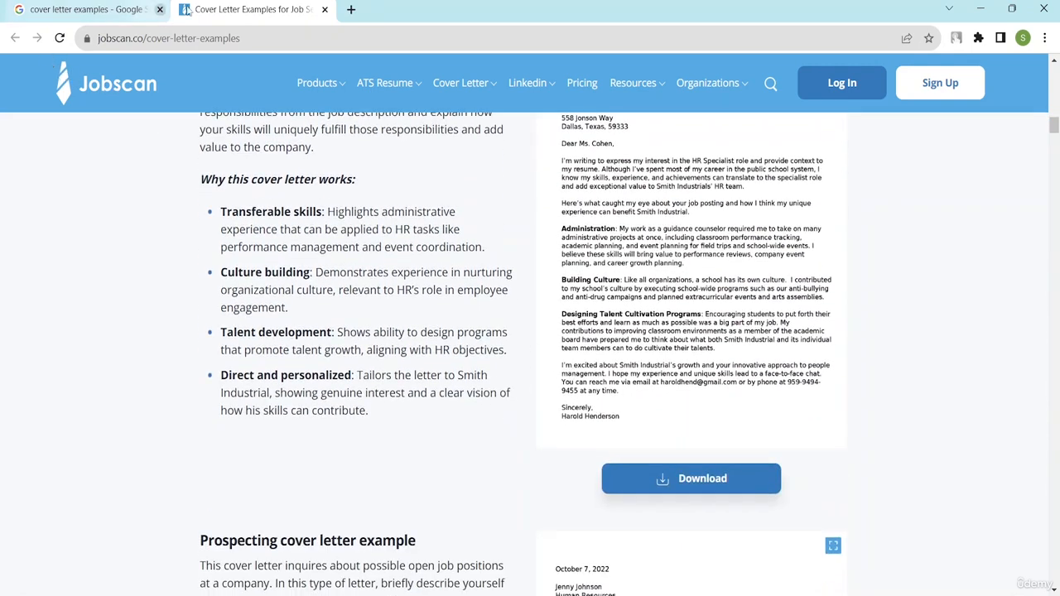
left_click(91, 9)
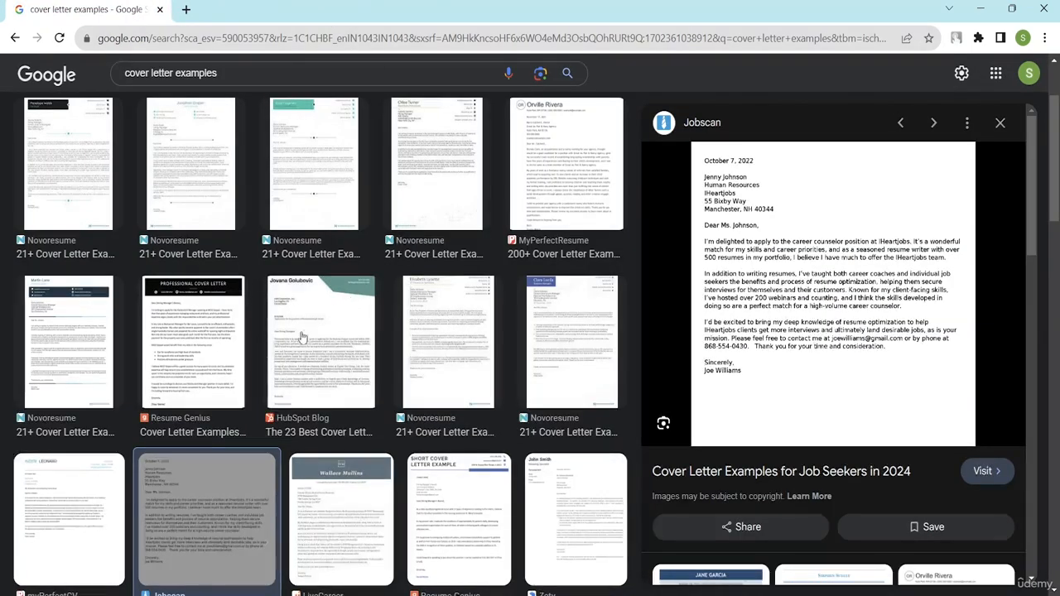
Open the Resume Genius examples page and drag the General Cover Letter example image into Word.
left_click(211, 348)
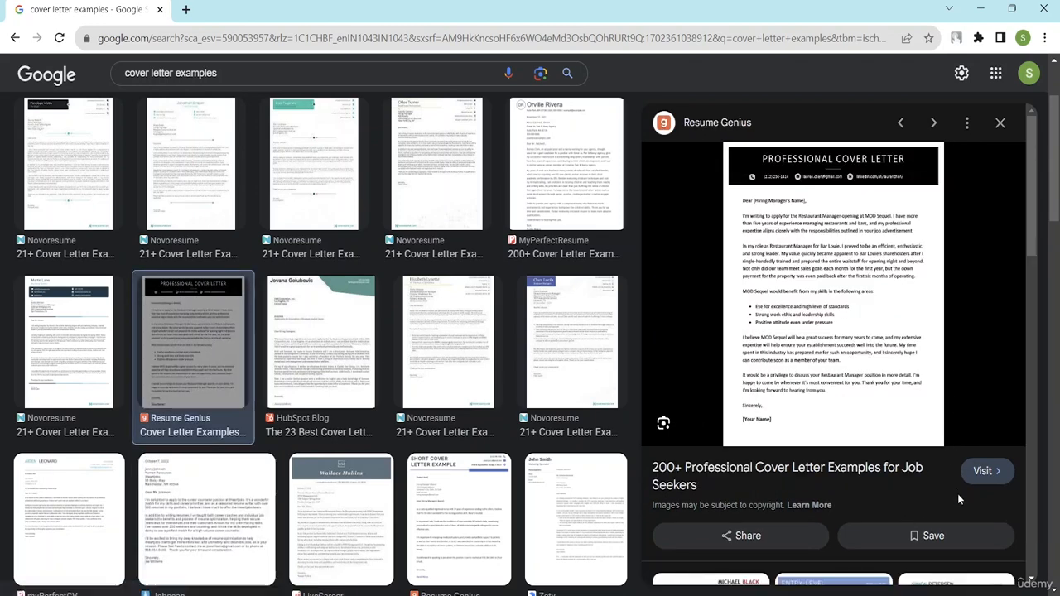
left_click(981, 467)
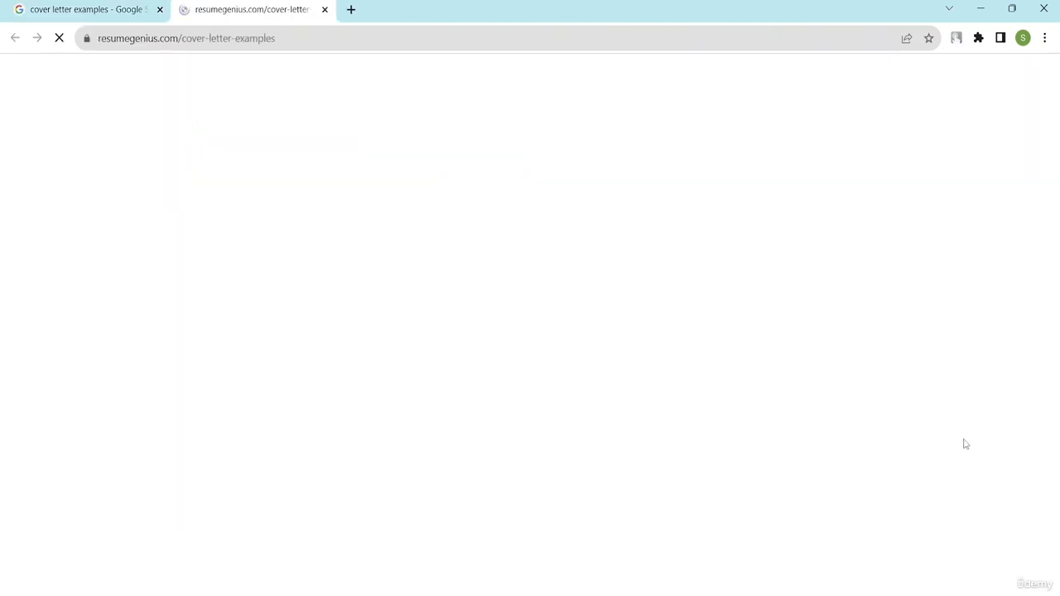
scroll(378, 323, "down", 2)
scroll(379, 323, "down", 10)
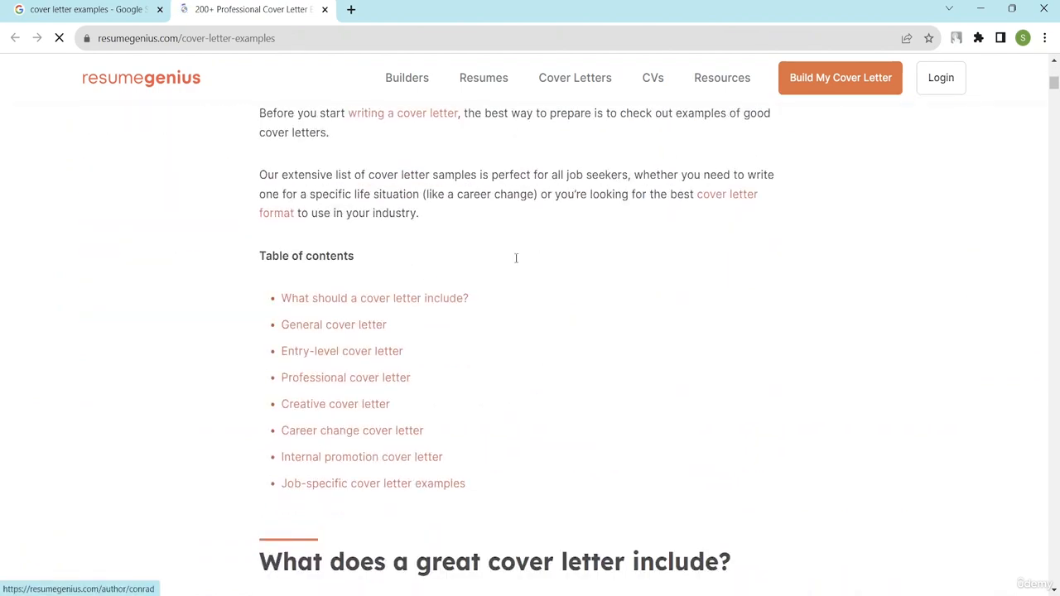
scroll(509, 277, "down", 15)
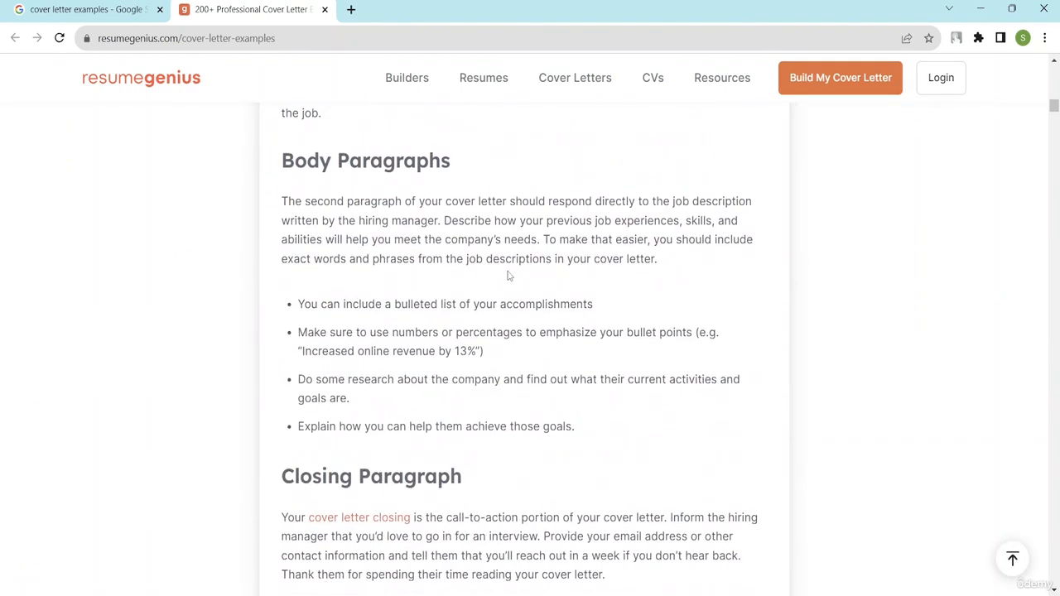
scroll(558, 287, "down", 2)
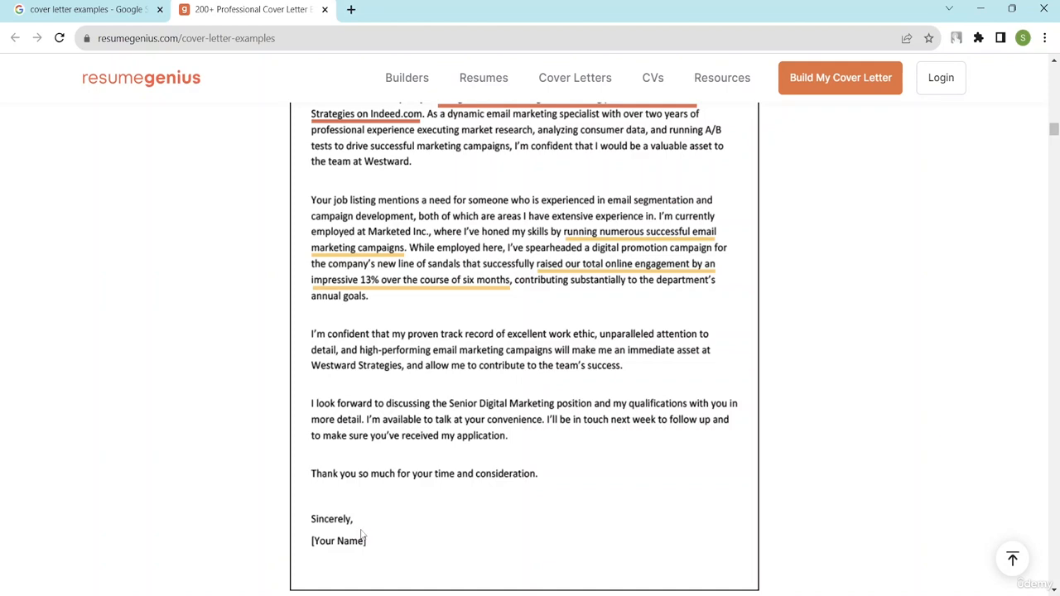
left_click_drag(361, 534, 570, 526)
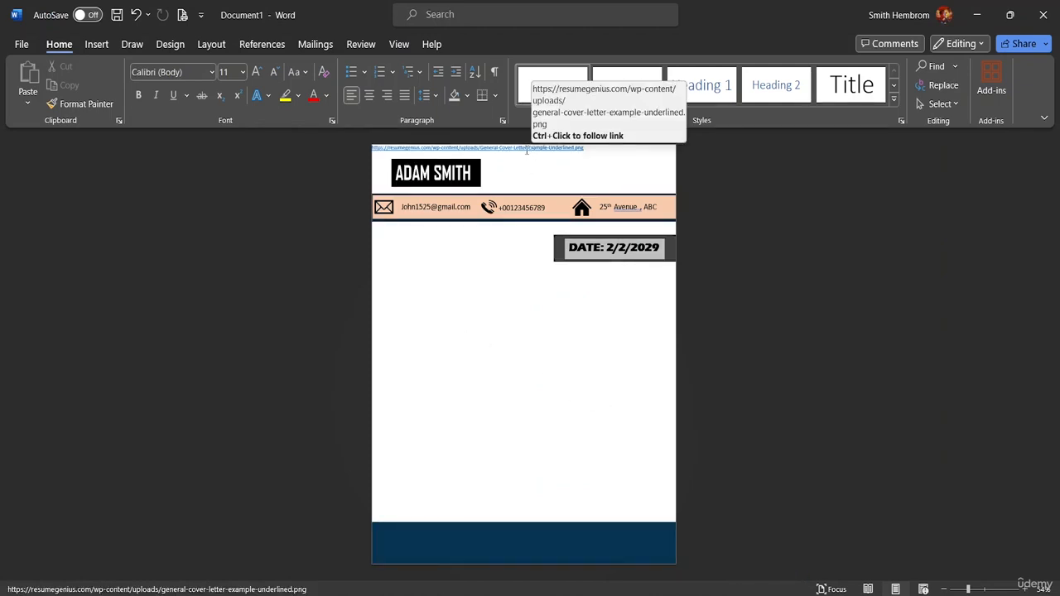
Select and delete the Resume Genius image-link line at the top of the letterhead page.
left_click_drag(584, 151, 360, 152)
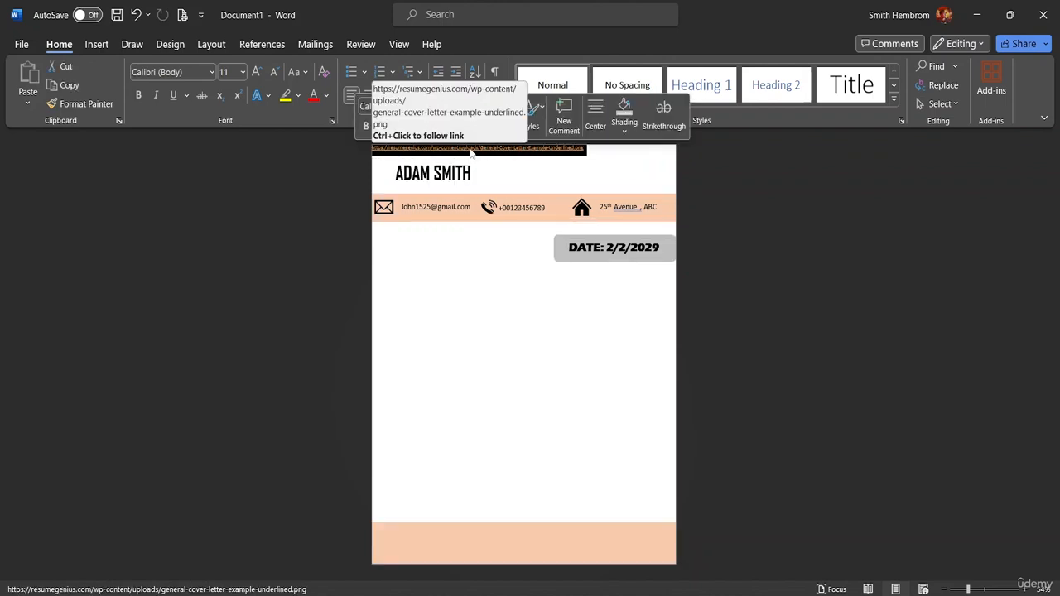
left_click(485, 172)
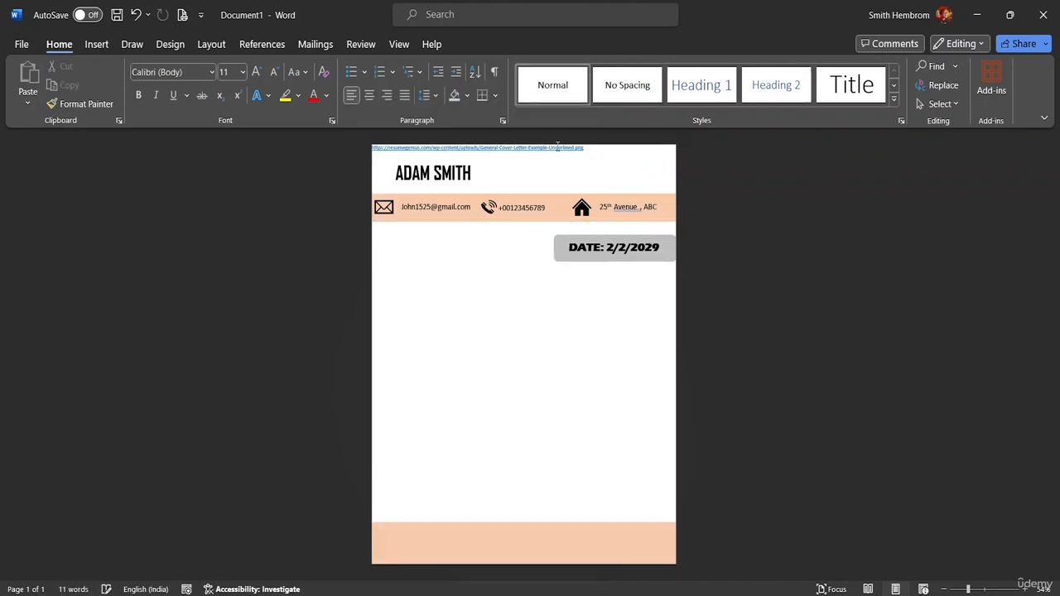
left_click_drag(583, 149, 375, 160)
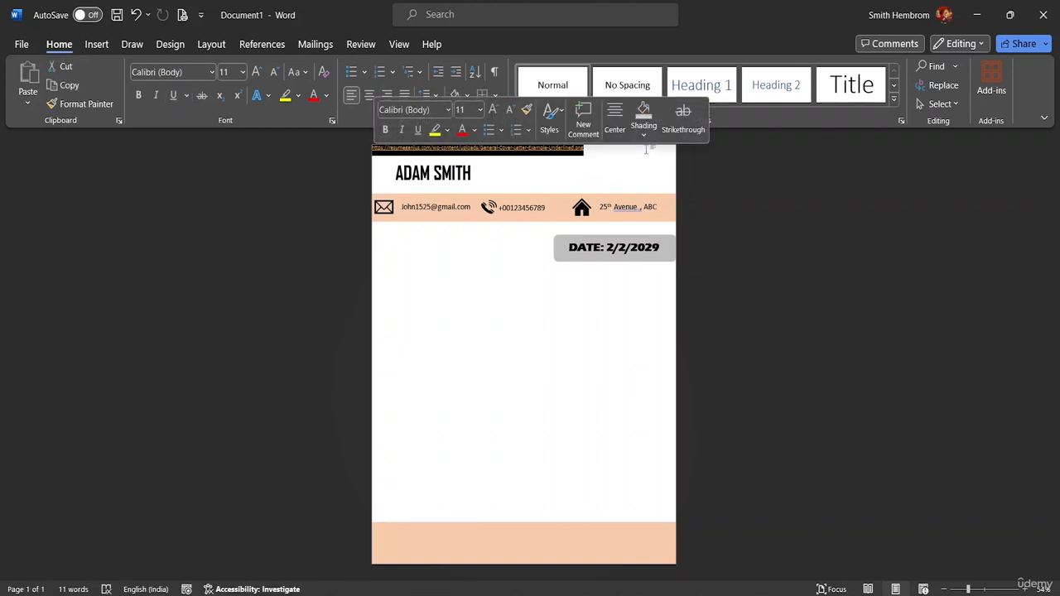
key("Delete")
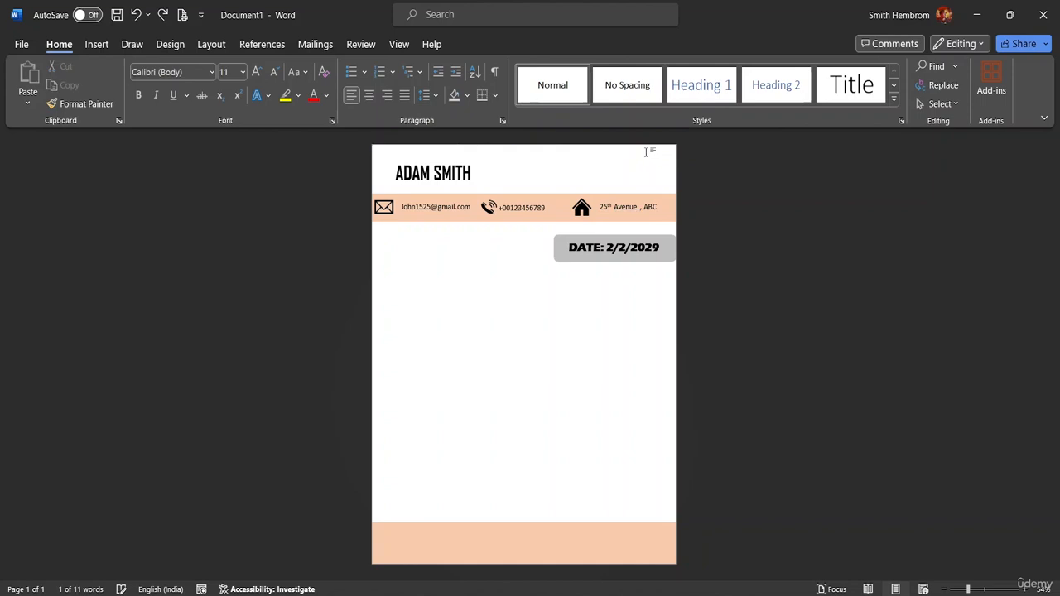
Open the recent Letter Application document and copy its text from 'To' through 'Address-'.
left_click(22, 44)
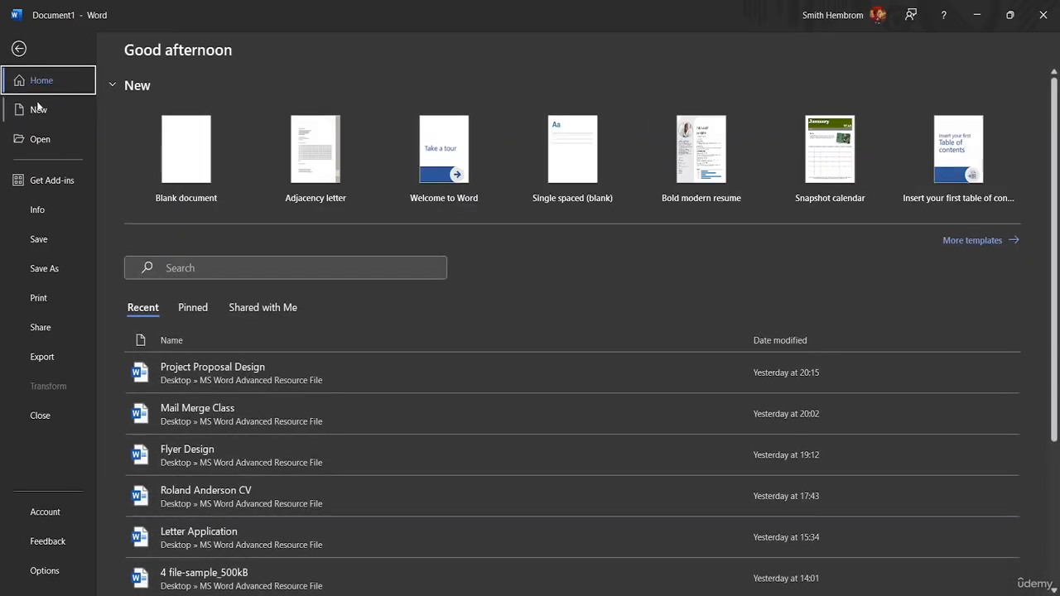
left_click(41, 139)
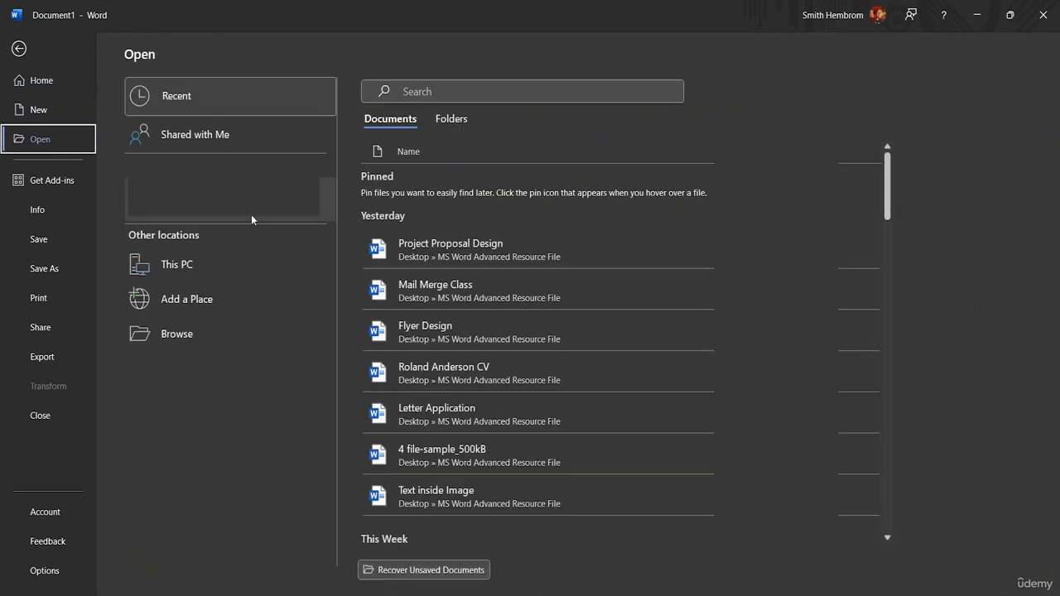
left_click(450, 410)
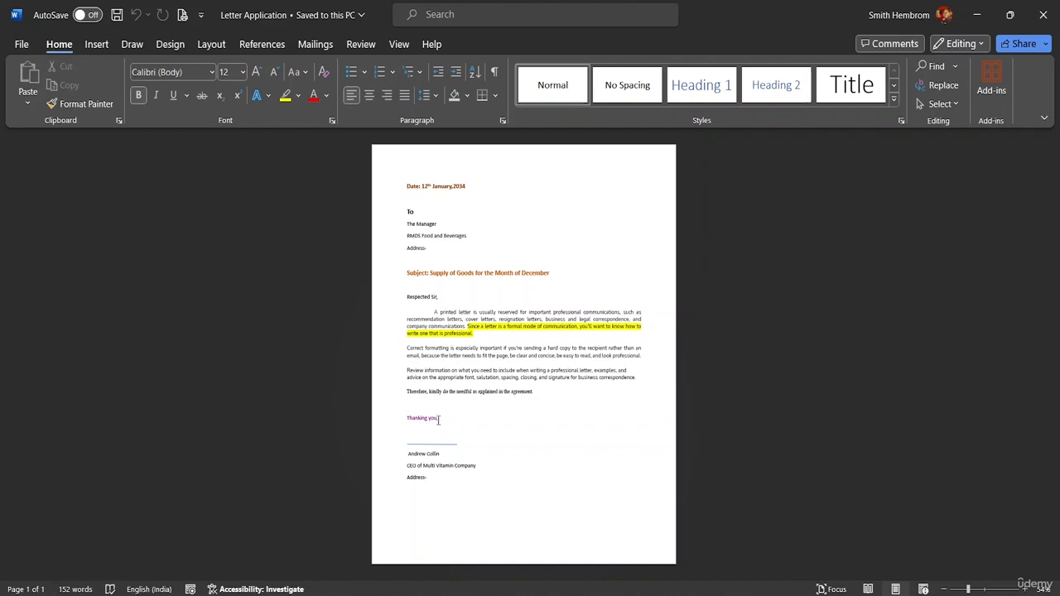
left_click_drag(425, 474, 401, 216)
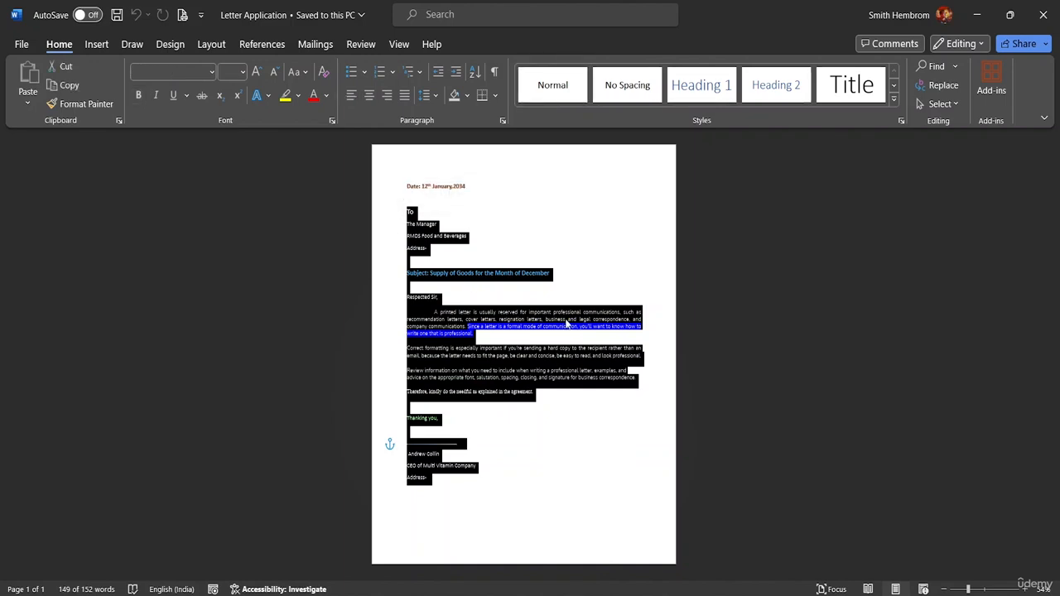
key("ctrl+c")
Paste the letter text into the Document1 letterhead as a trial, then undo it.
mouse_move(771, 592)
left_click(720, 545)
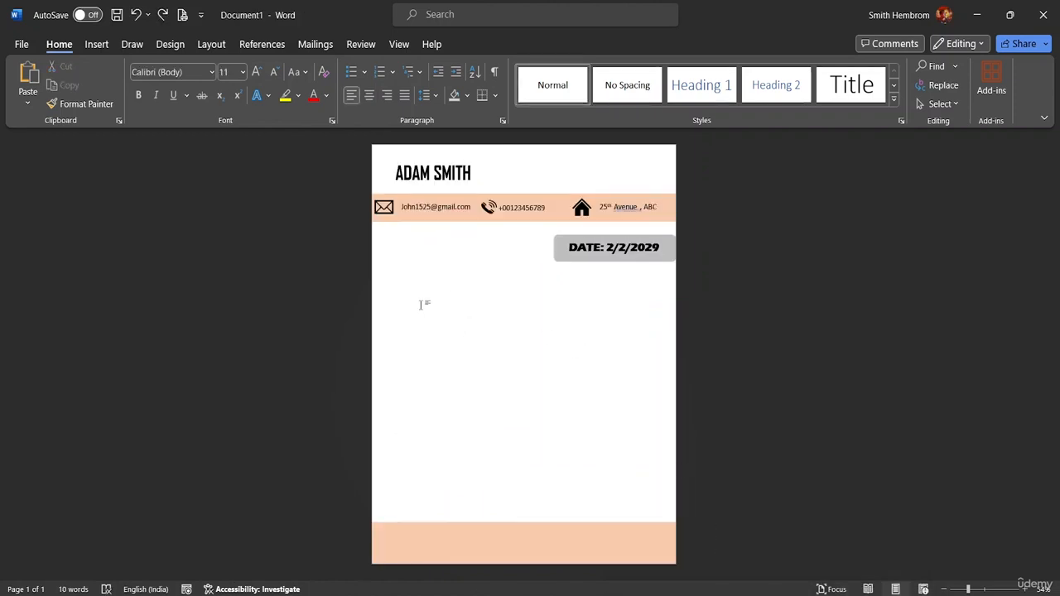
key("ctrl+v")
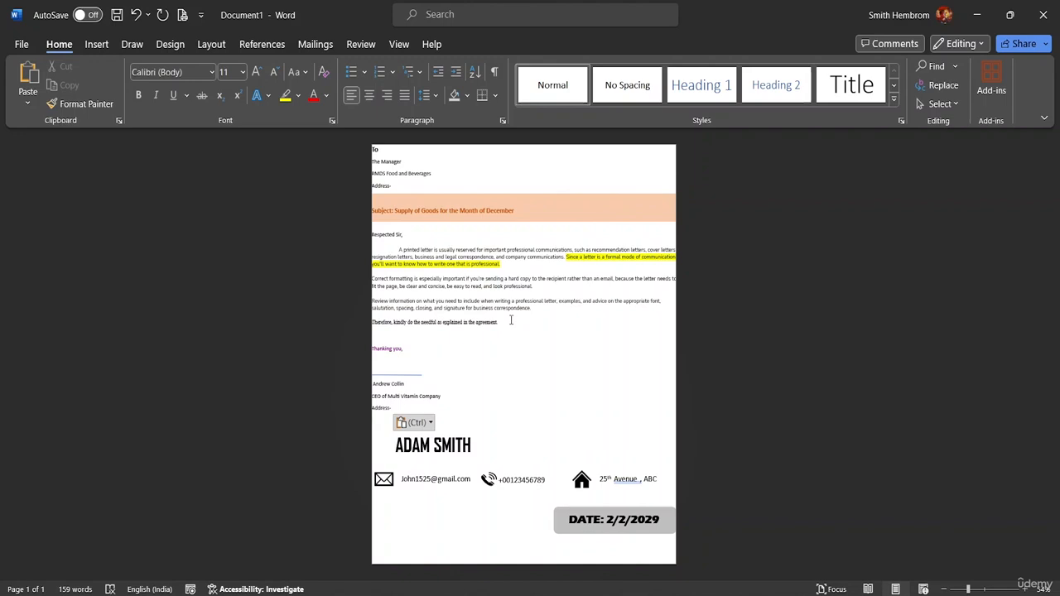
key("ctrl+z")
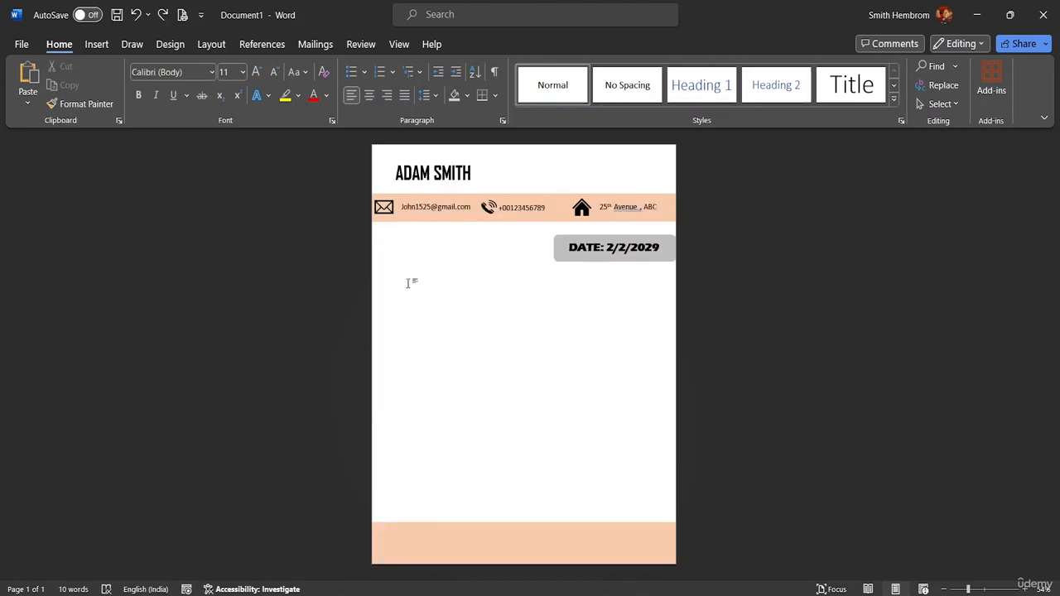
double_click(408, 283)
left_click(394, 272)
left_click(172, 45)
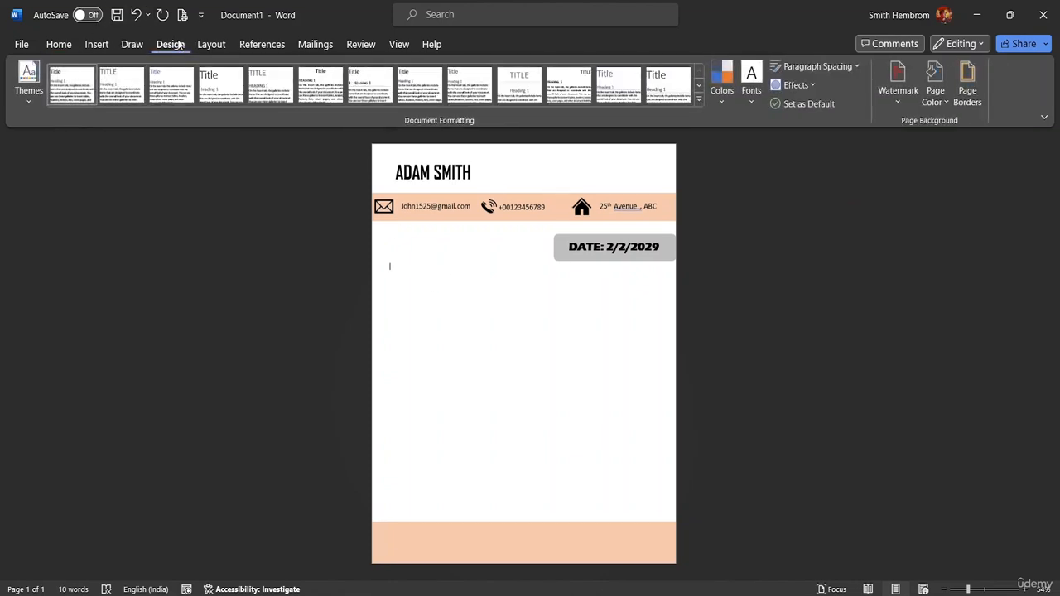
left_click(211, 44)
left_click(31, 98)
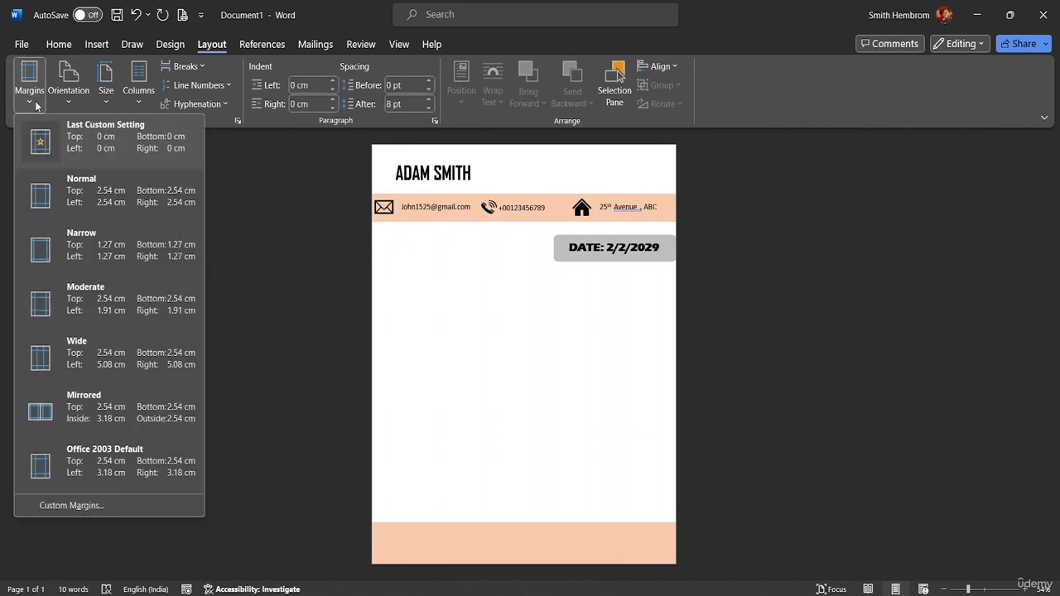
left_click(62, 189)
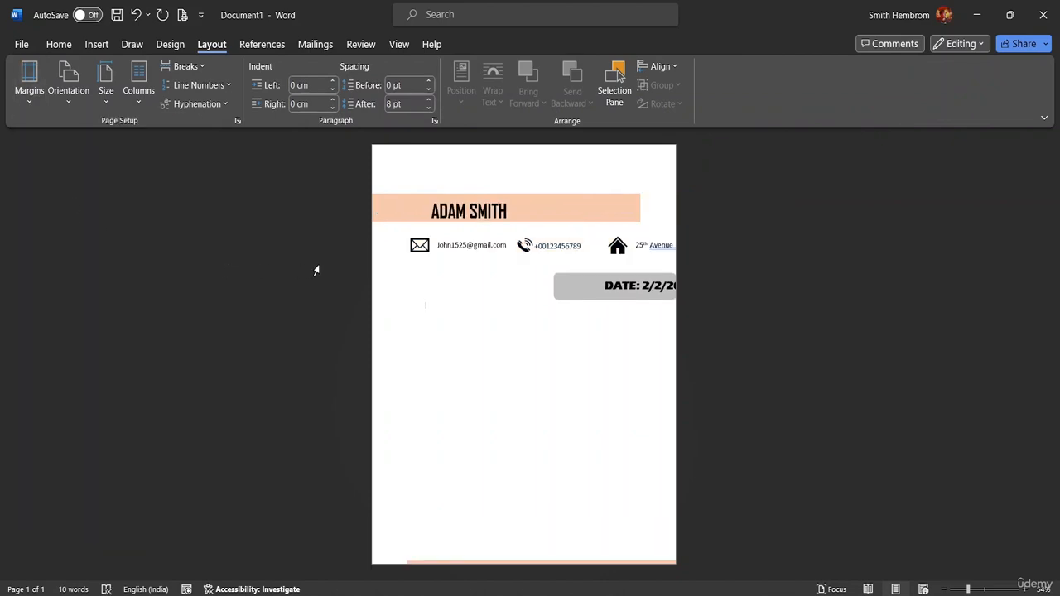
left_click(386, 265)
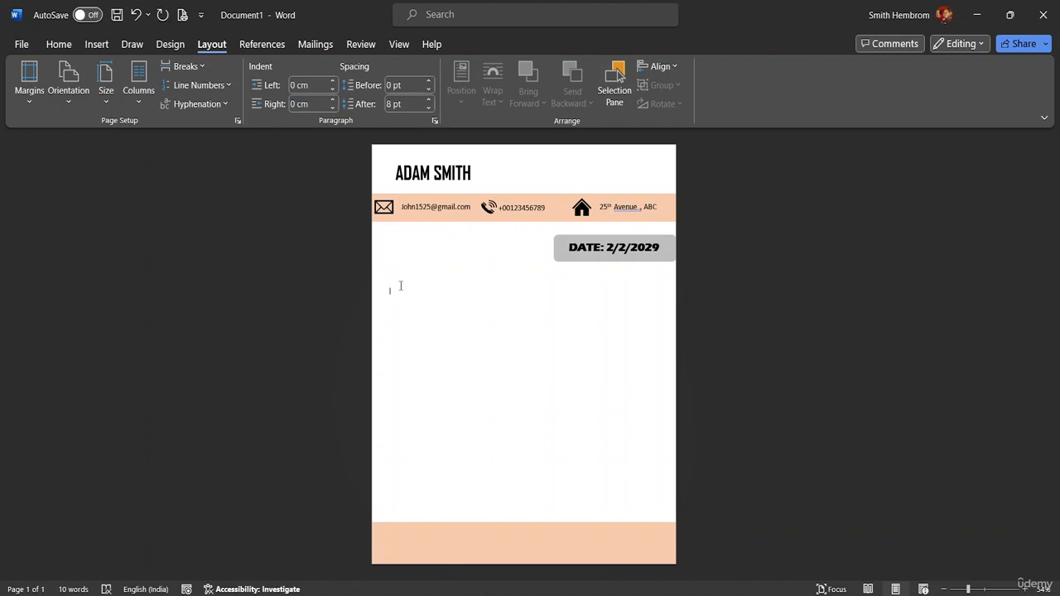
key("ctrl+v")
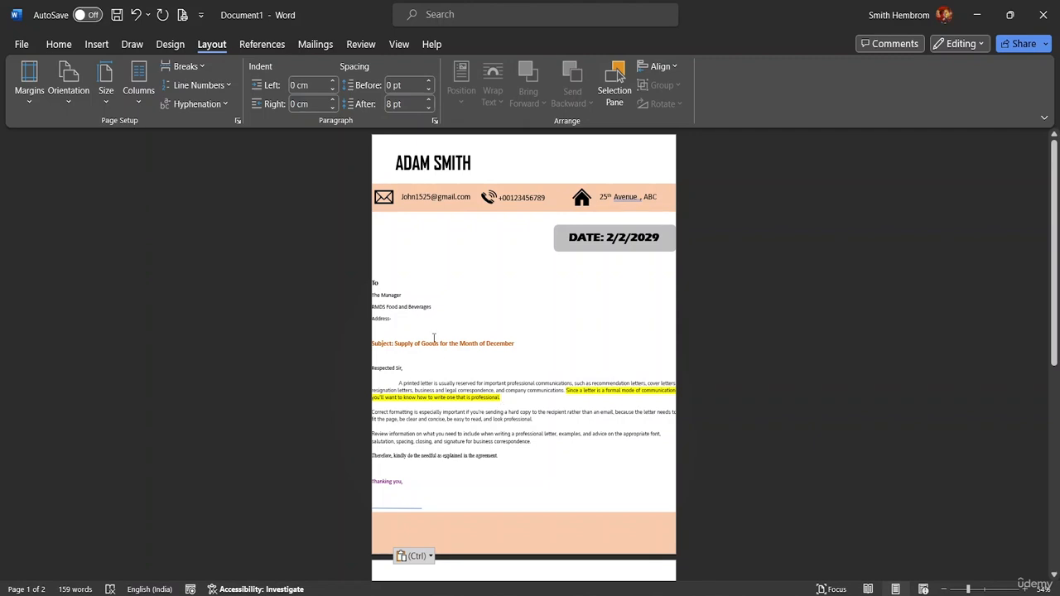
key("ctrl+z")
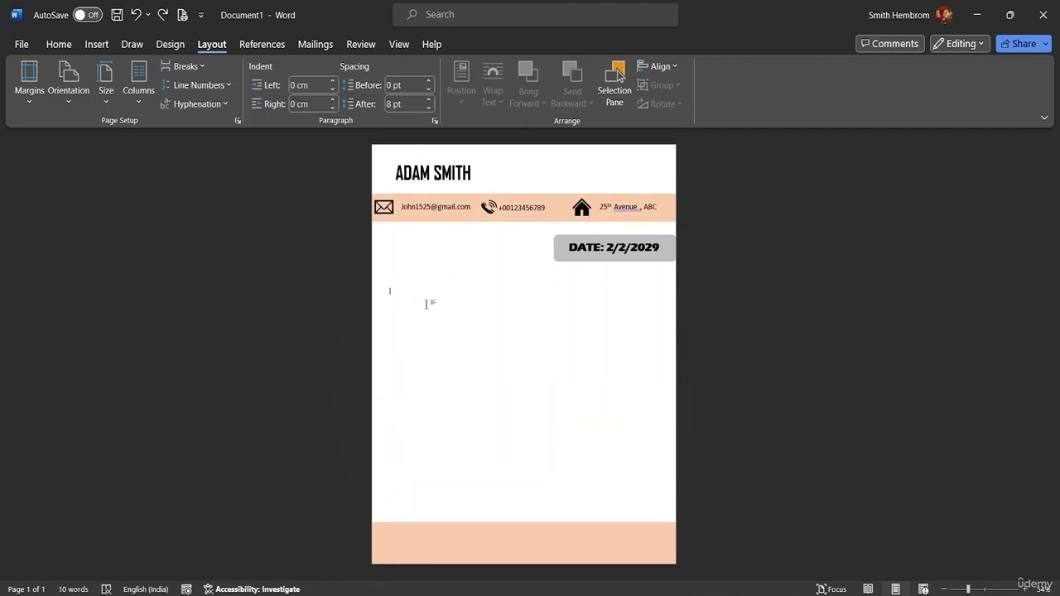
key("Return")
key("ctrl+v")
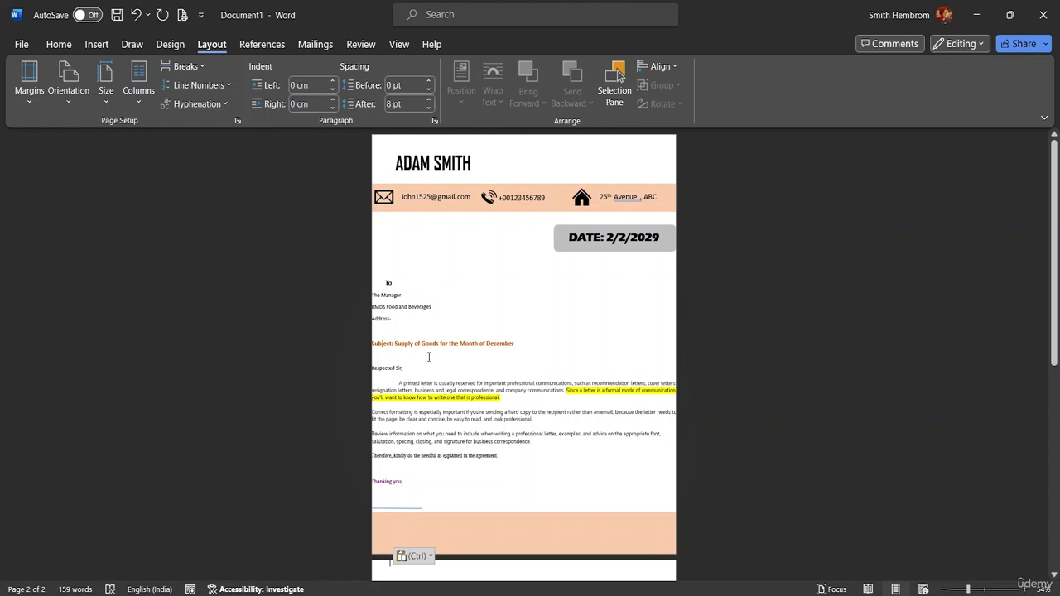
key("ctrl+z")
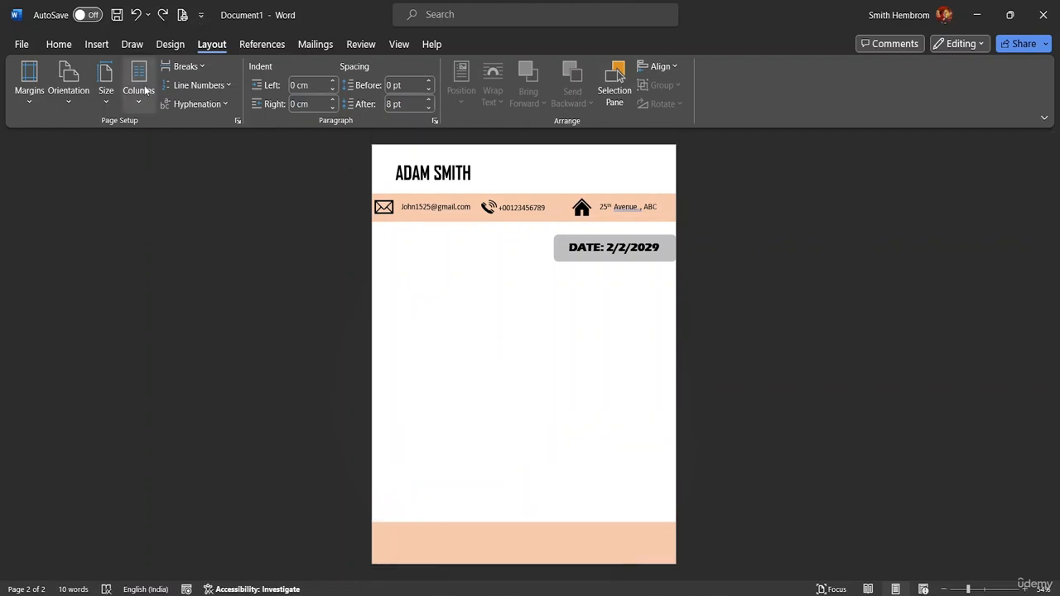
Insert a Simple Text Box below the date bar; the paste attempt triggers a drawing-objects error.
left_click(60, 44)
left_click(96, 46)
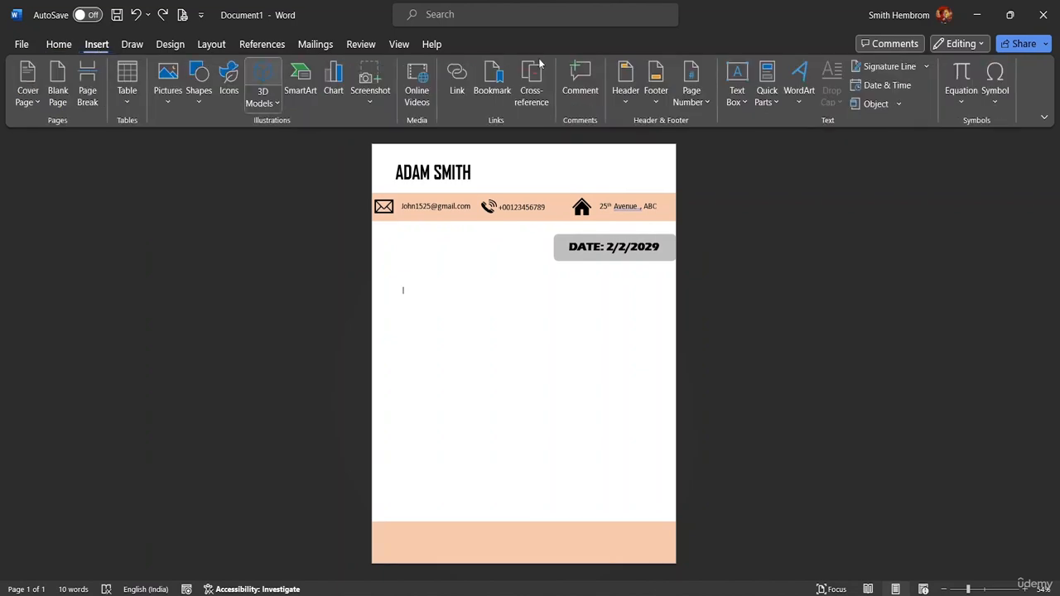
left_click(737, 97)
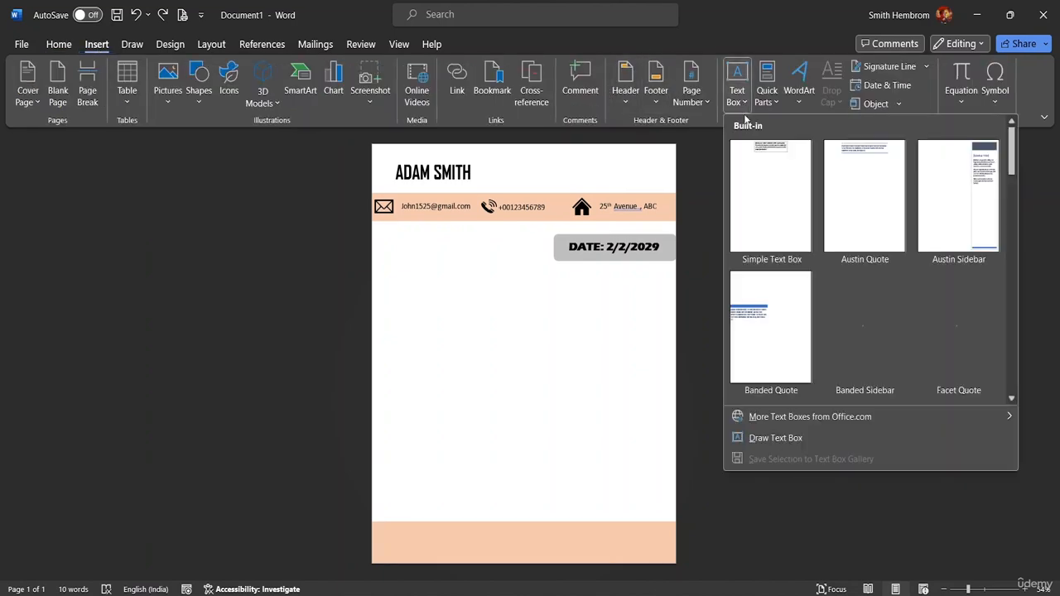
left_click(770, 196)
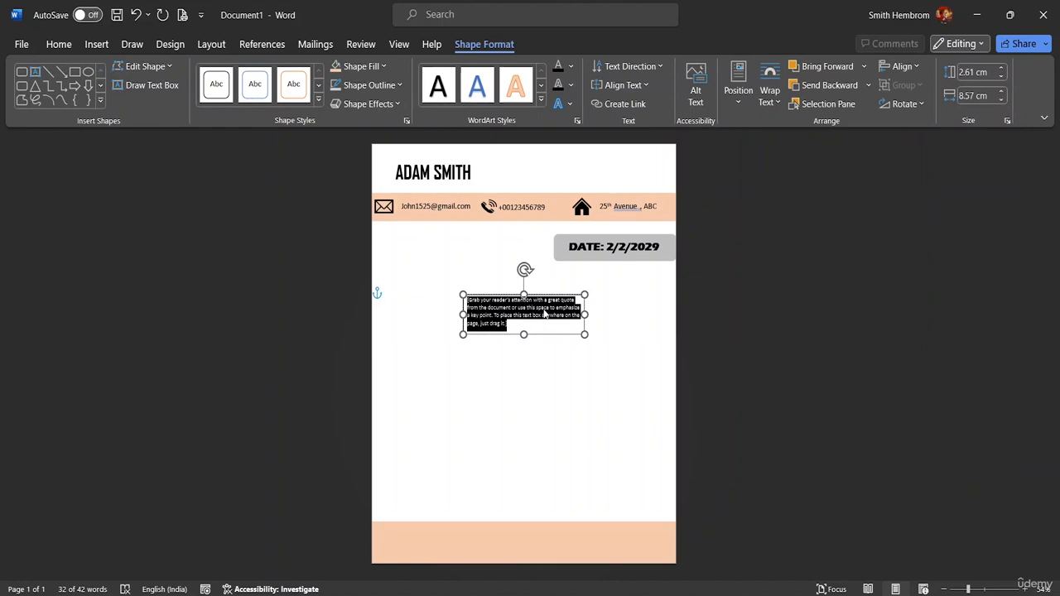
key("ctrl+v")
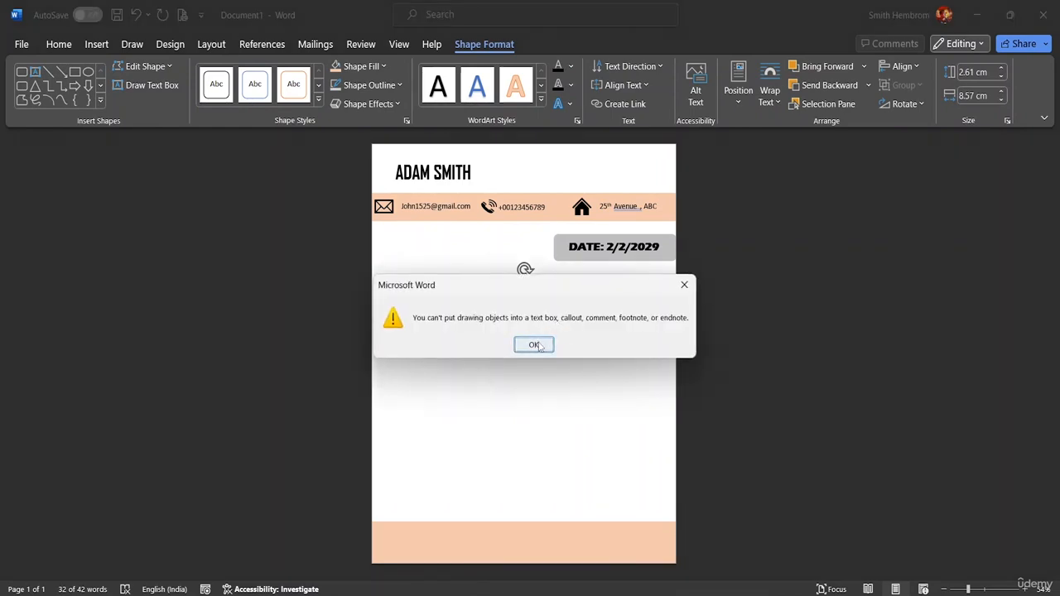
left_click(534, 345)
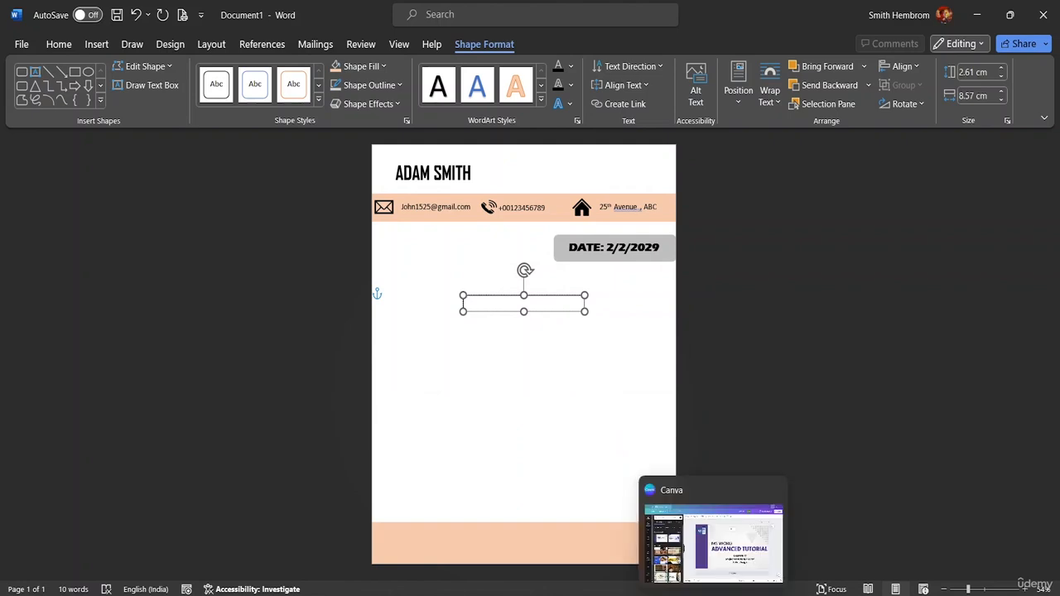
Retry pasting the letter into the text box after visiting Letter Application, dismissing the same error.
mouse_move(774, 592)
left_click(845, 530)
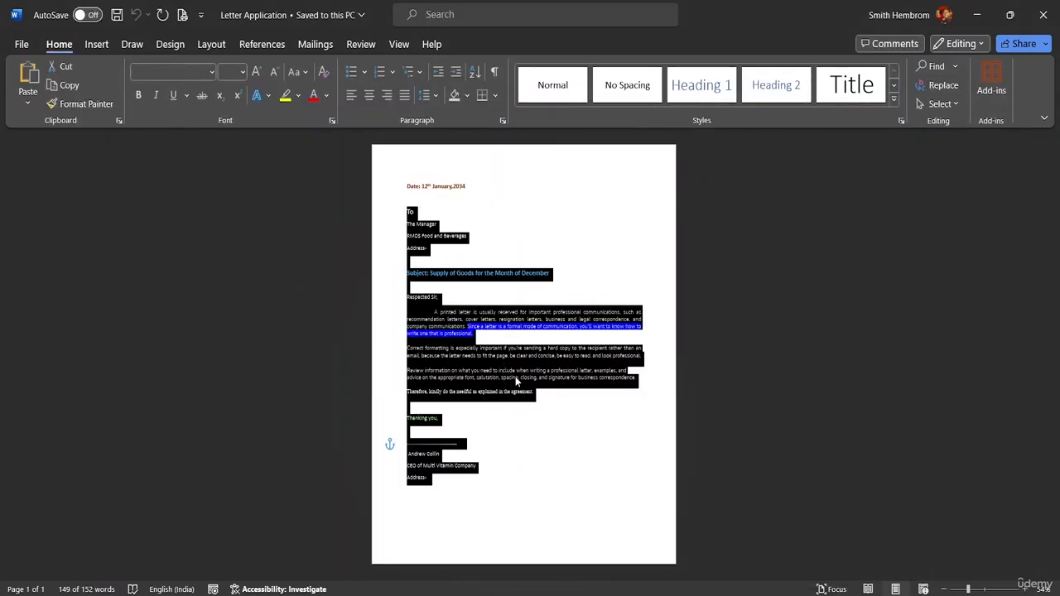
mouse_move(775, 592)
left_click(696, 534)
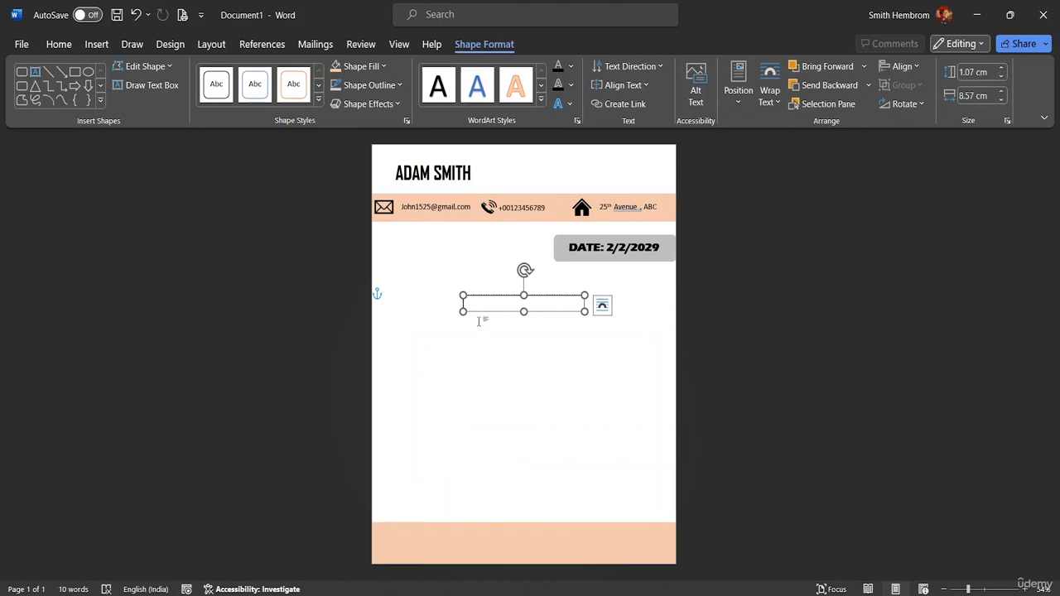
key("ctrl+v")
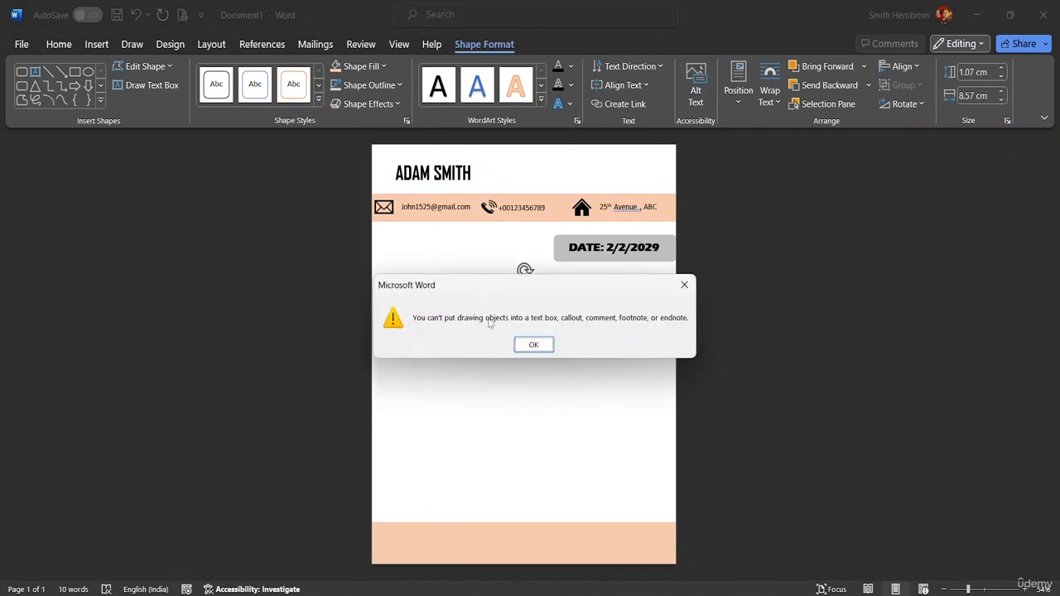
left_click(532, 345)
Copy the Letter Application text from 'Respected Sir,' to 'agreement.' and paste it into the text box.
mouse_move(783, 584)
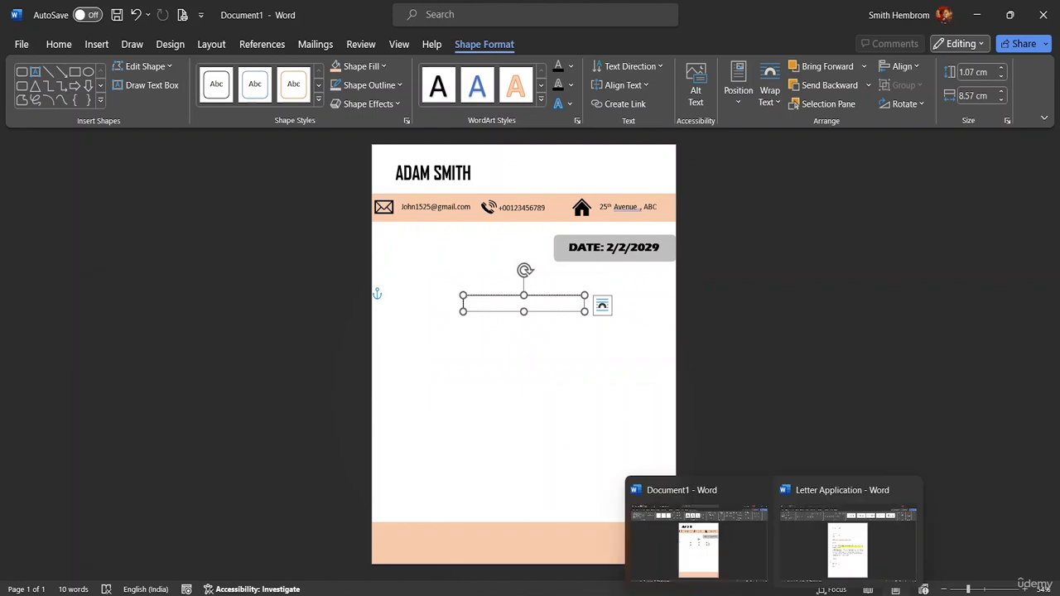
left_click(847, 534)
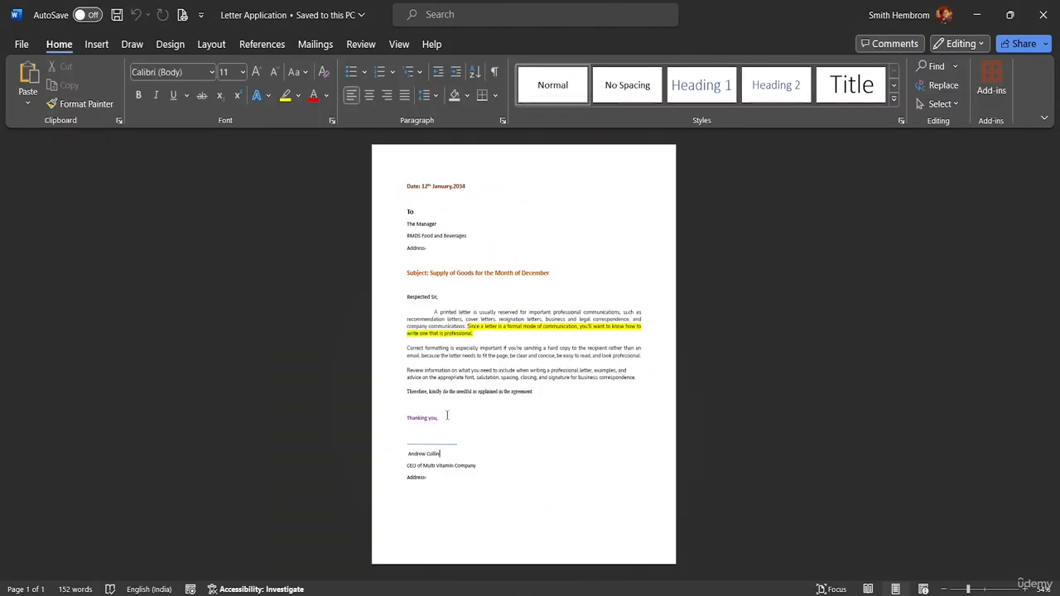
left_click_drag(539, 393, 391, 295)
key("ctrl+c")
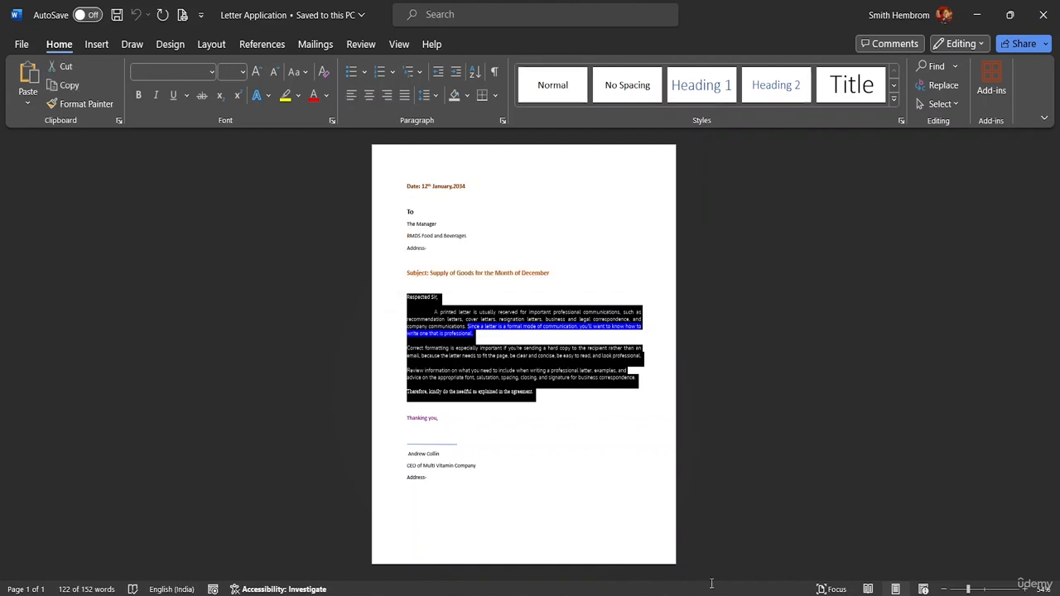
left_click(699, 532)
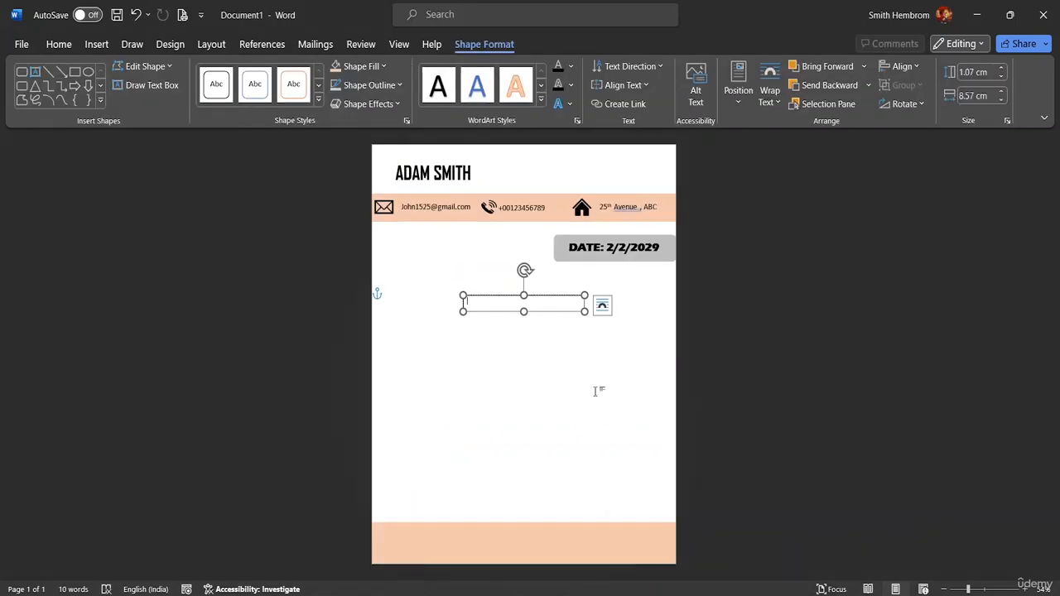
key("ctrl+v")
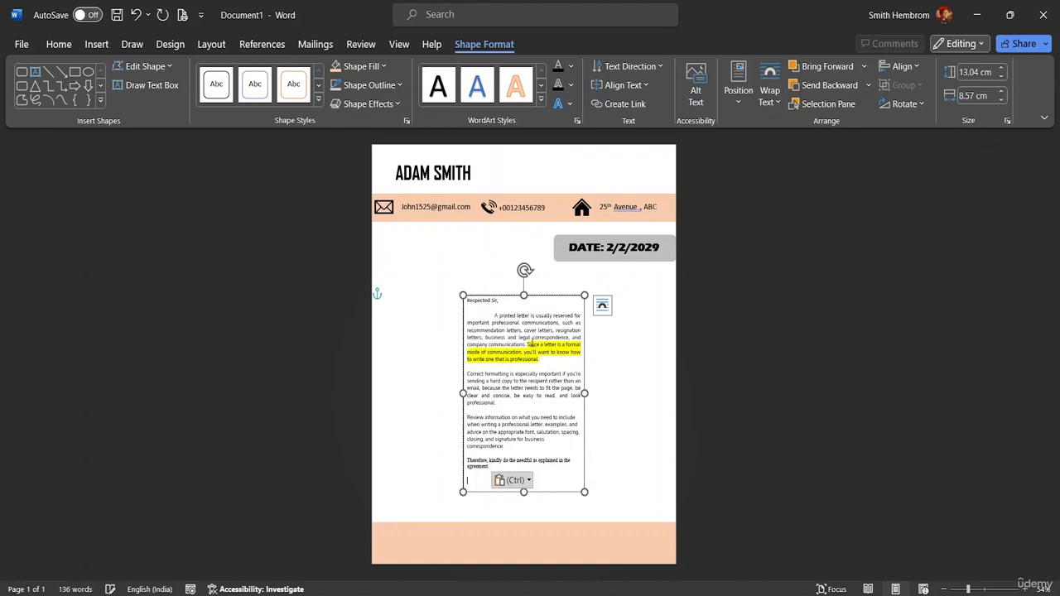
Stretch the text box edges to 15.12 cm × 19.07 cm, filling the body area, and select its text.
left_click_drag(585, 393, 675, 402)
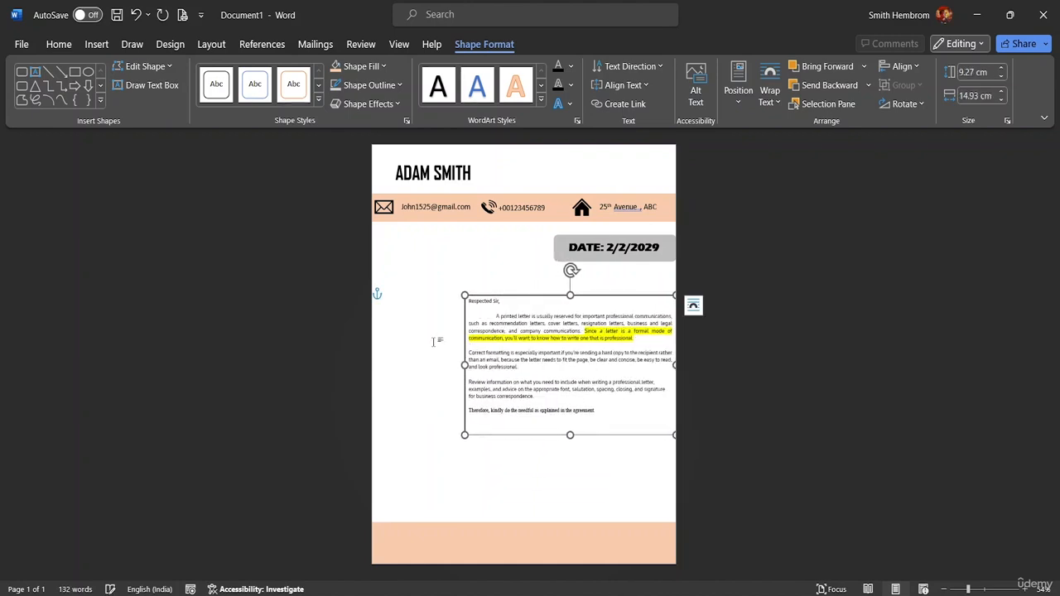
left_click_drag(464, 365, 386, 345)
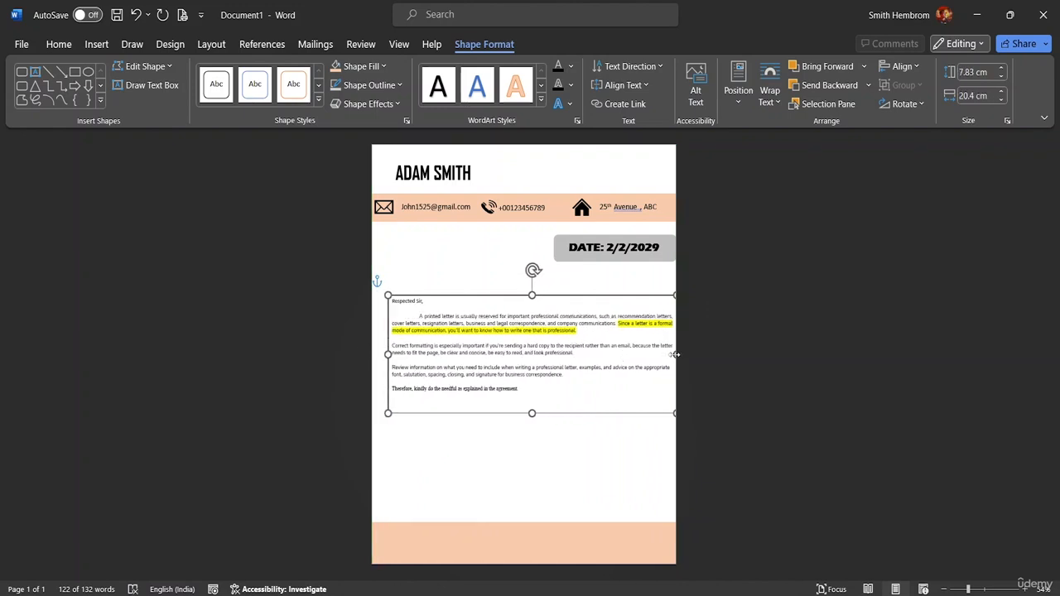
mouse_move(675, 355)
left_mouse_down()
mouse_move(644, 352)
mouse_move(658, 352)
left_mouse_up()
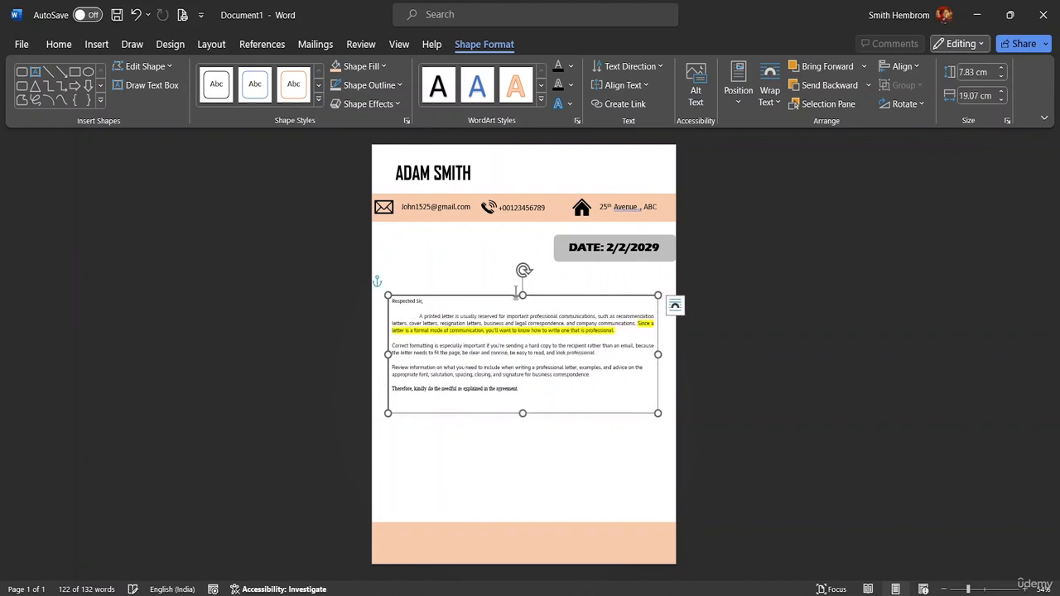
left_click_drag(515, 292, 515, 276)
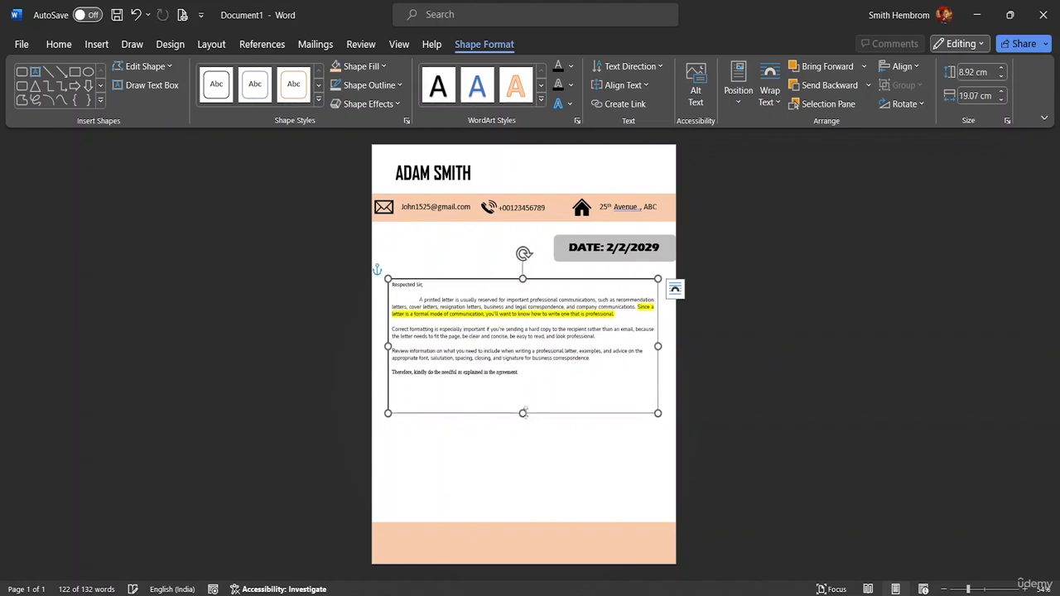
left_click_drag(522, 412, 524, 507)
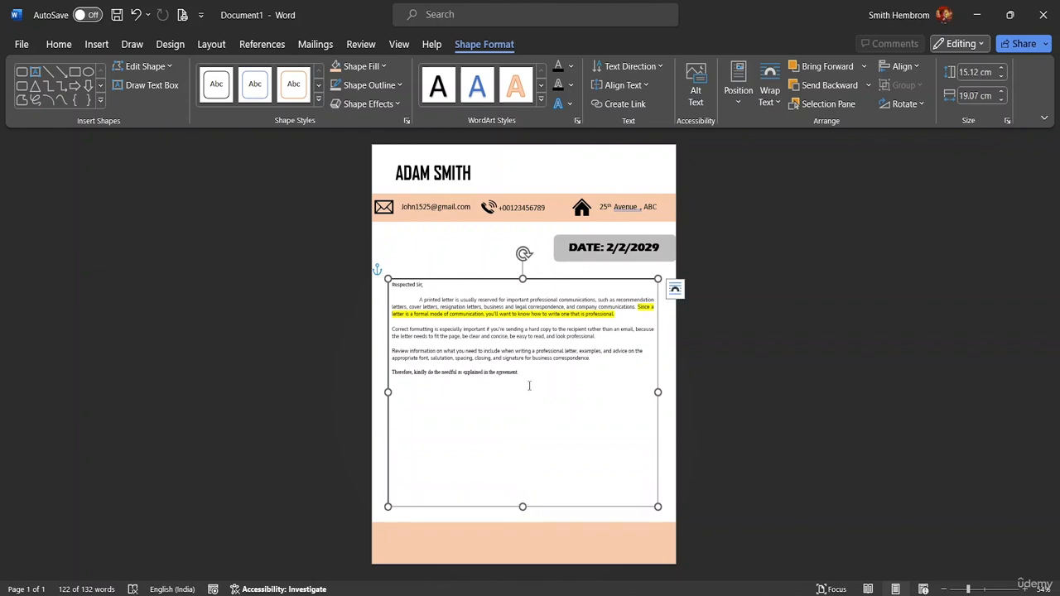
left_click_drag(525, 375, 474, 273)
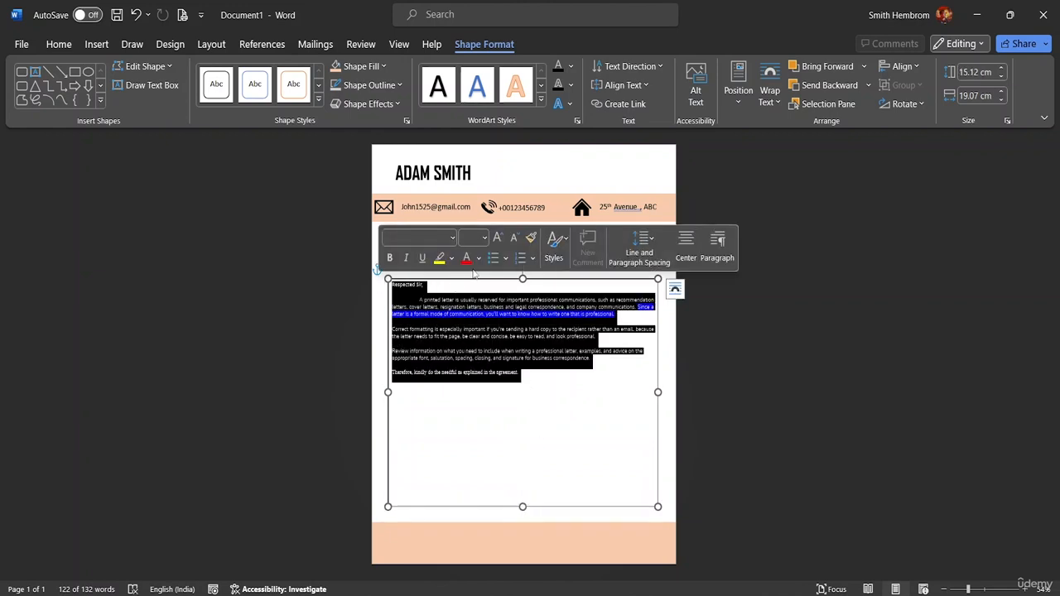
Set the letter text in the text box to font size 18.
left_click(484, 237)
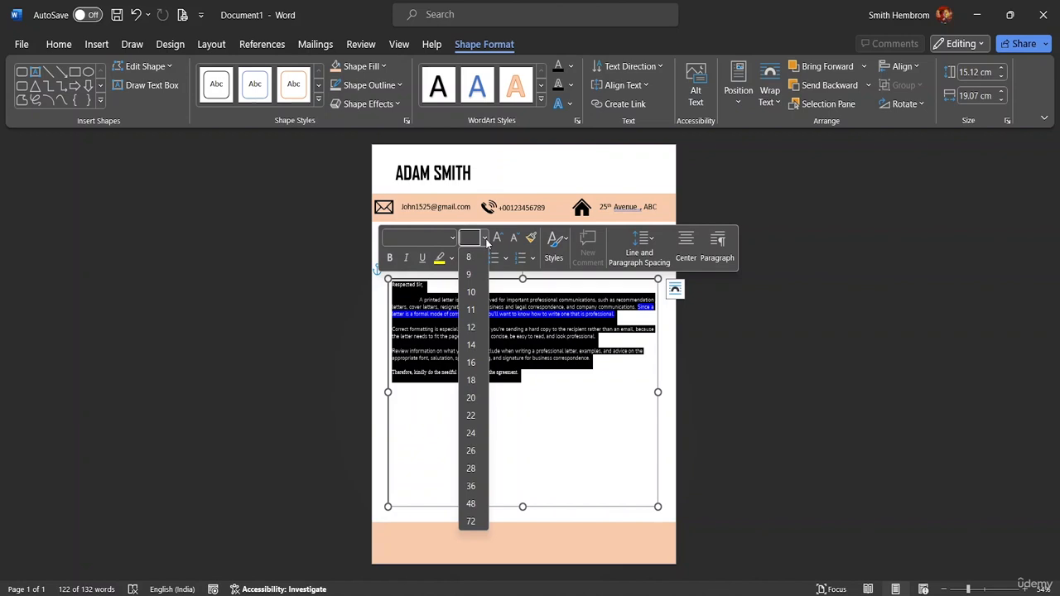
left_click(471, 380)
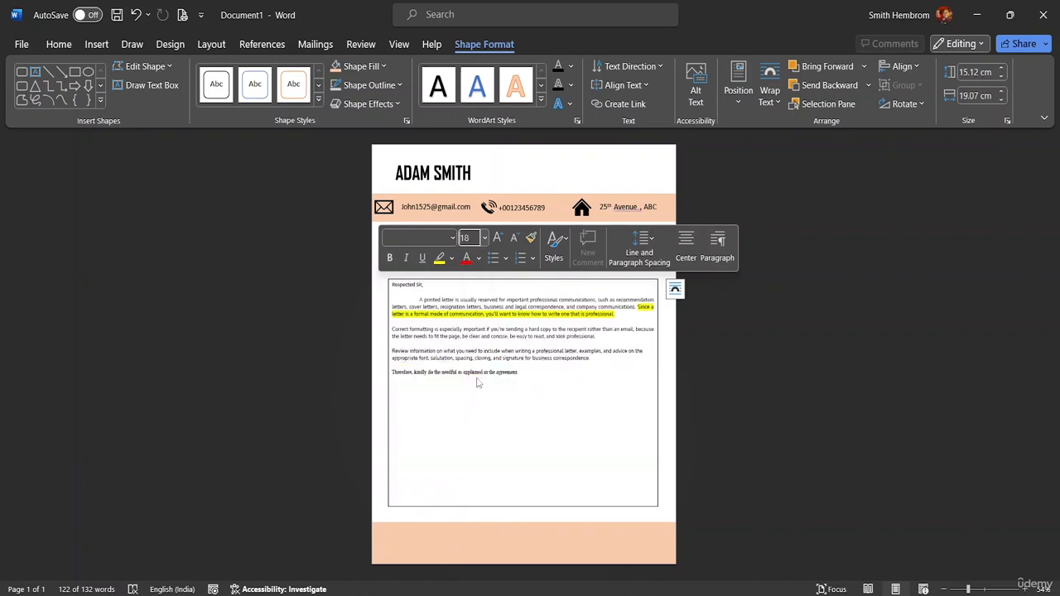
left_click(546, 287)
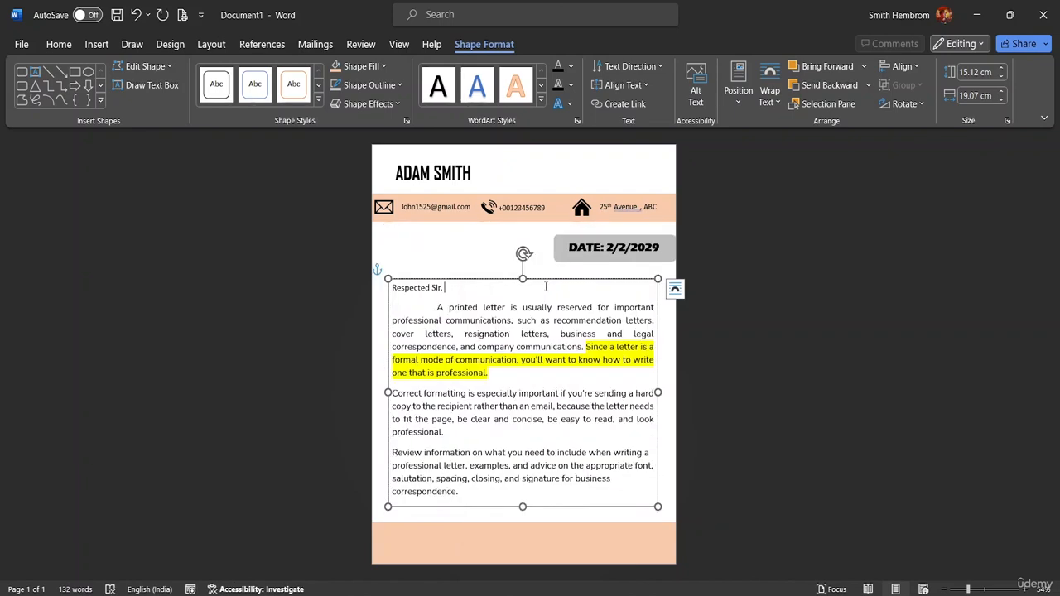
left_click(479, 260)
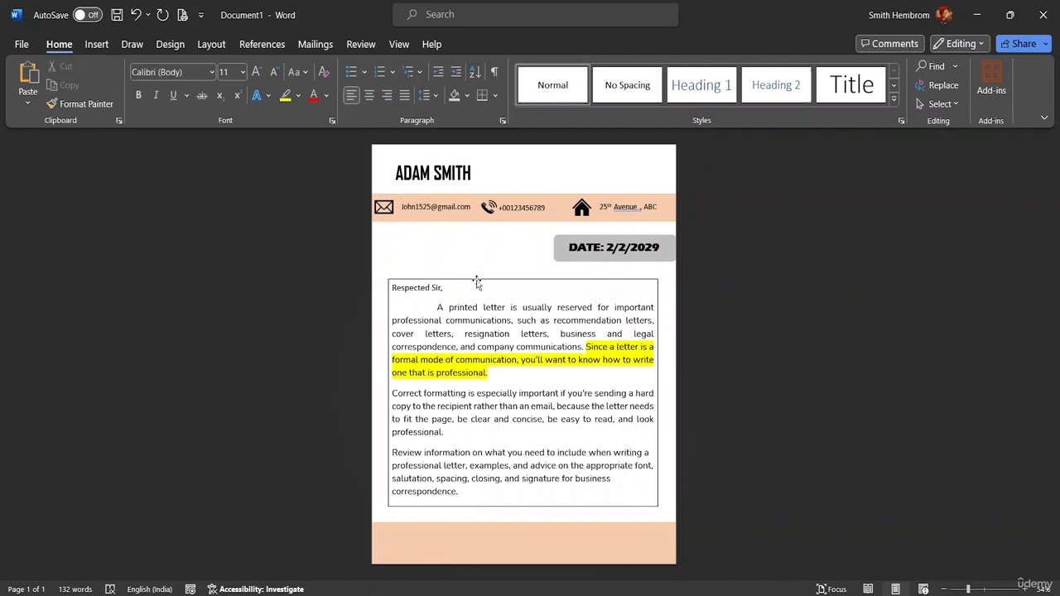
Give the letter text box No Outline and No Fill.
left_click(477, 283)
left_click(399, 86)
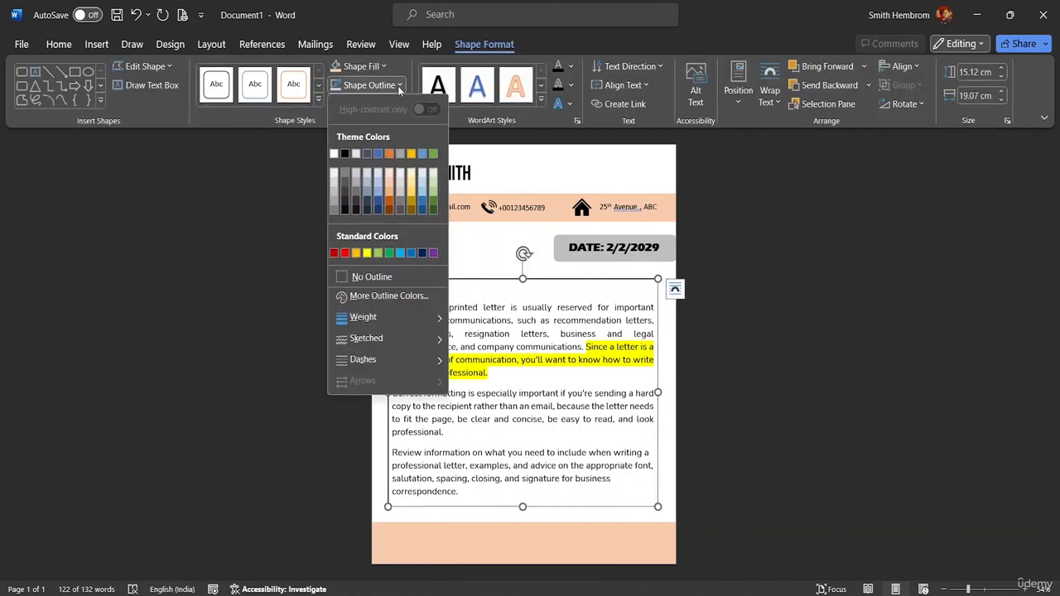
left_click(372, 276)
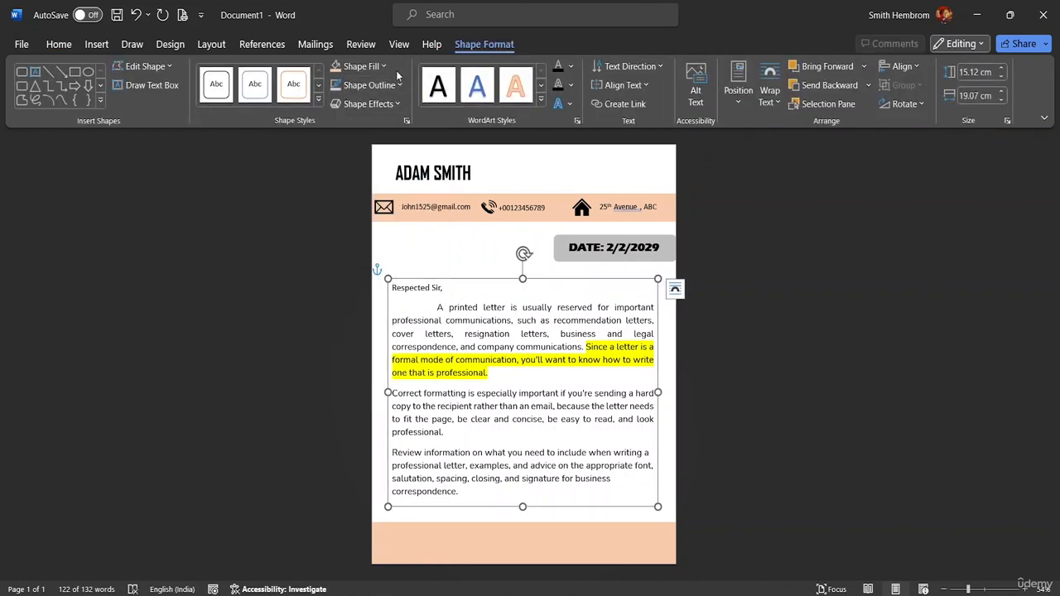
left_click(365, 66)
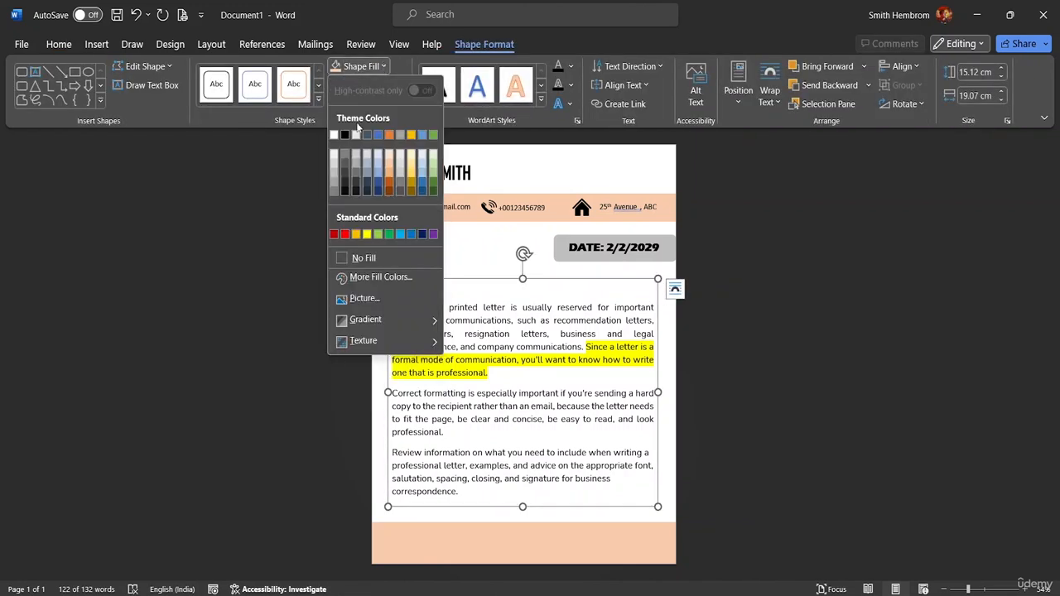
left_click(356, 258)
left_click(422, 240)
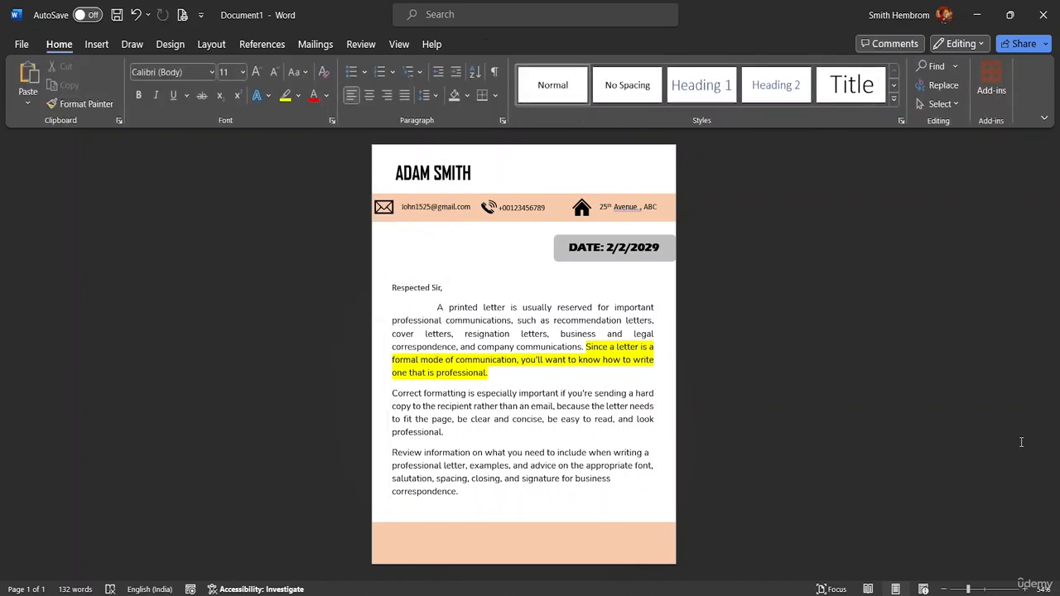